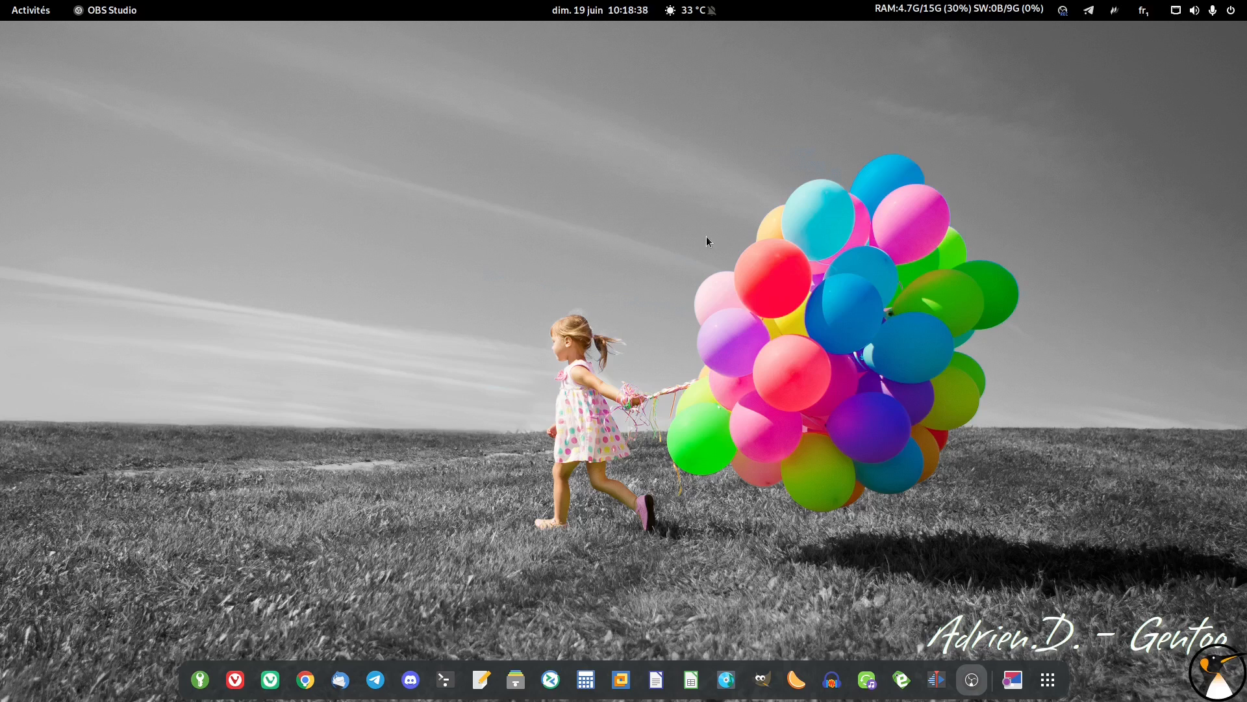
Switch to the terminal and check whether the package is installed with rpm -qa cockpit
left_click(444, 680)
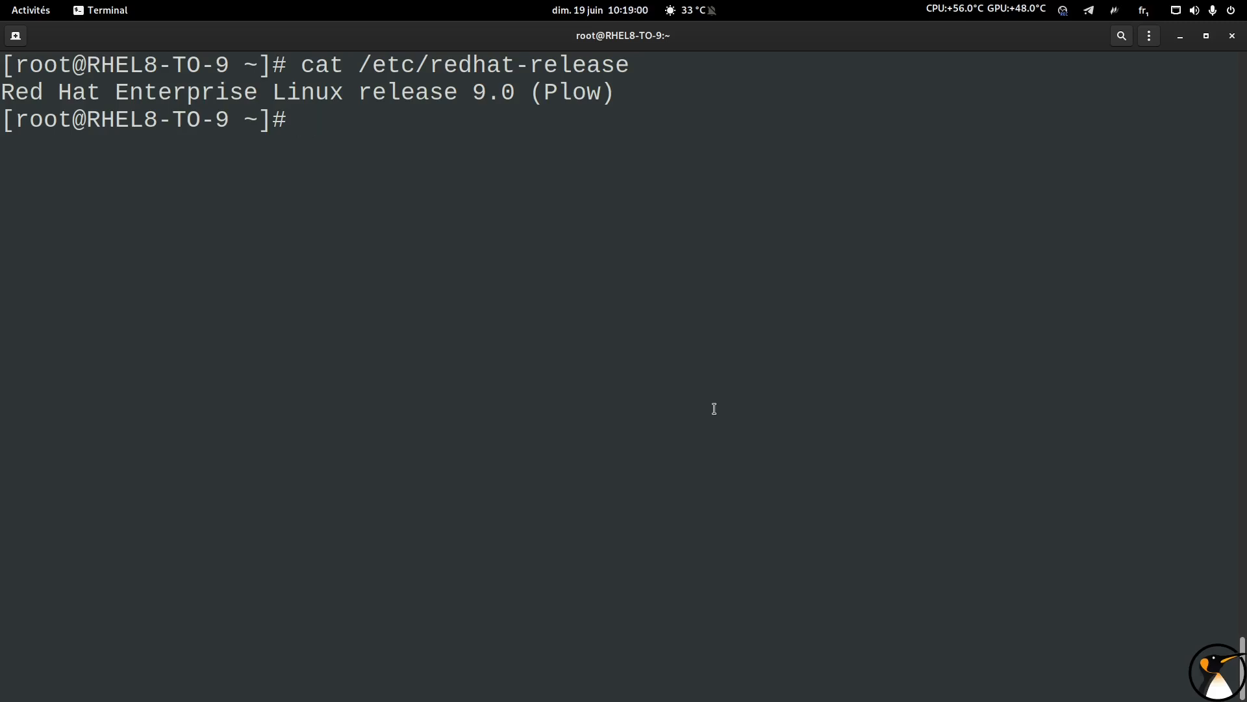
type("rp")
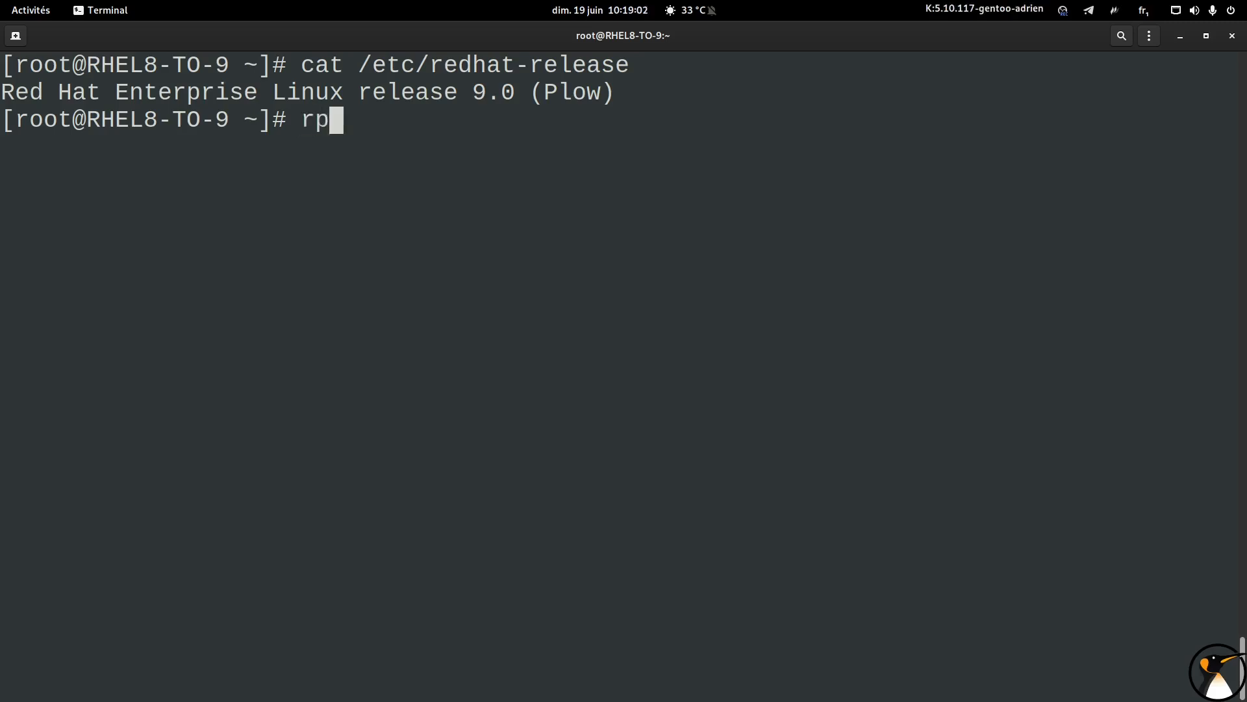
type("m -")
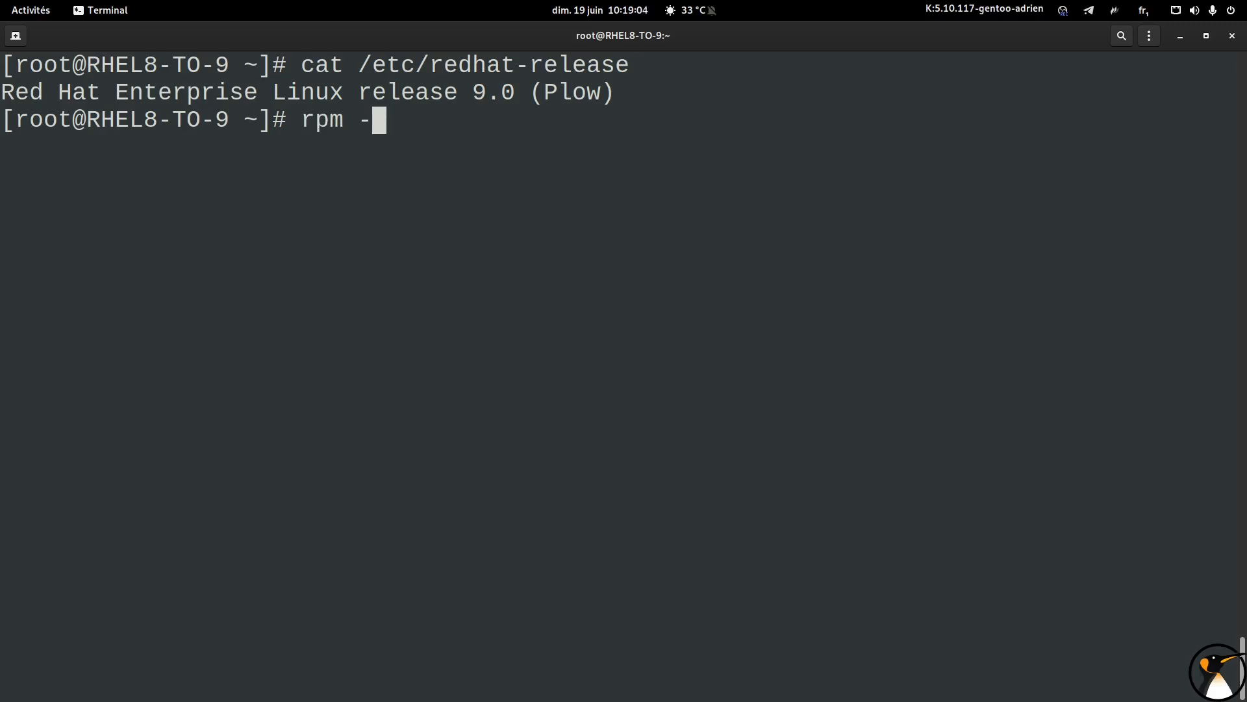
type("qa coc")
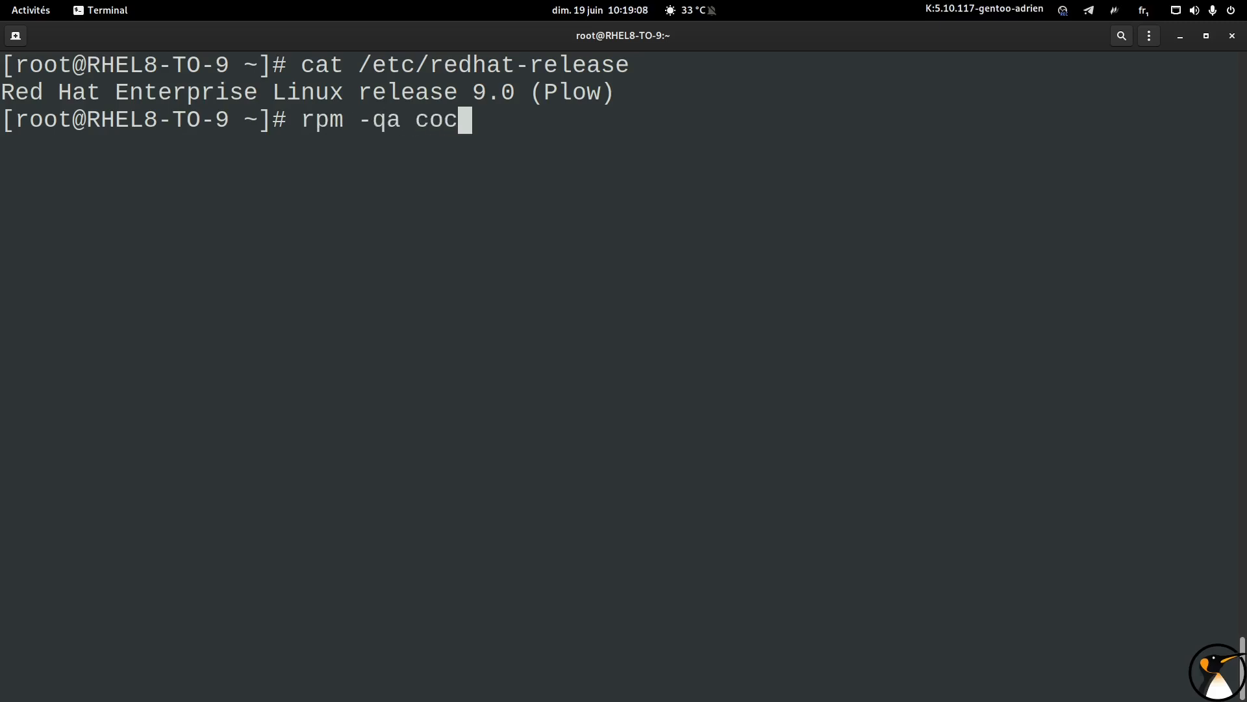
type("kpit")
key("Return")
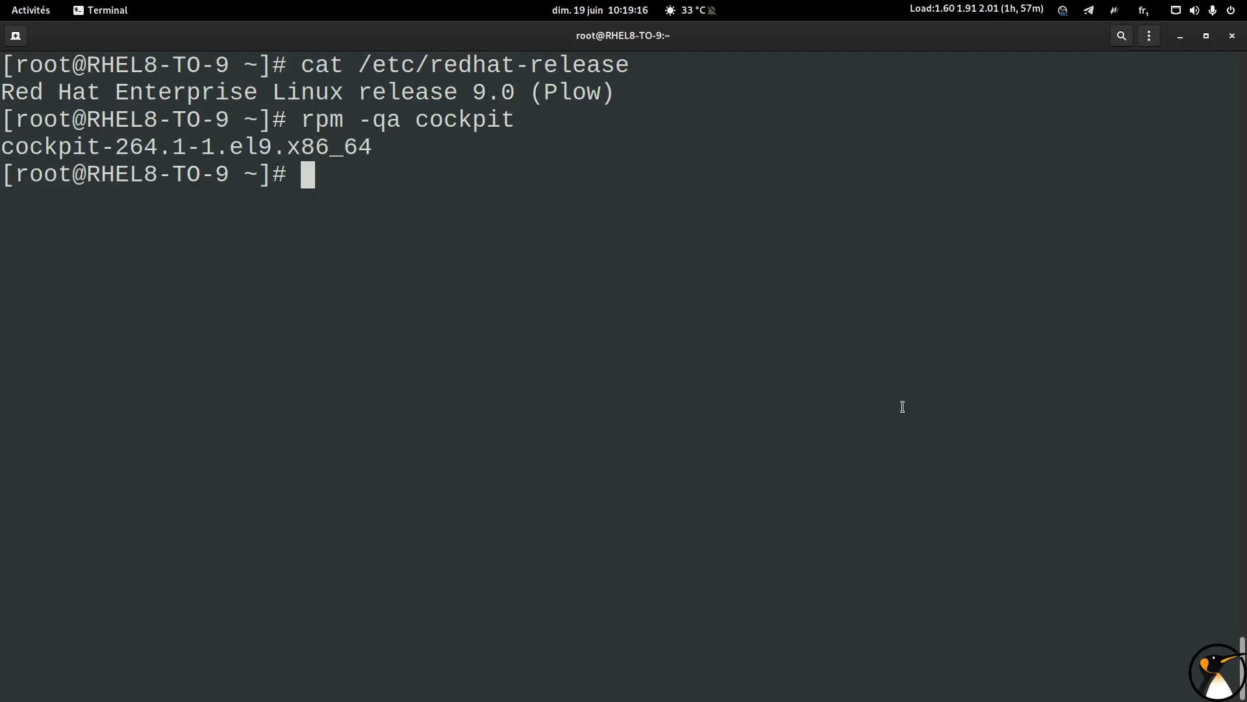
Enable and immediately start Cockpit's socket by running systemctl enable --now cockpit.socket
type("syste")
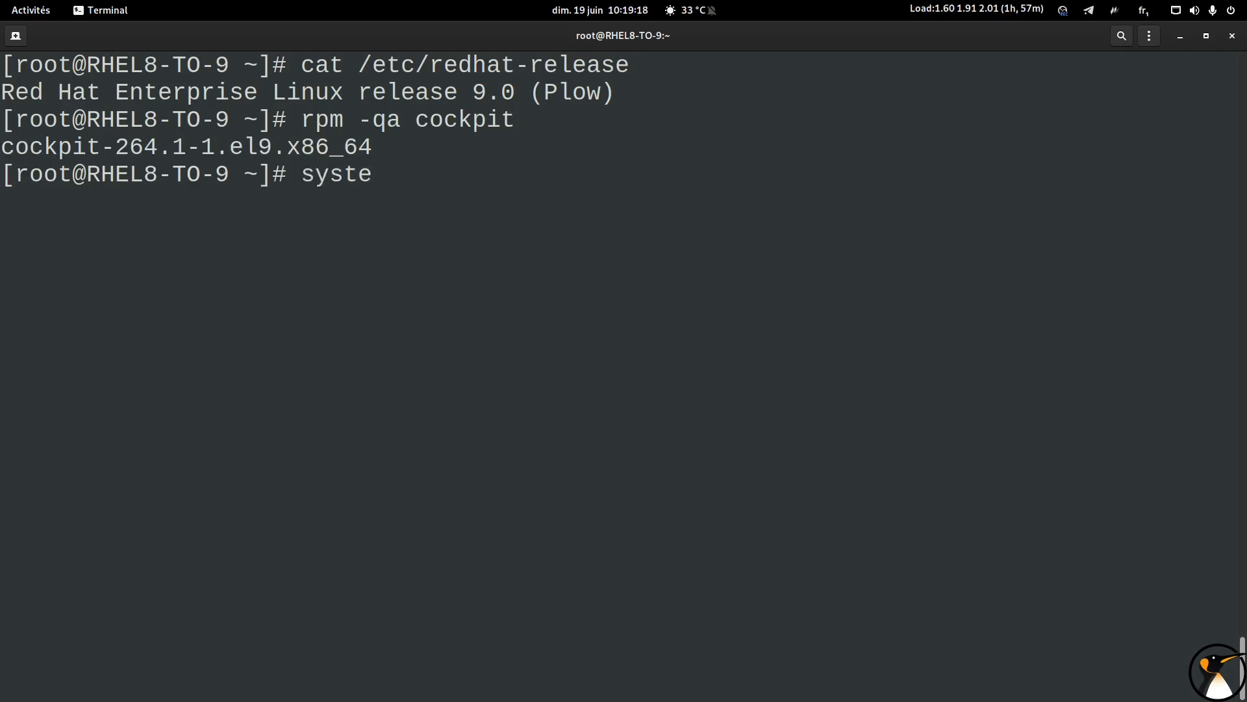
type("mctl enb")
key("BackSpace")
type("able ")
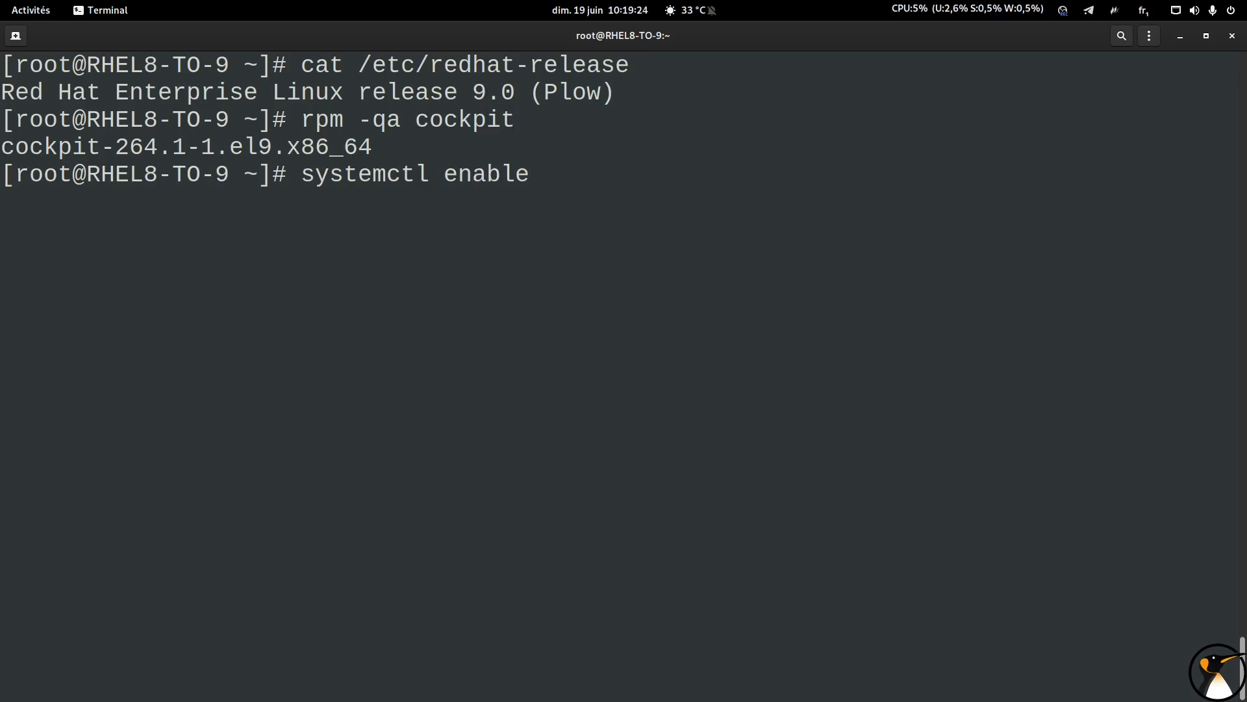
type("--now co")
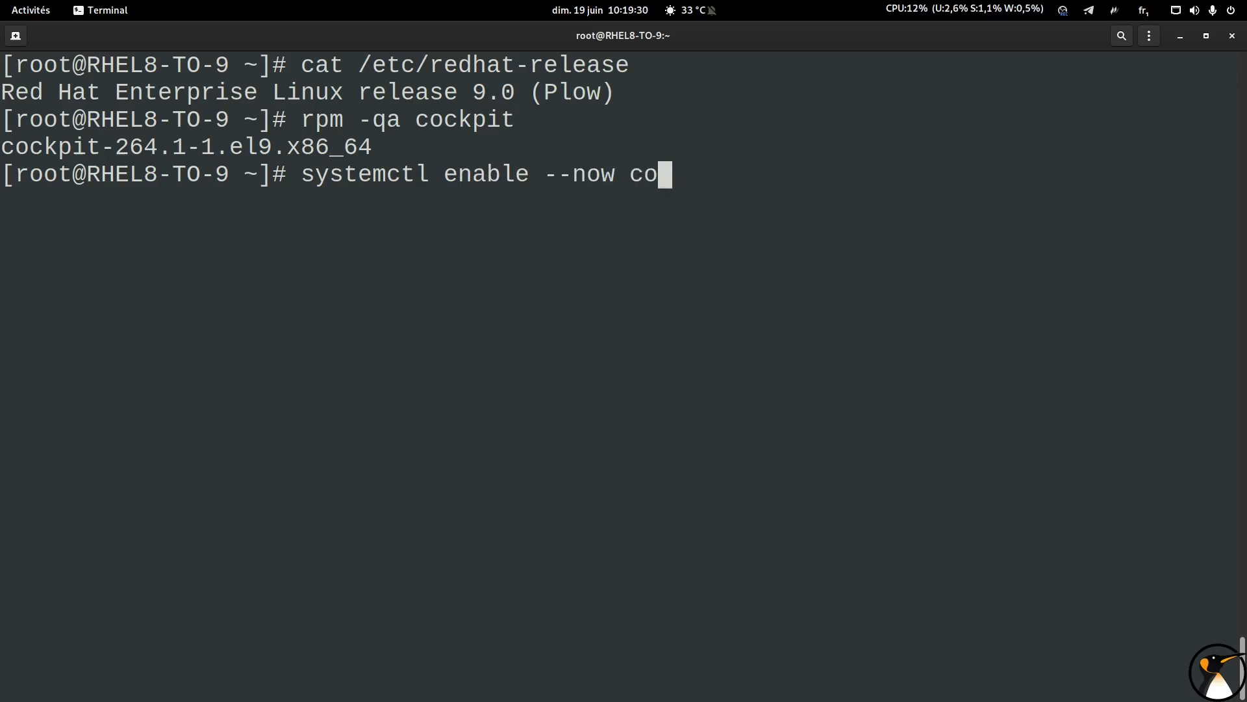
type("ckpit.socket")
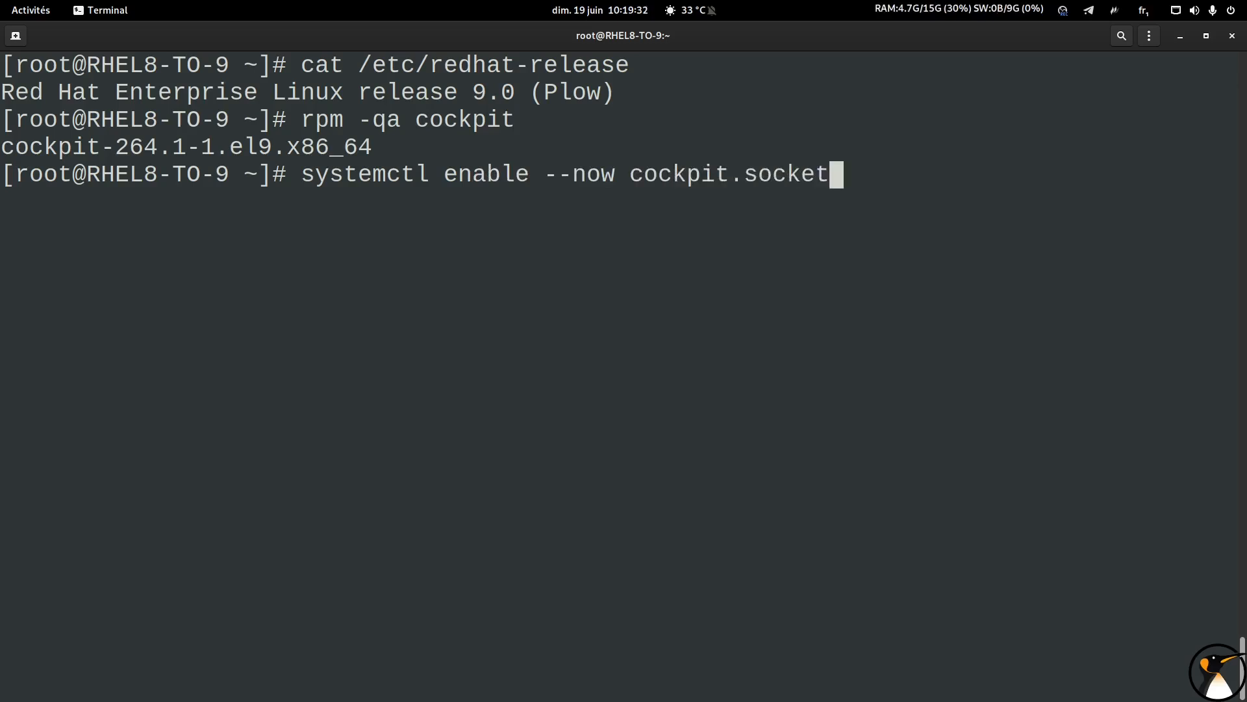
key("Return")
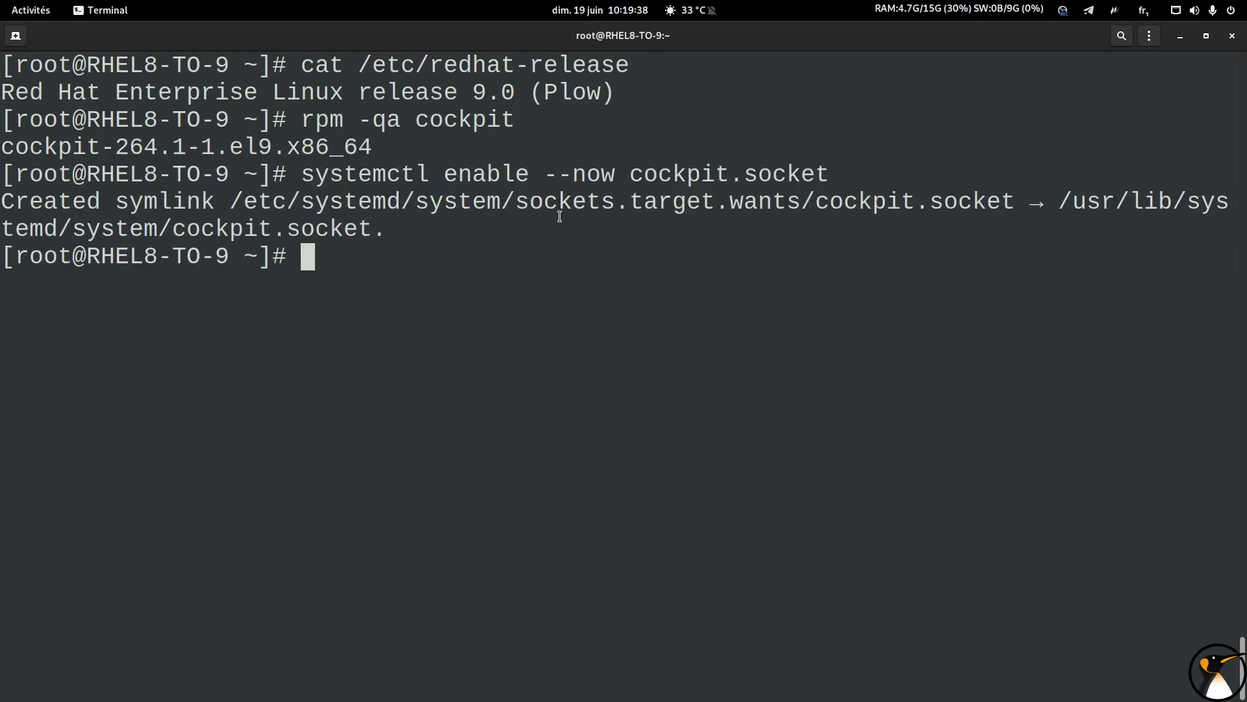
mouse_move(286, 692)
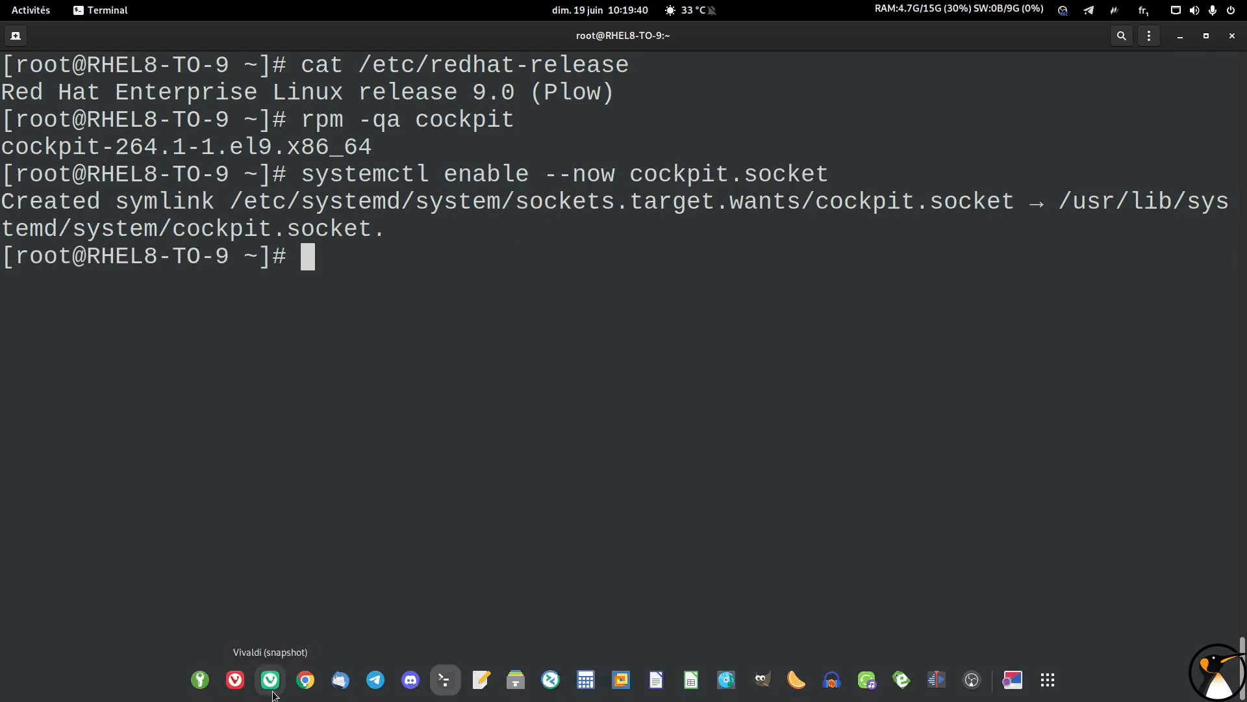
left_click(272, 688)
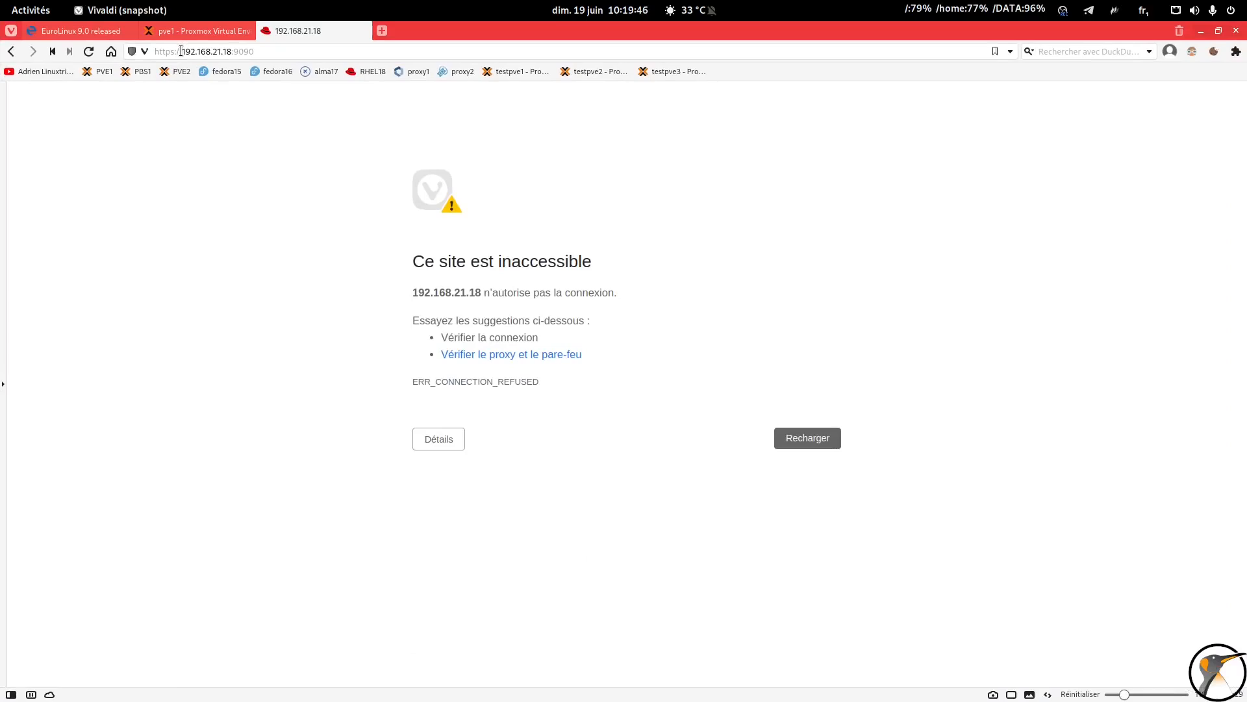
left_click(268, 49)
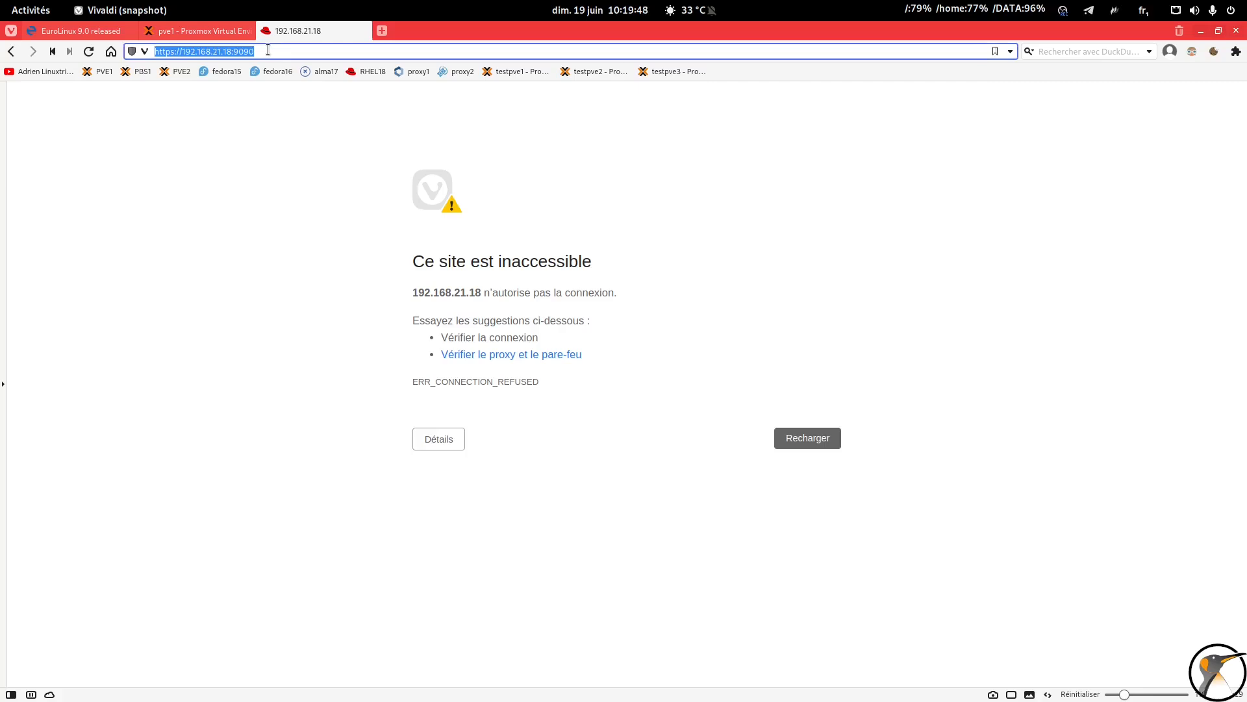
key("Return")
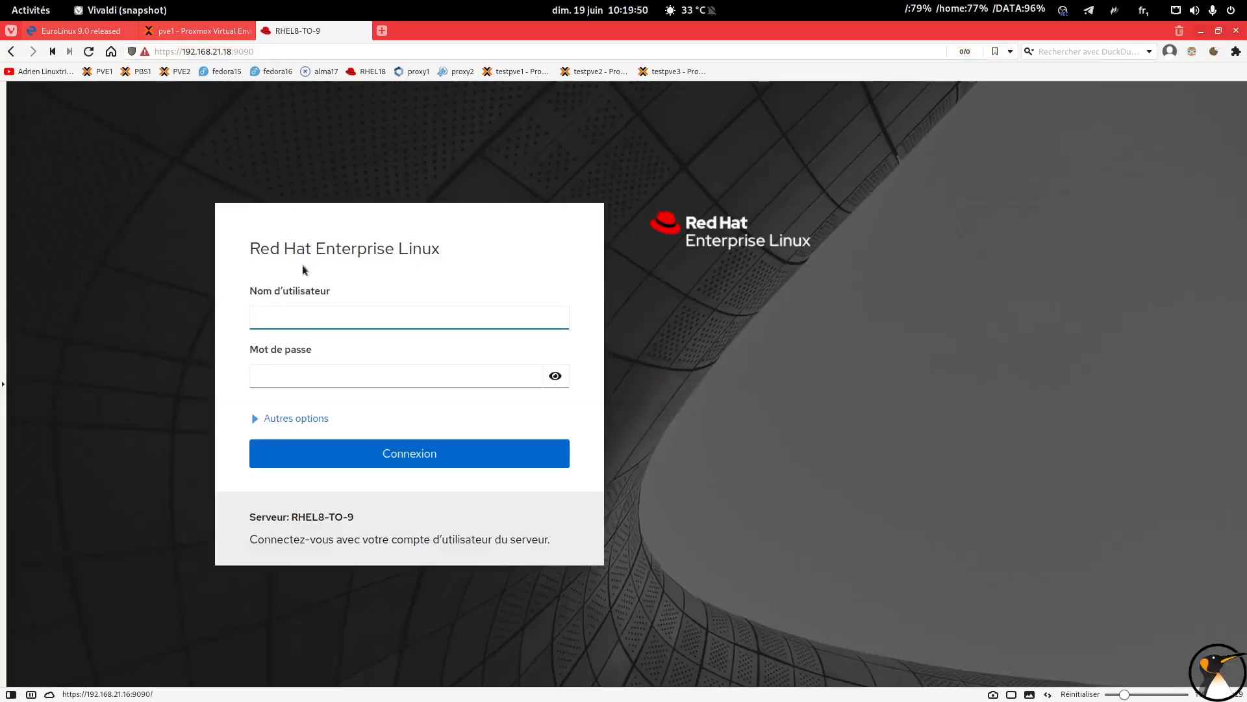
Log in to the Red Hat Enterprise Linux web console as root with the account password
left_click(345, 313)
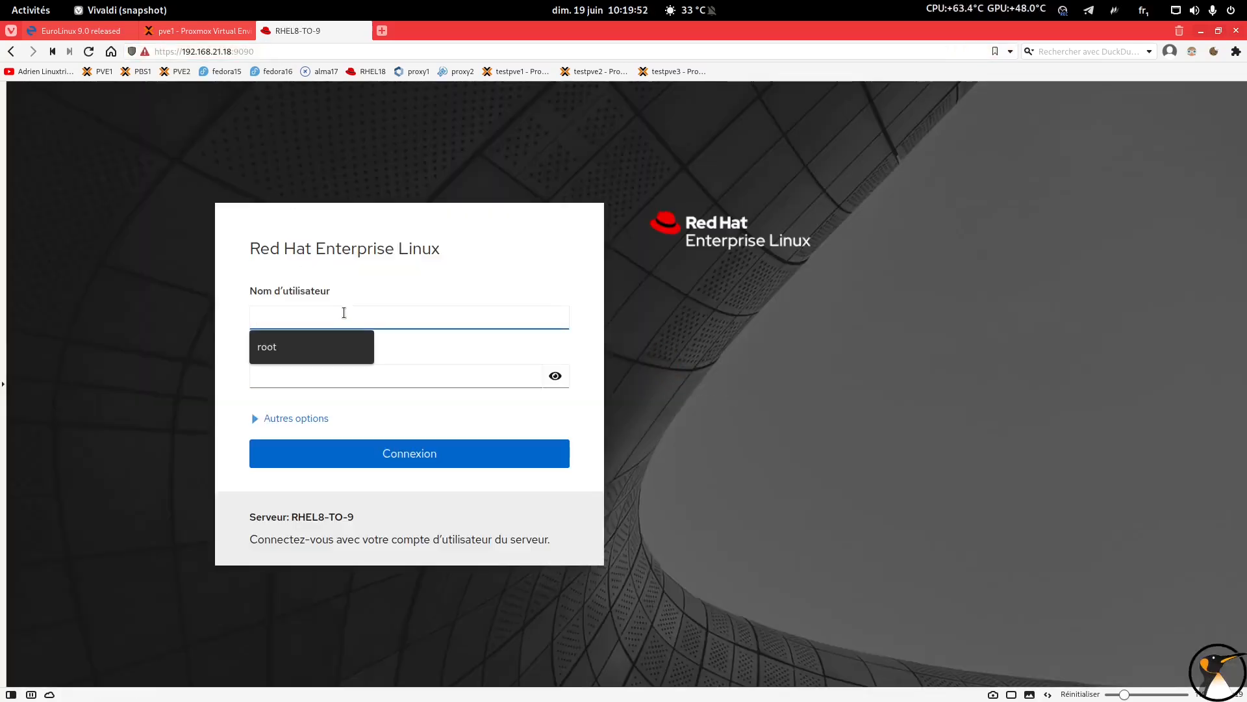
type("root")
key("Tab")
type("********")
left_click(412, 467)
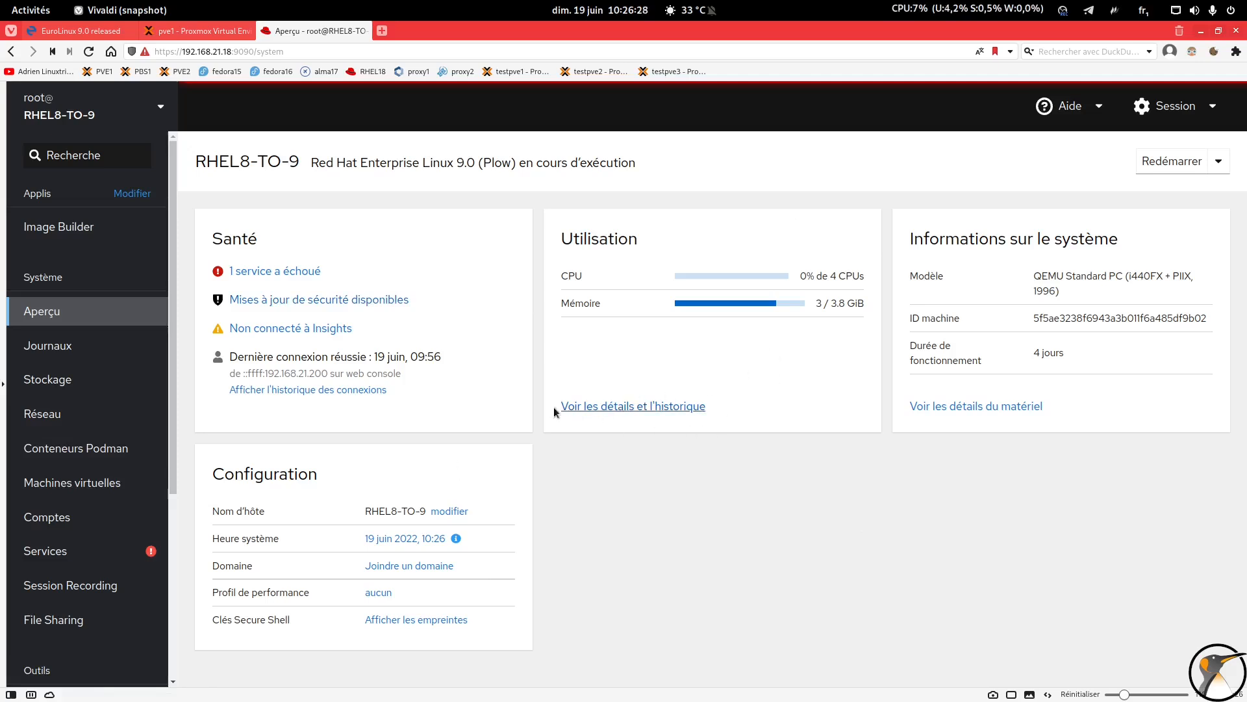
View the detailed performance metrics and the packagekit service's details, and return to the system overview
left_click(661, 408)
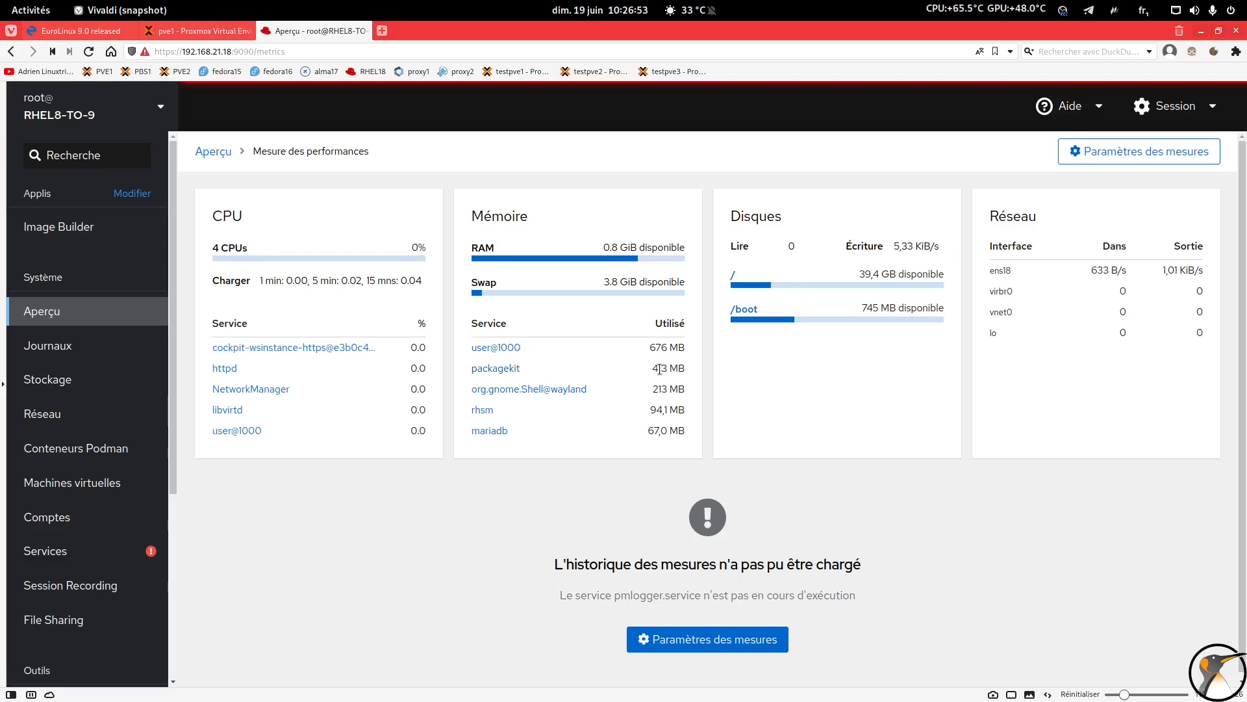
left_click(493, 367)
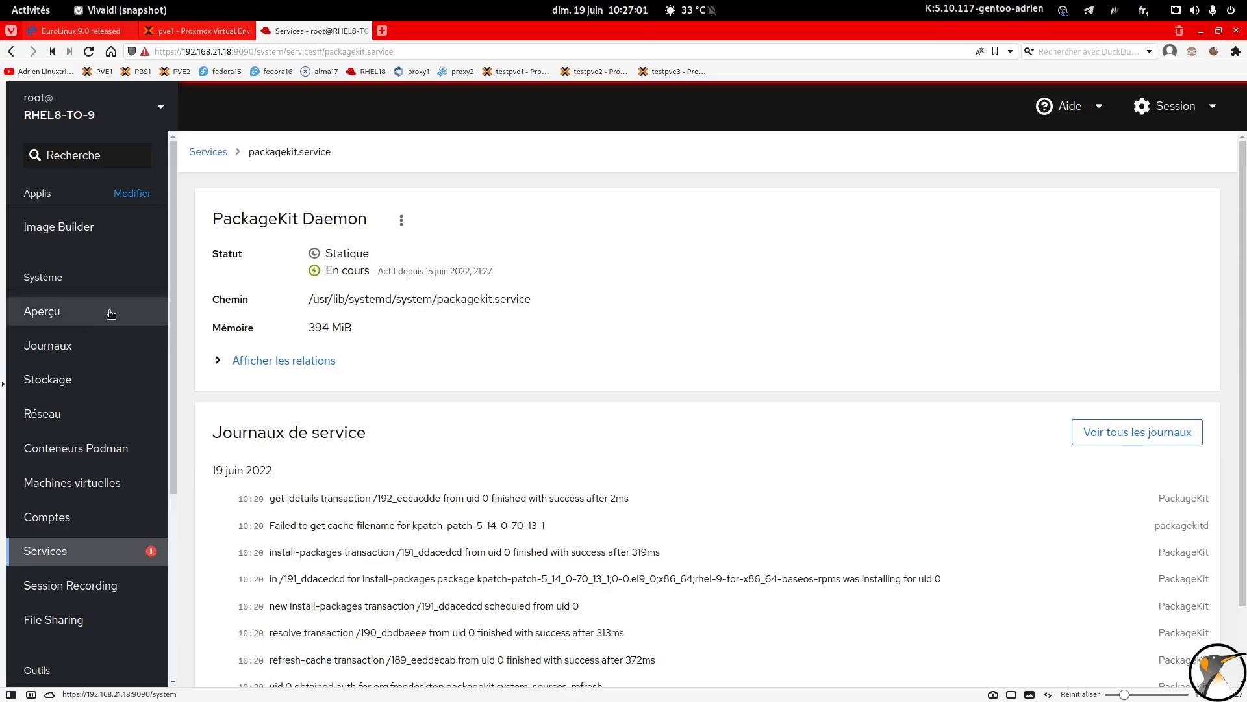
left_click(73, 319)
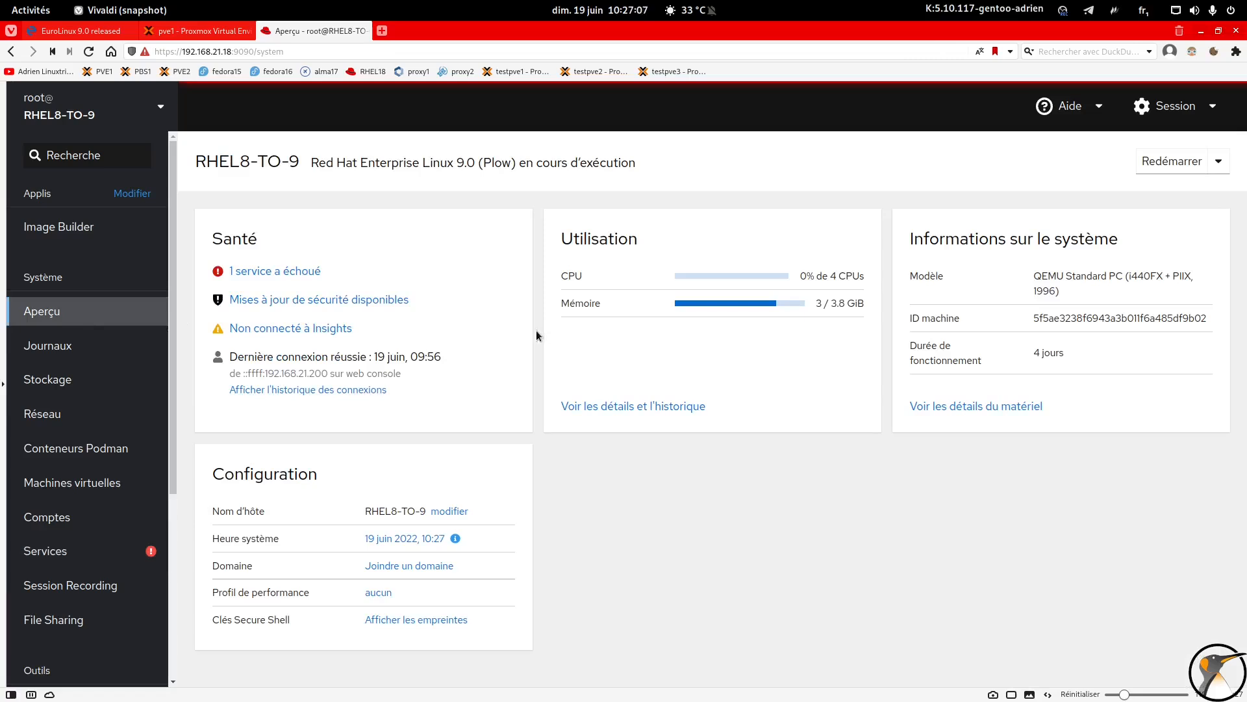
Examine the server's restart and shutdown choices and the session options without applying any
left_click(1218, 164)
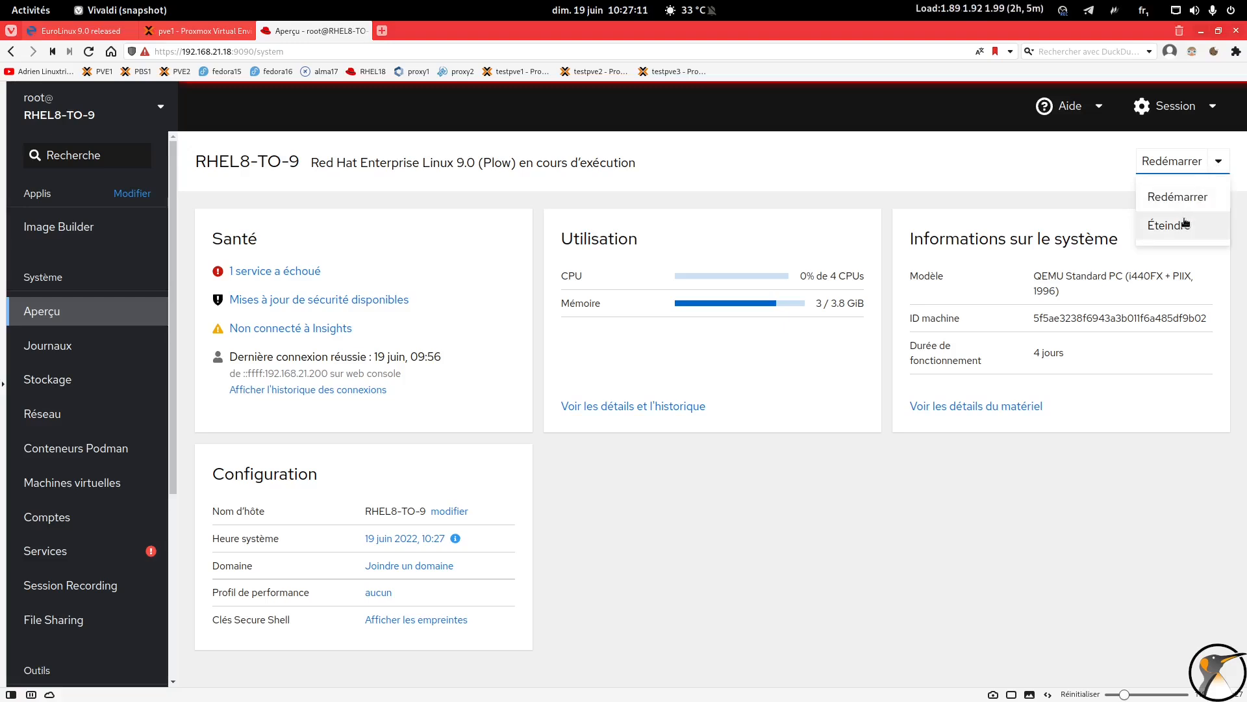
left_click(1016, 173)
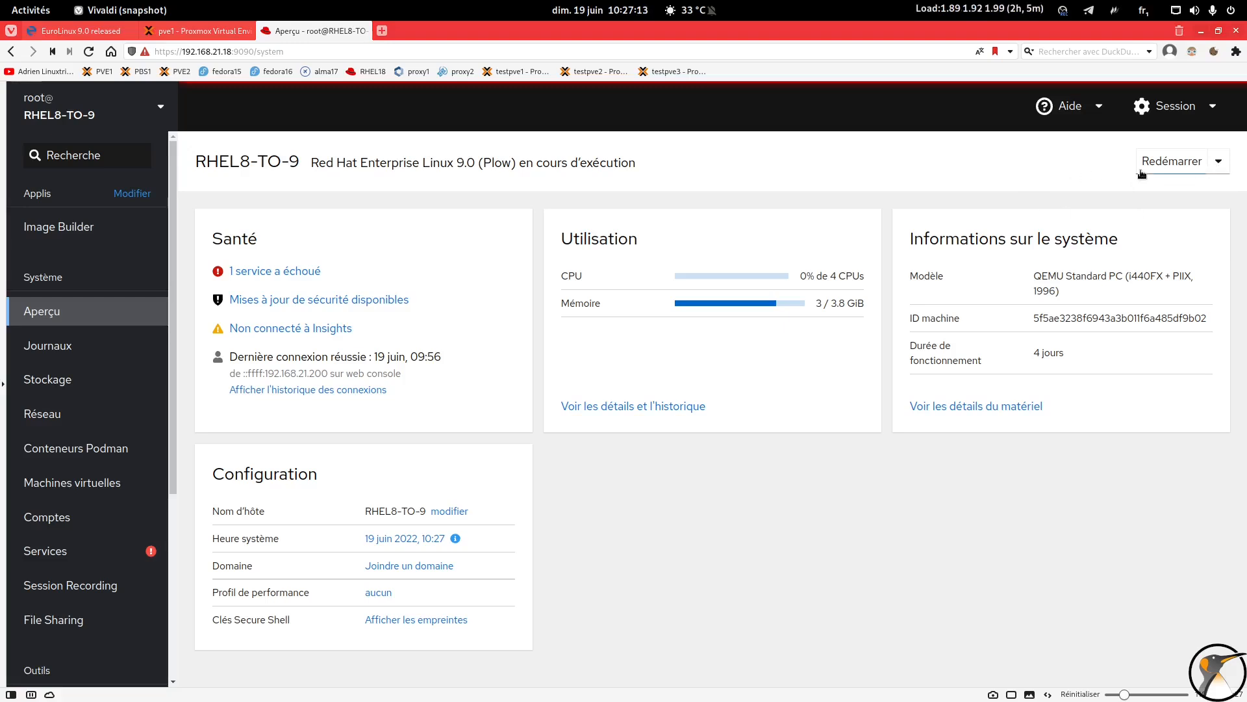
left_click(1203, 115)
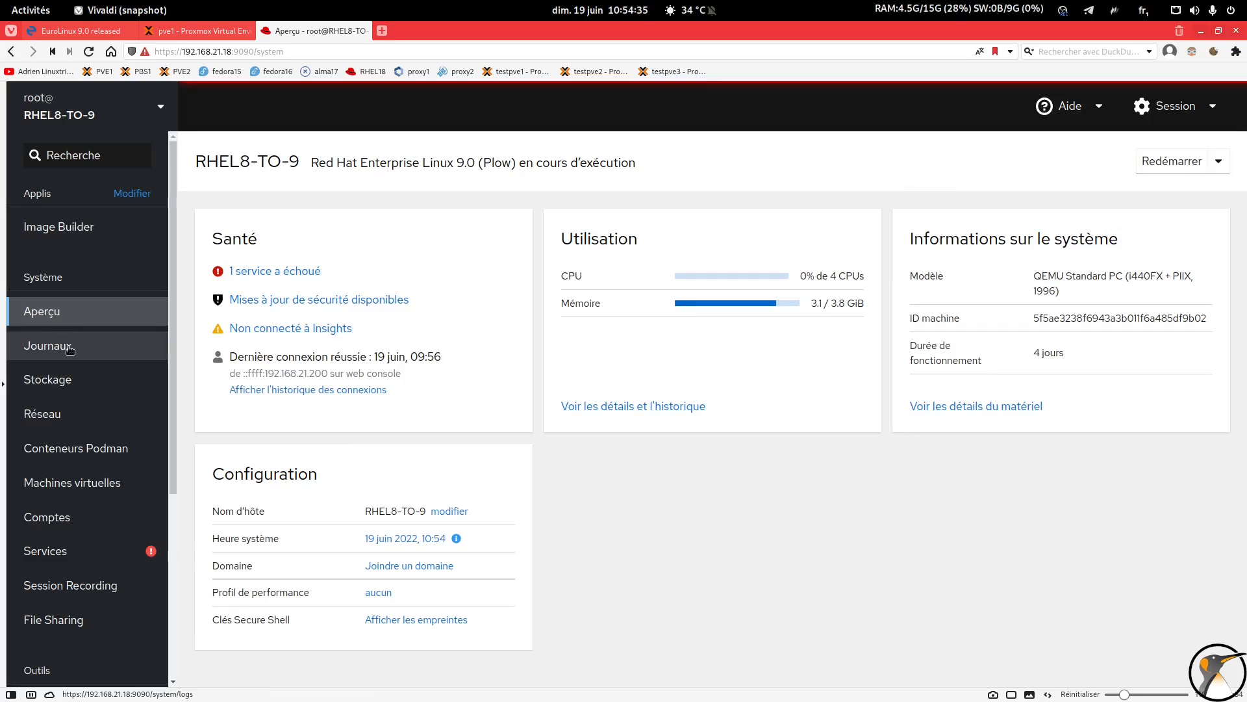
Open the system logs and inspect the available time range, priority and advanced filter options
left_click(72, 347)
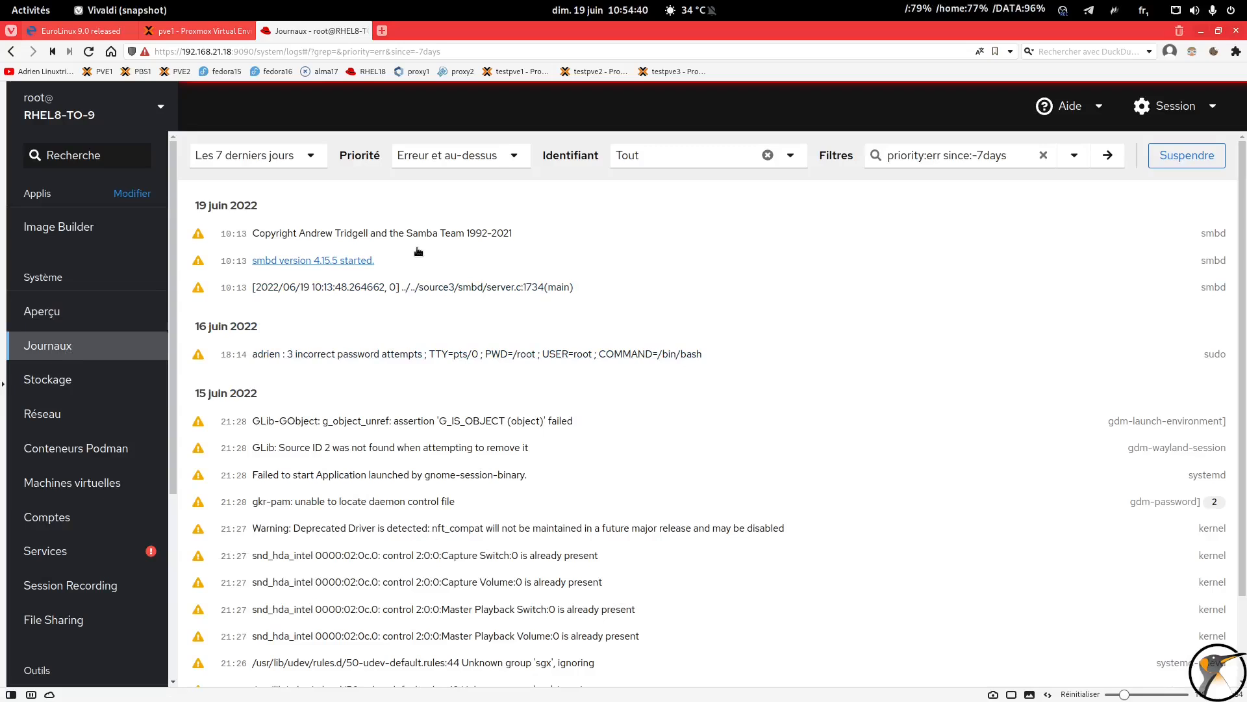
left_click(312, 158)
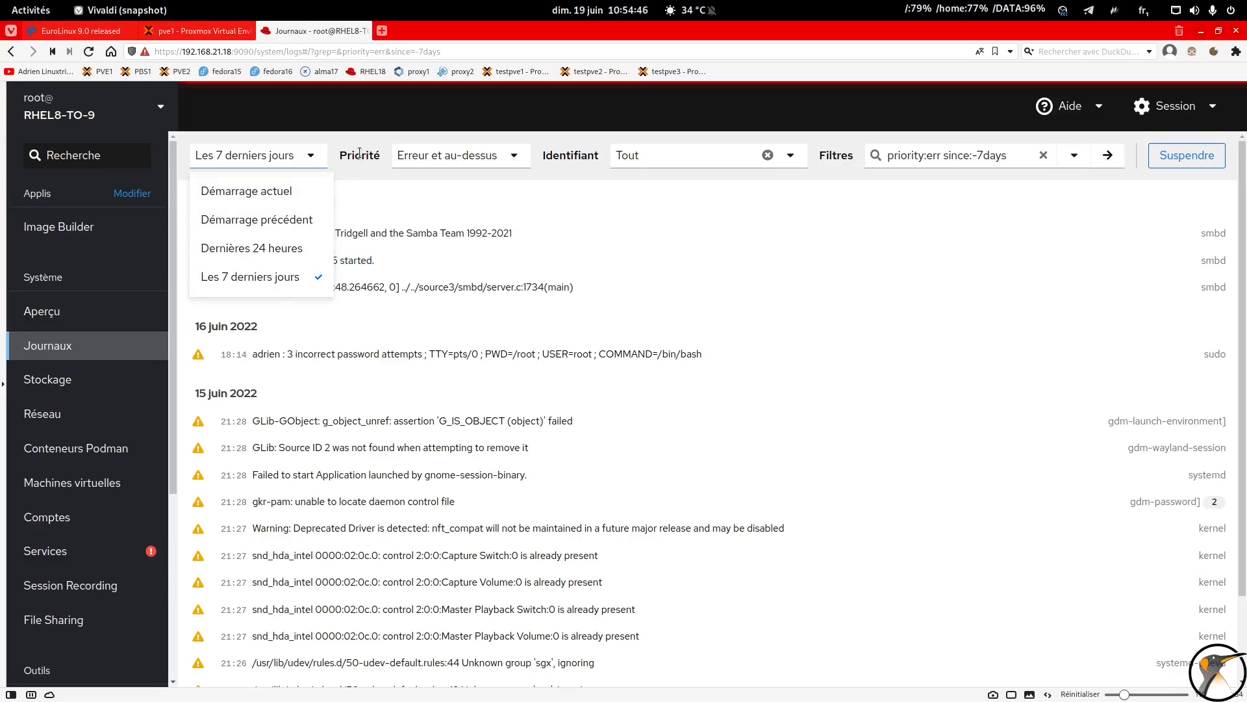
left_click(480, 163)
left_click(505, 158)
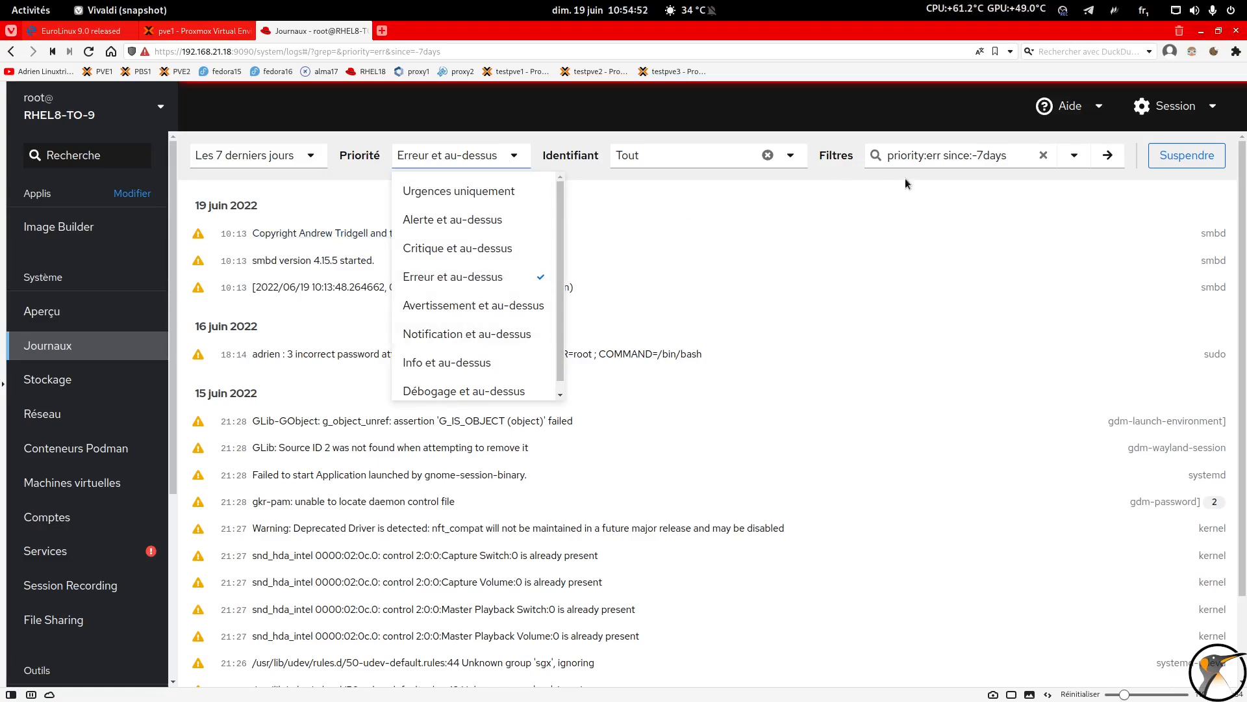
left_click(1075, 157)
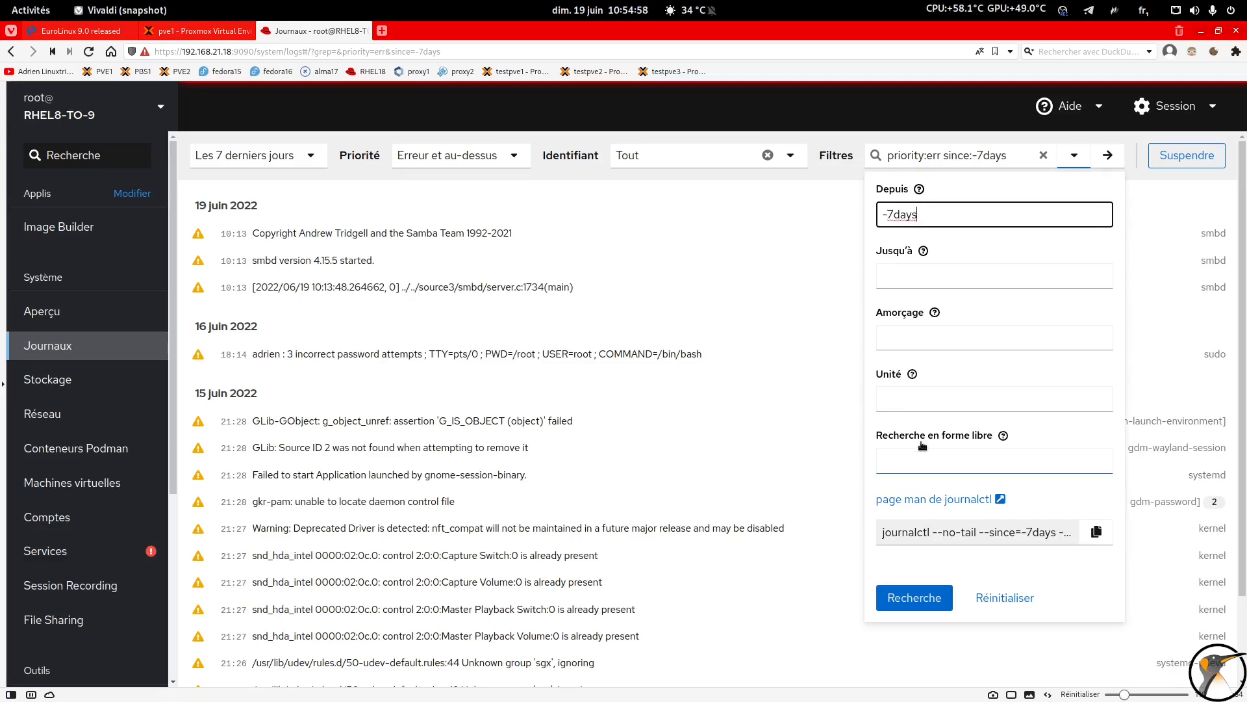
left_click(1072, 158)
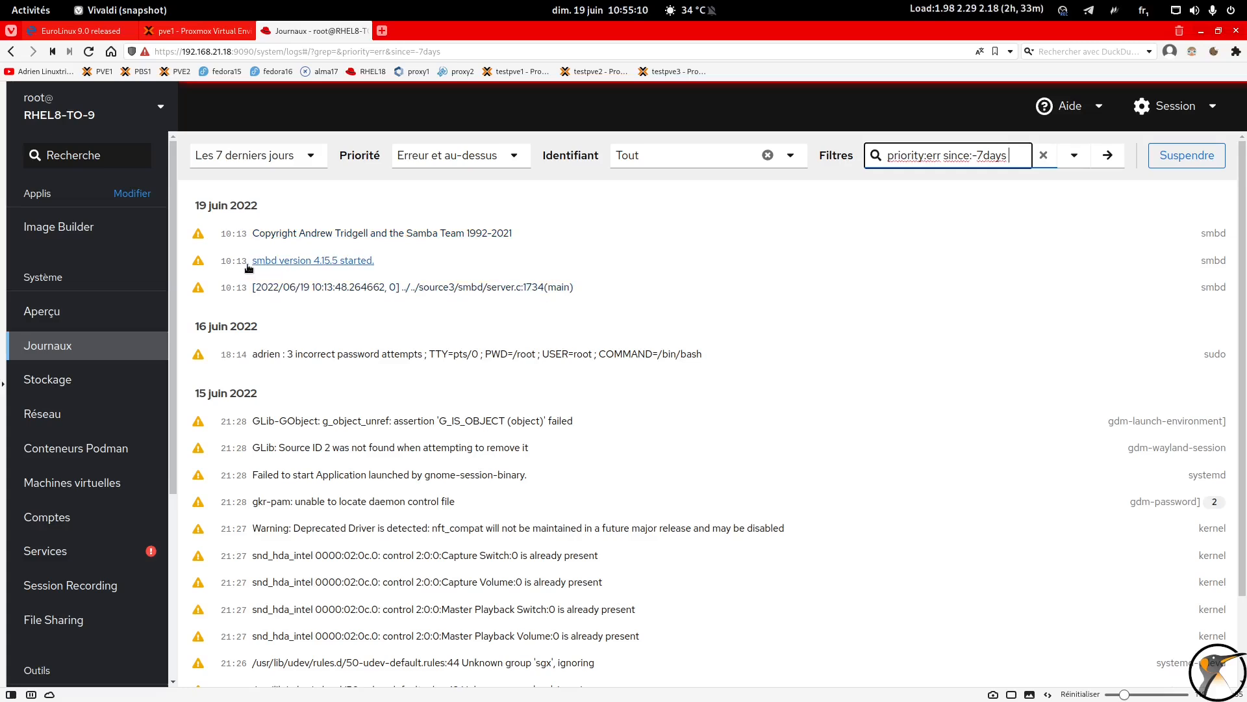
Open the log entry "smbd version 4.15.5 started." and read through its detailed fields
left_click(323, 262)
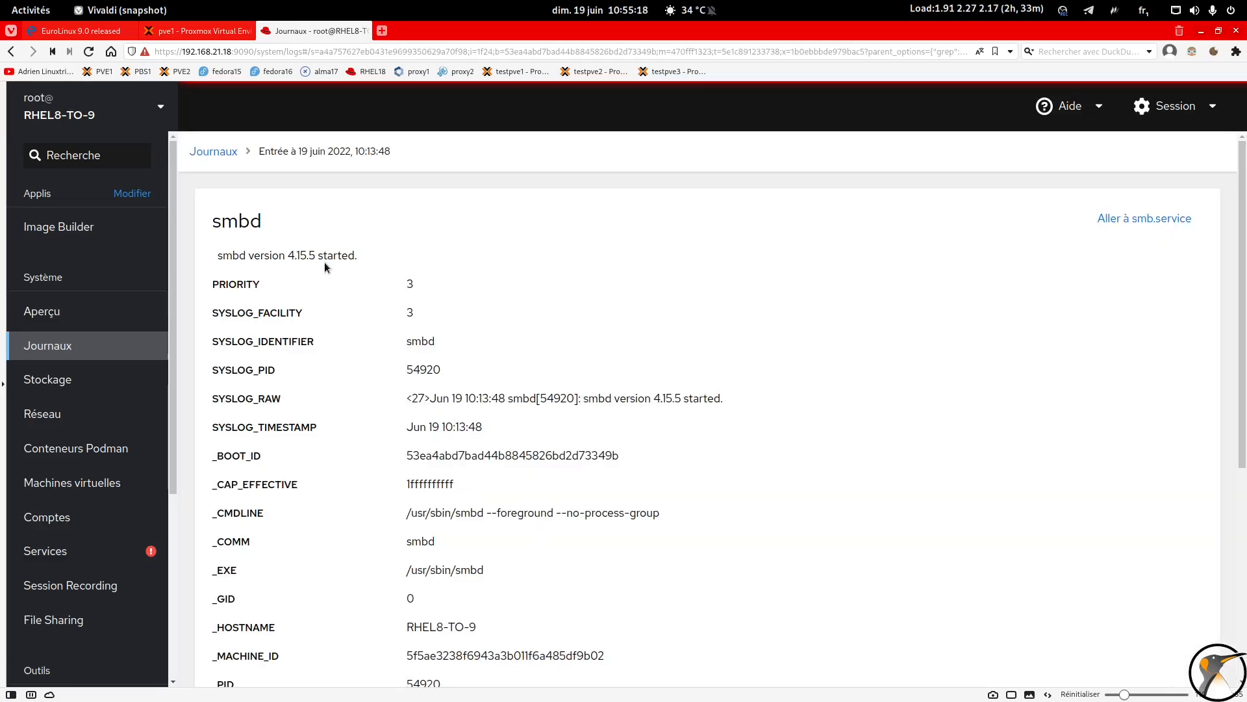
scroll(383, 242, "down", 3)
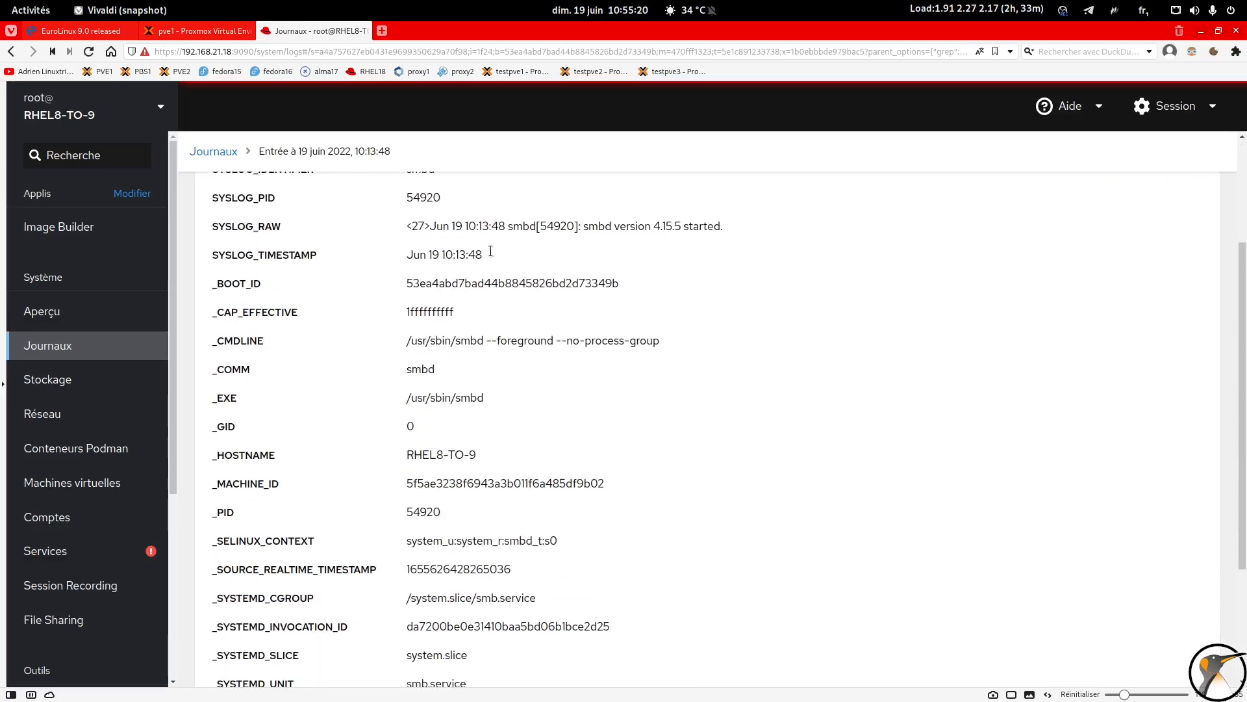
scroll(900, 350, "up", 3)
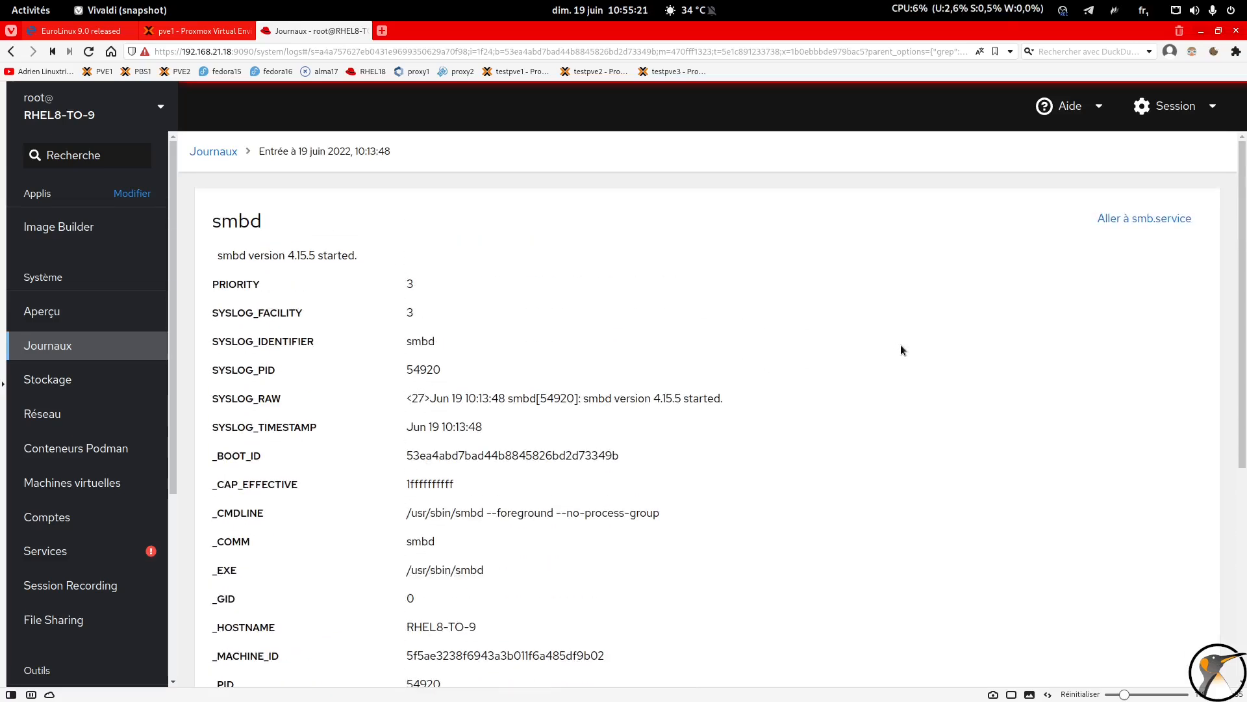
Go from the log entry to smb.service, then show all of that service's logs and inspect their filter
left_click(1126, 221)
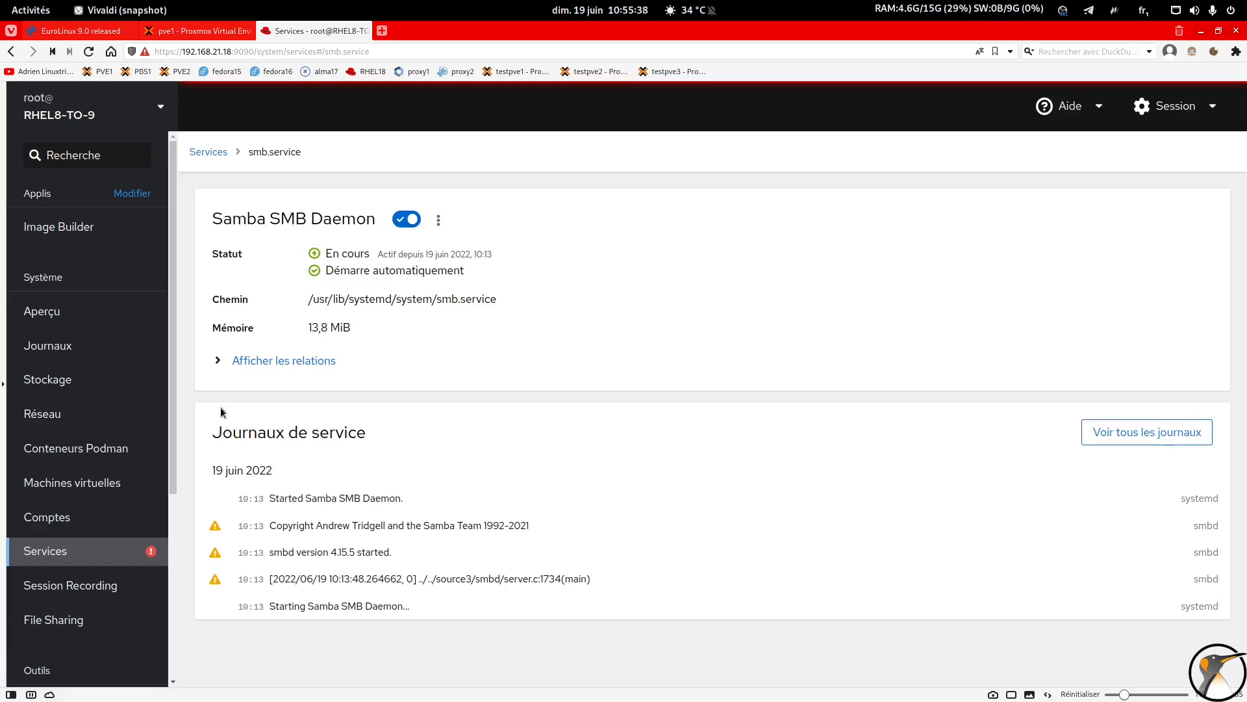
left_click(1147, 442)
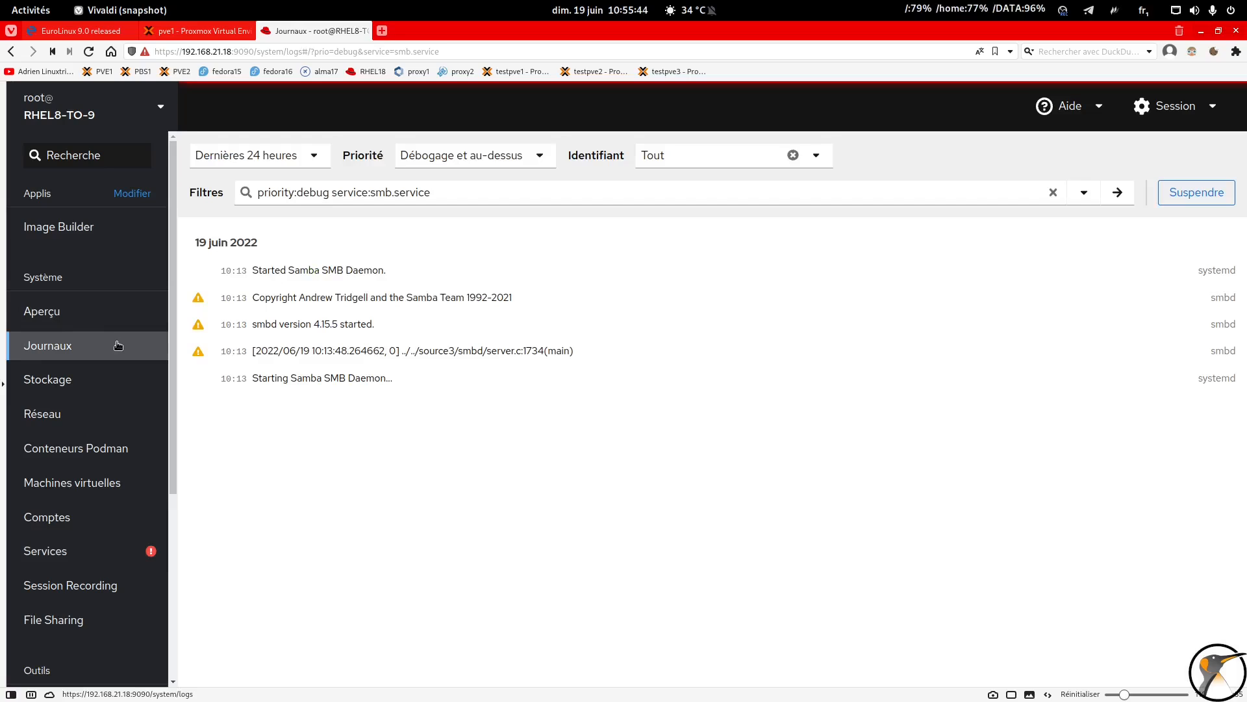
left_click(257, 192)
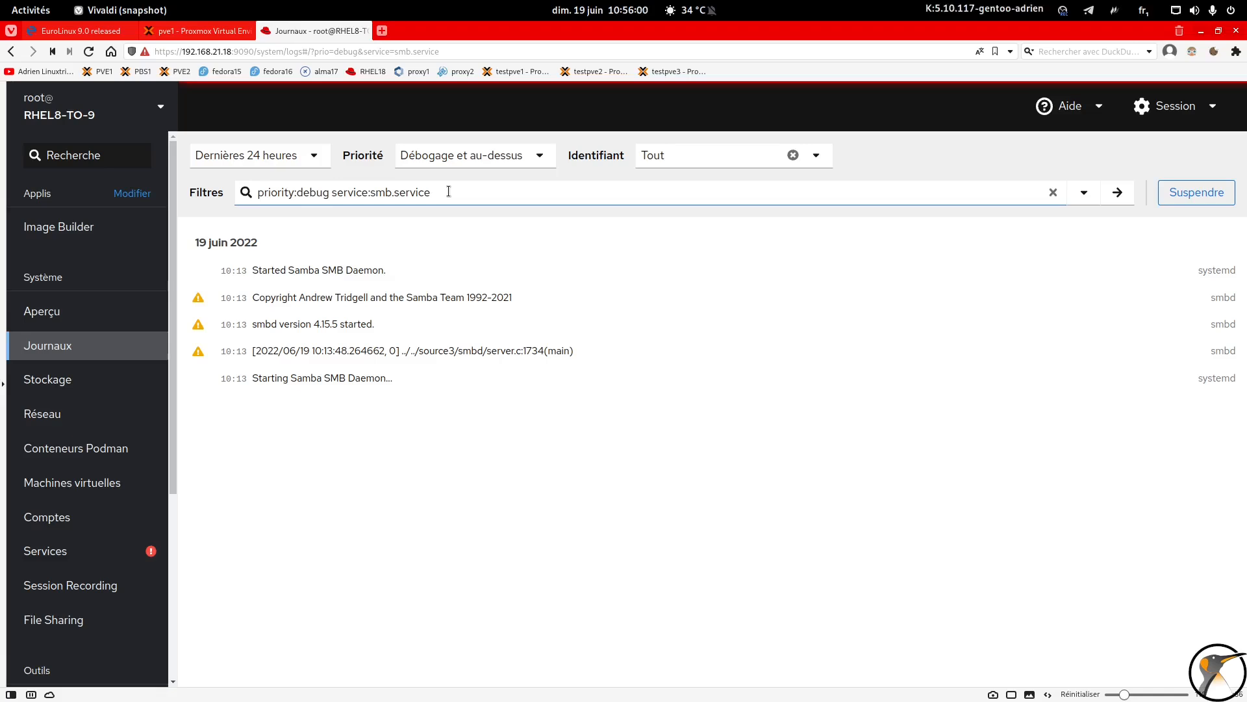
Open the storage page and look over its file systems, NFS mount points, storage logs and device lists
left_click(71, 387)
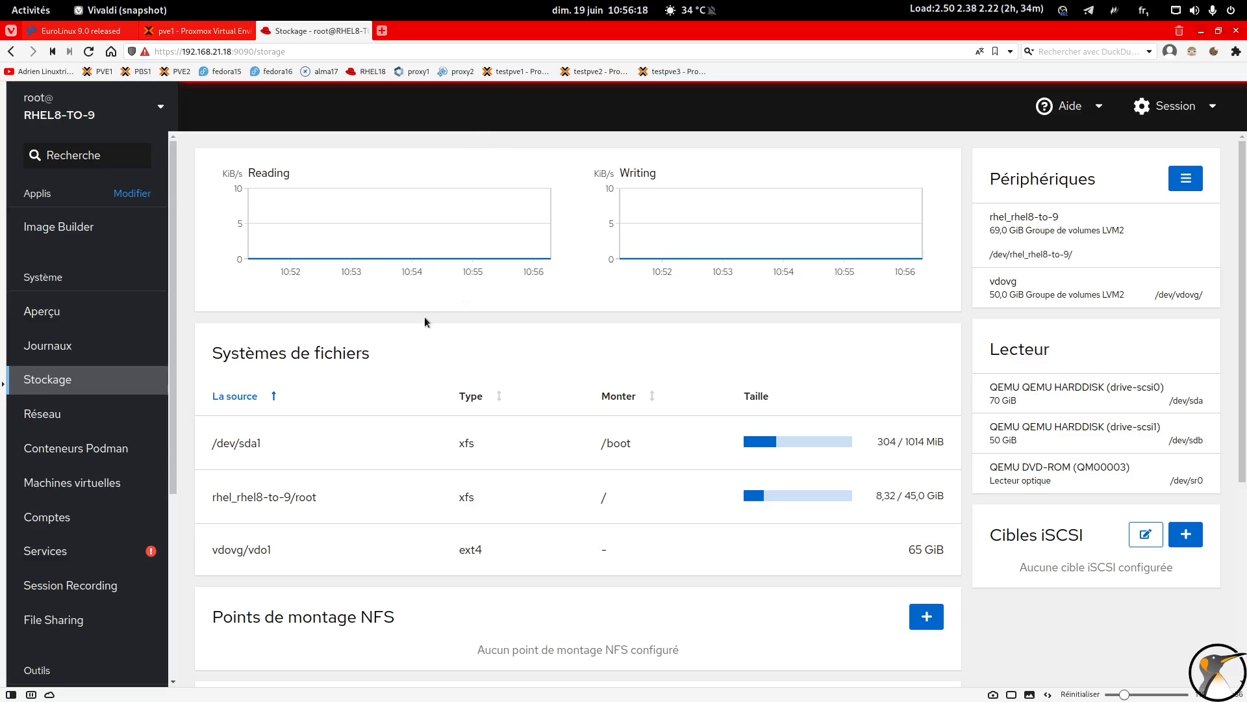
scroll(299, 396, "down", 3)
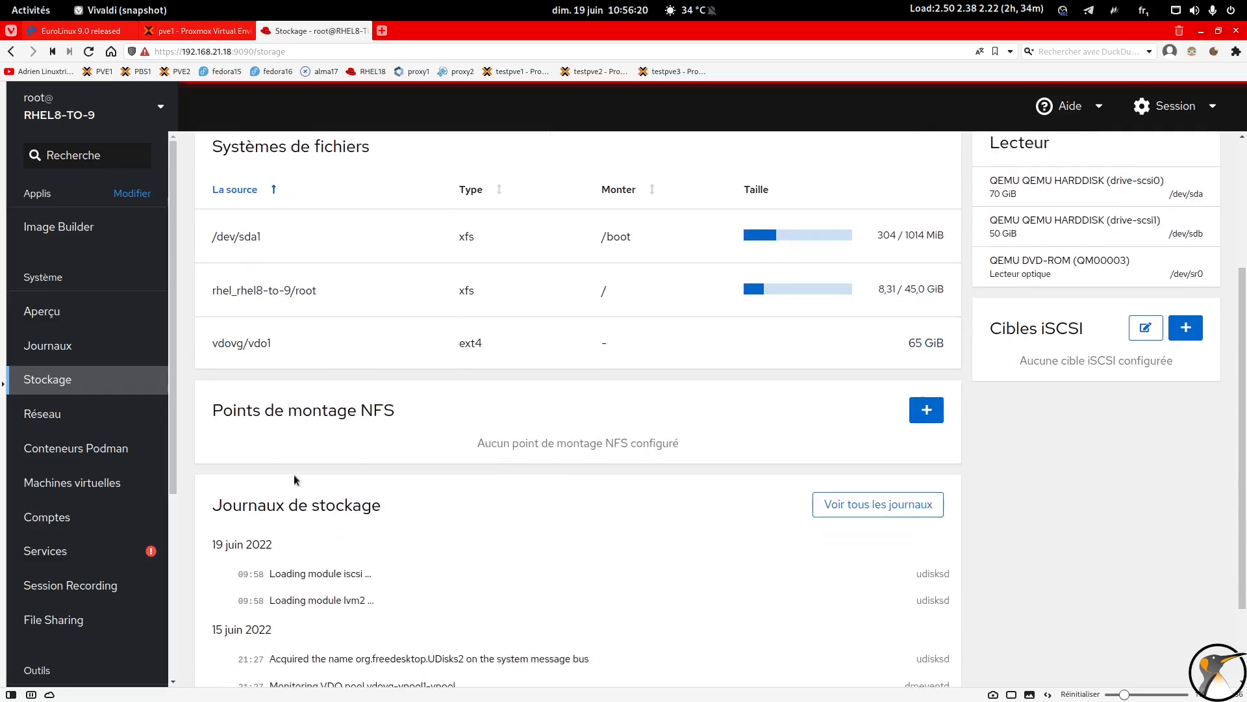
scroll(318, 442, "down", 2)
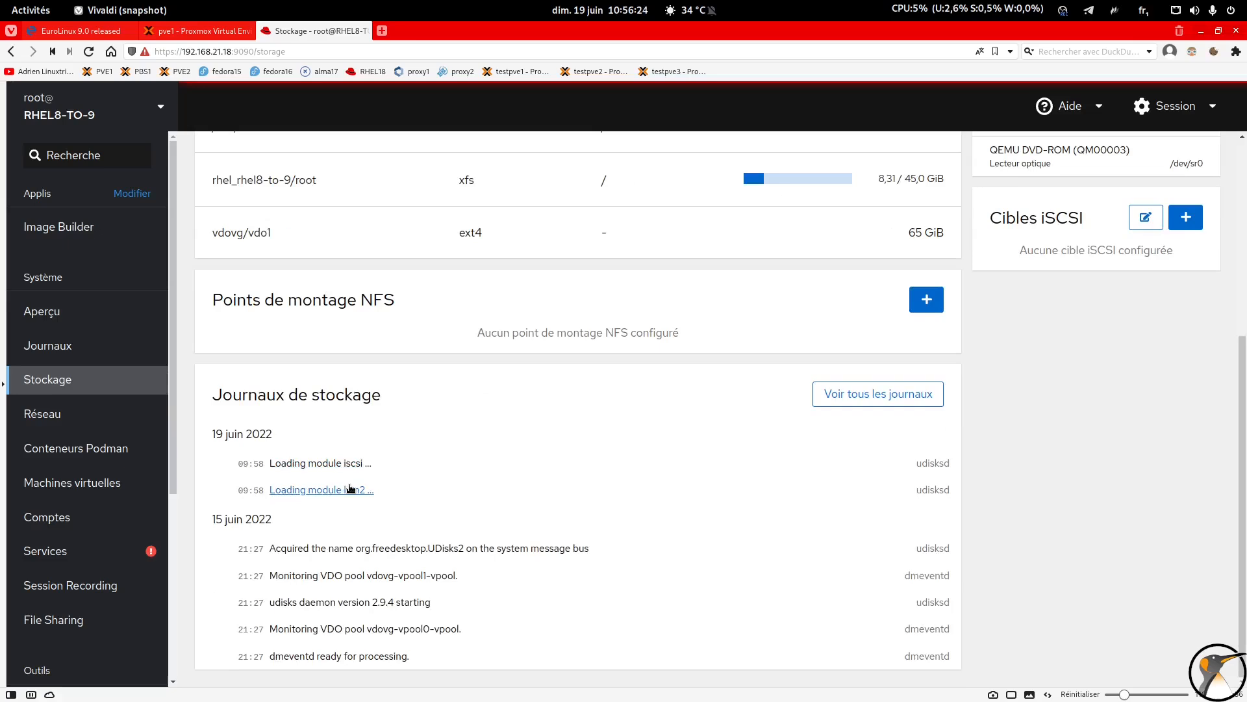
scroll(1012, 543, "up", 3)
scroll(1053, 437, "up", 2)
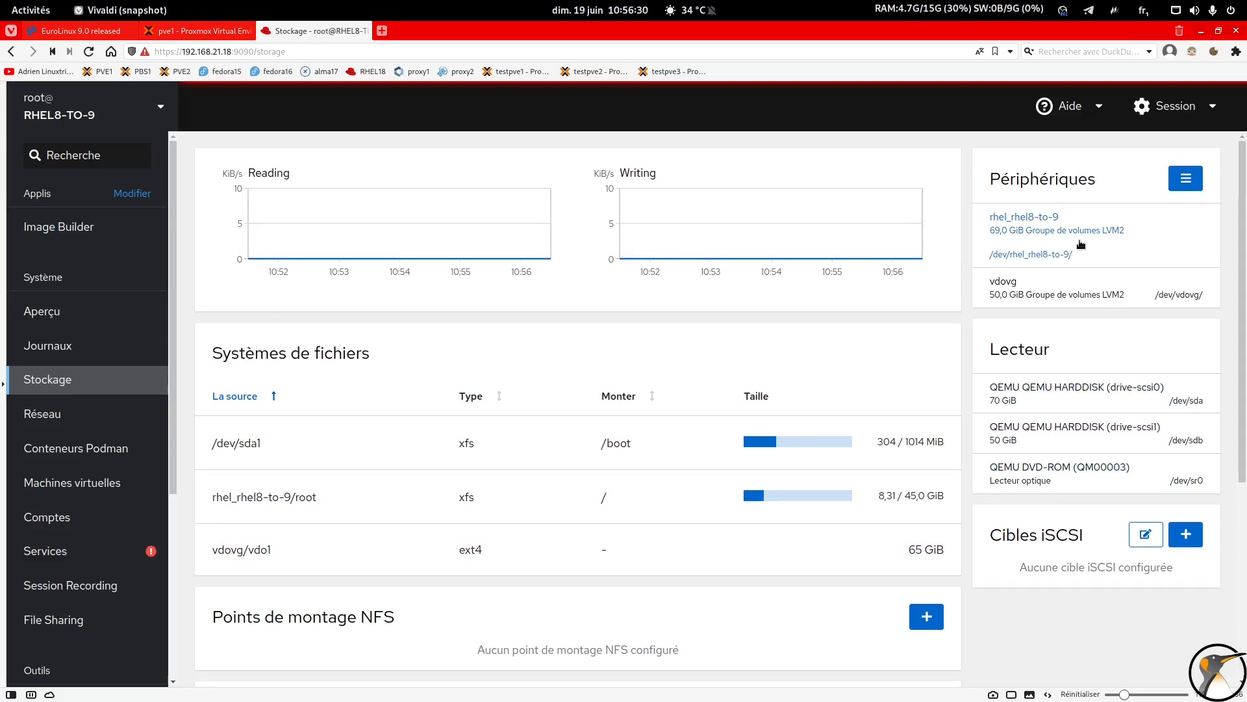
Open the rhel_rhel8-to-9 volume group and inspect its capacity and the root logical volume's details
left_click(1041, 232)
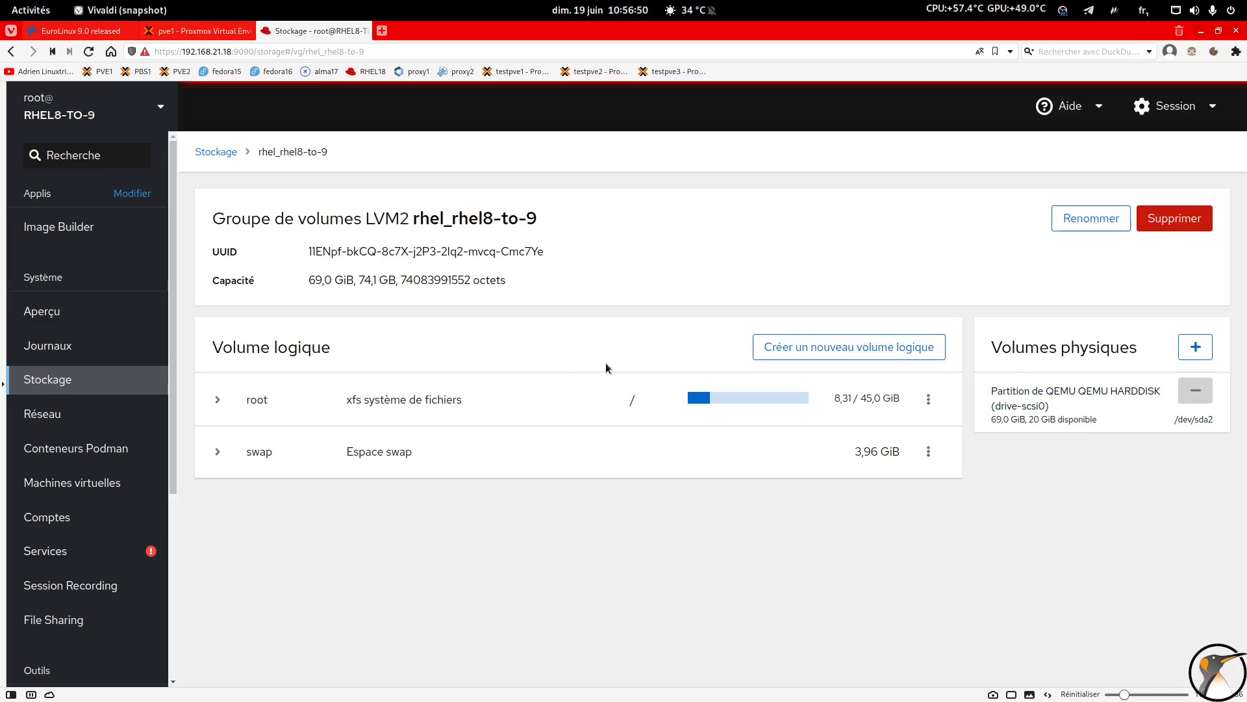
left_click_drag(307, 281, 331, 281)
left_click(218, 401)
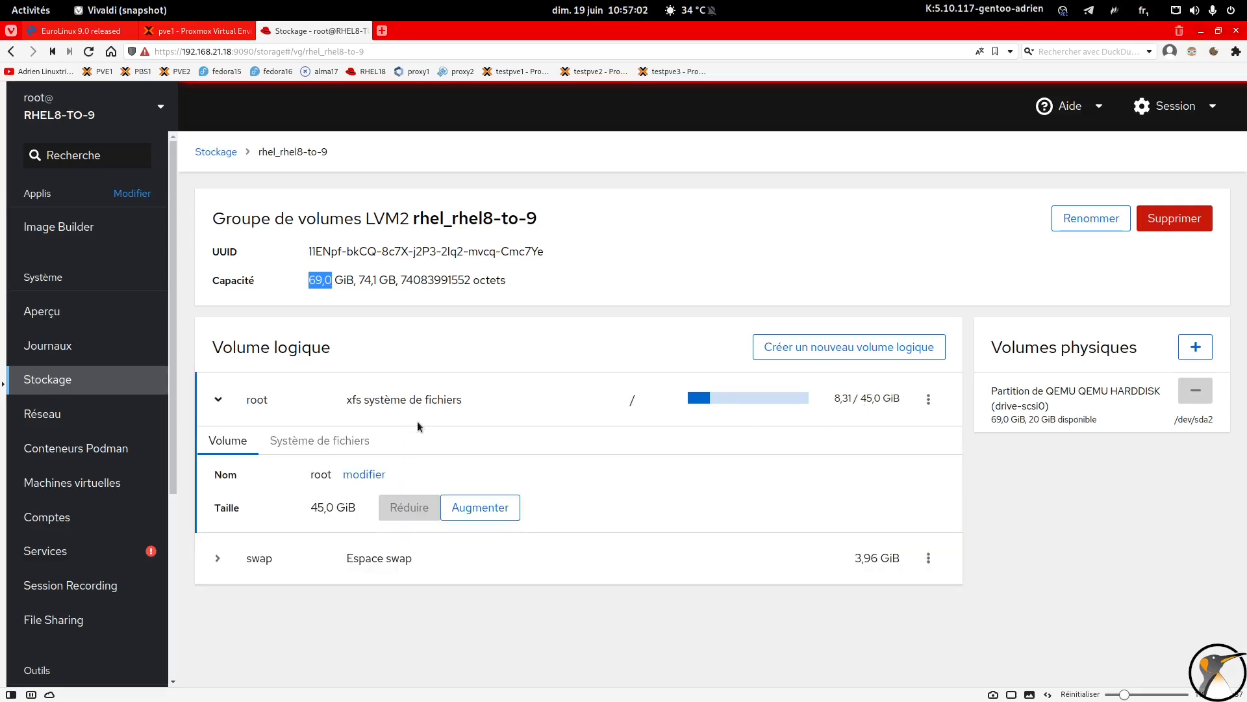
Create a 4 GiB logical volume named testlv in the rhel_rhel8-to-9 volume group, as a block device for file systems
left_click(871, 349)
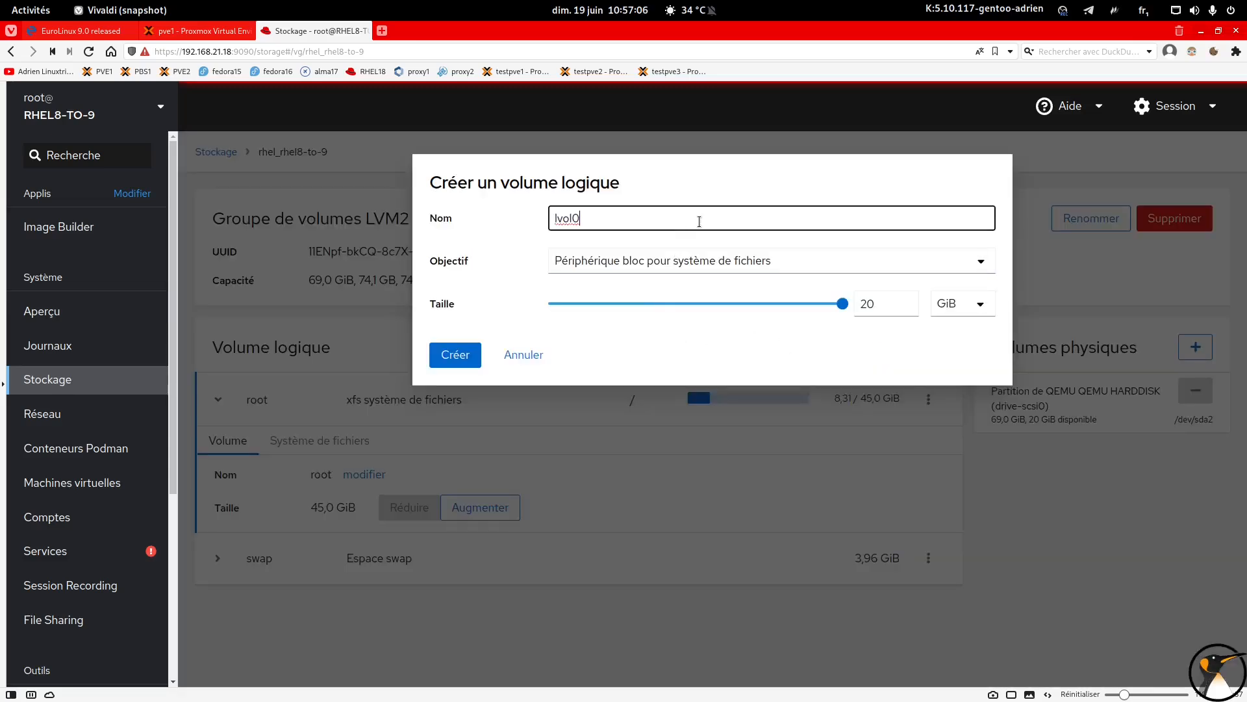
type("testlv")
left_click_drag(894, 308, 617, 306)
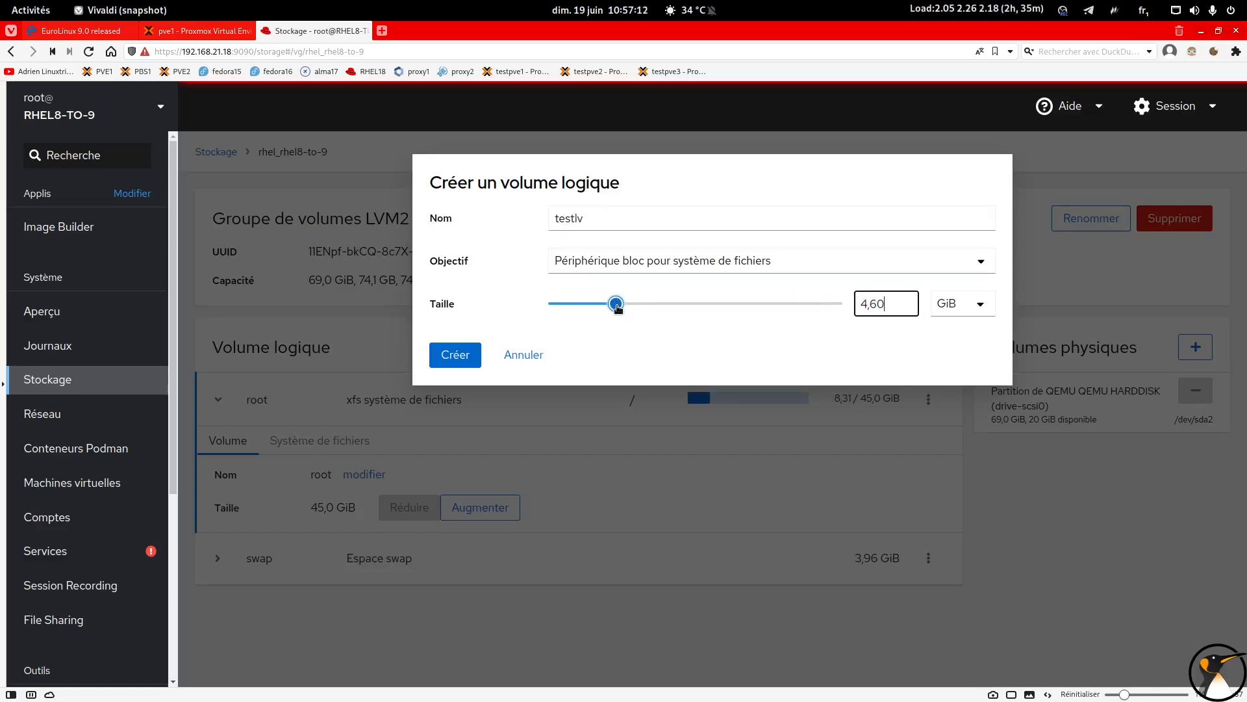
left_click_drag(893, 306, 750, 291)
type("4")
left_click(435, 350)
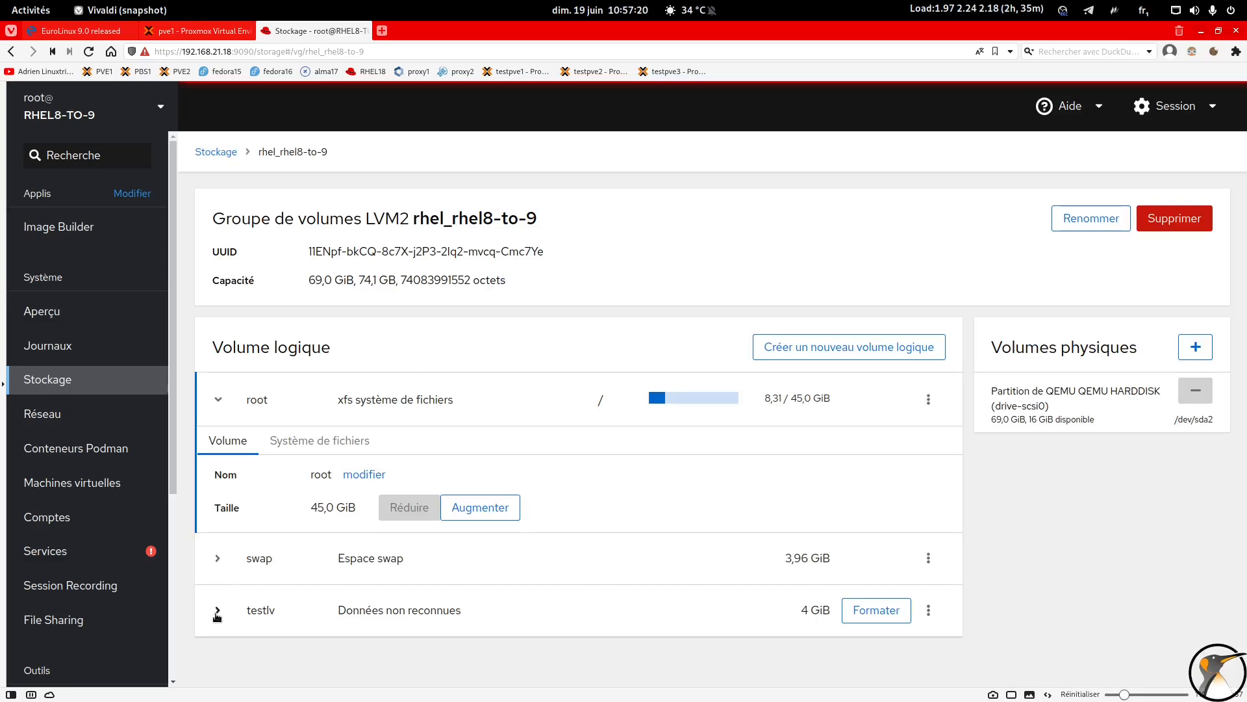
Format testlv as EXT4 with the name "test", using a root-level mount point bearing the administrator's first name
left_click(218, 611)
scroll(367, 577, "down", 1)
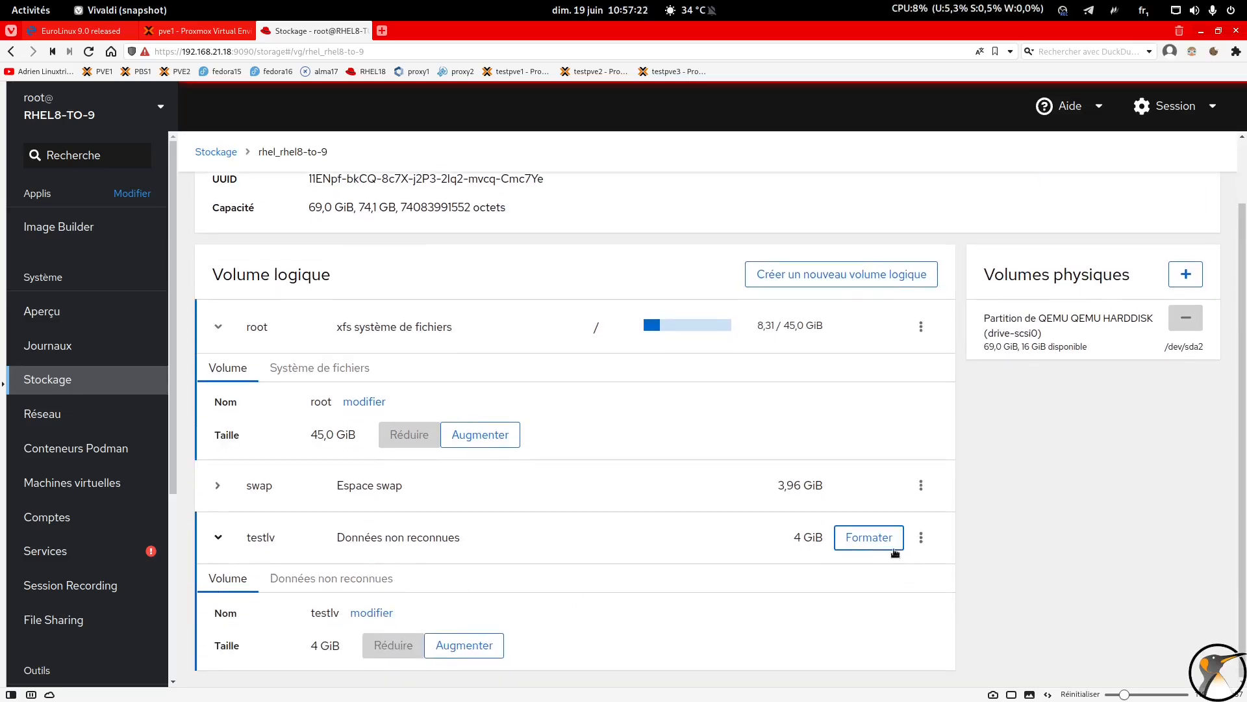
left_click(869, 537)
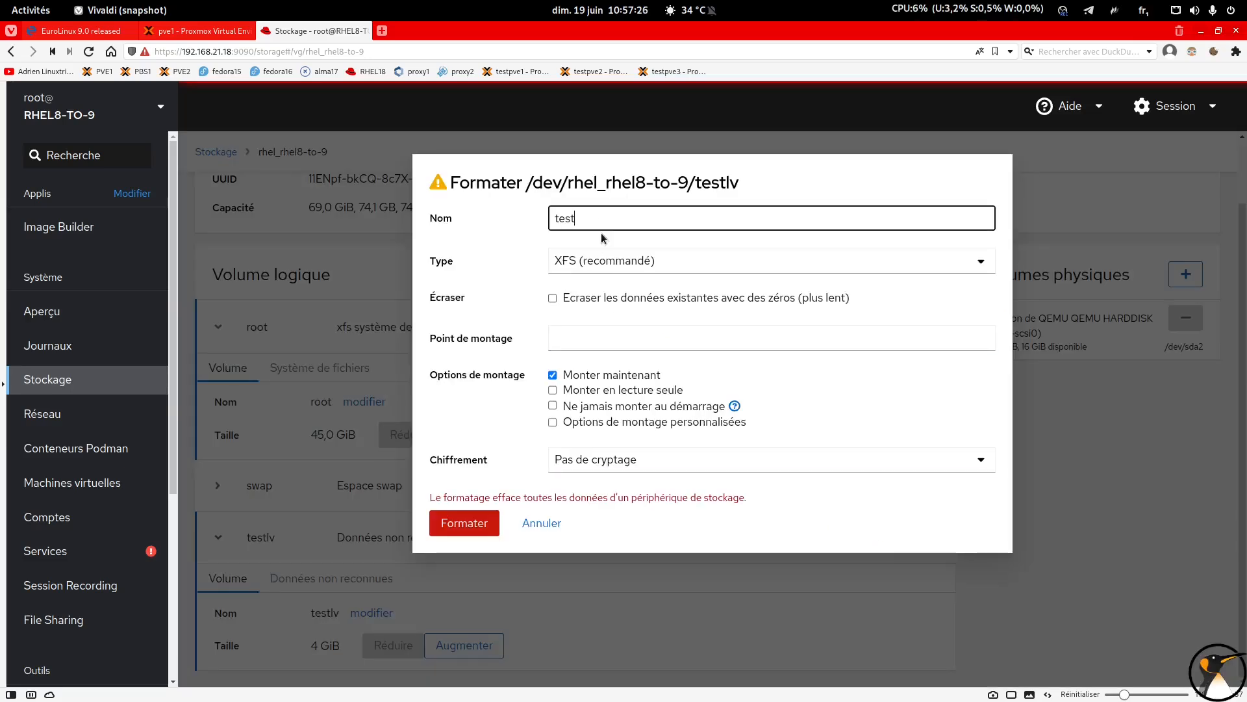
left_click(595, 260)
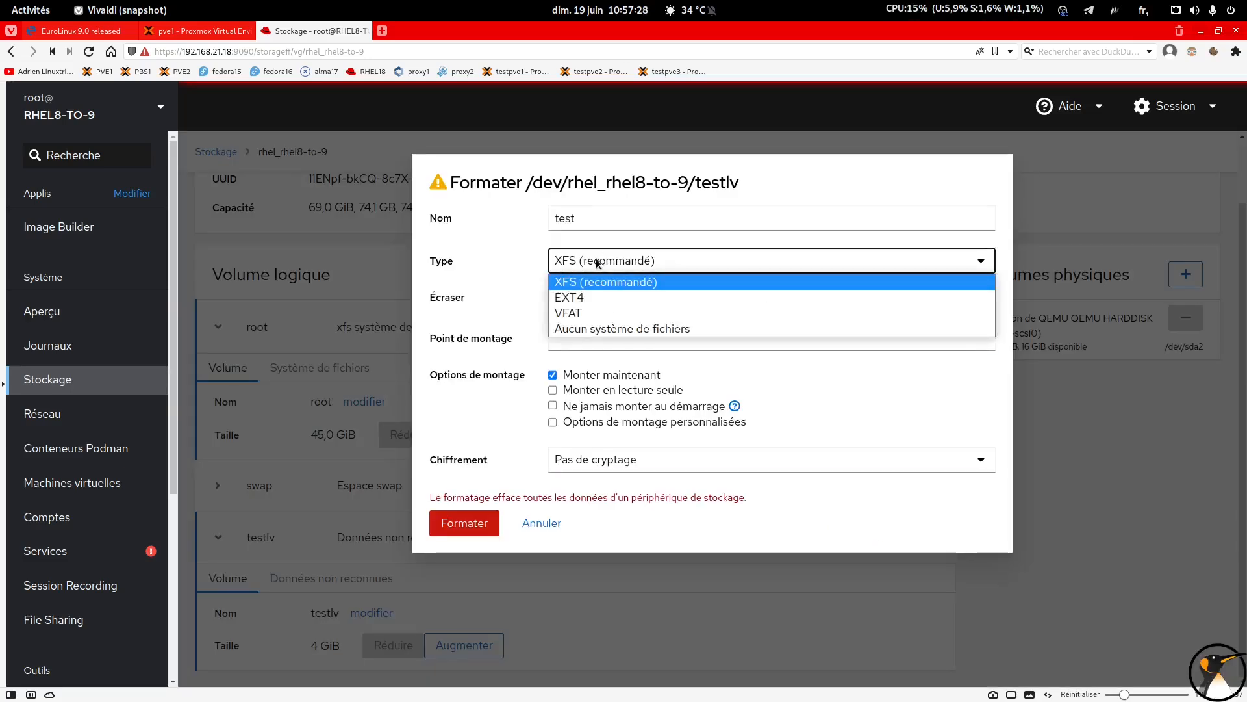
left_click(596, 300)
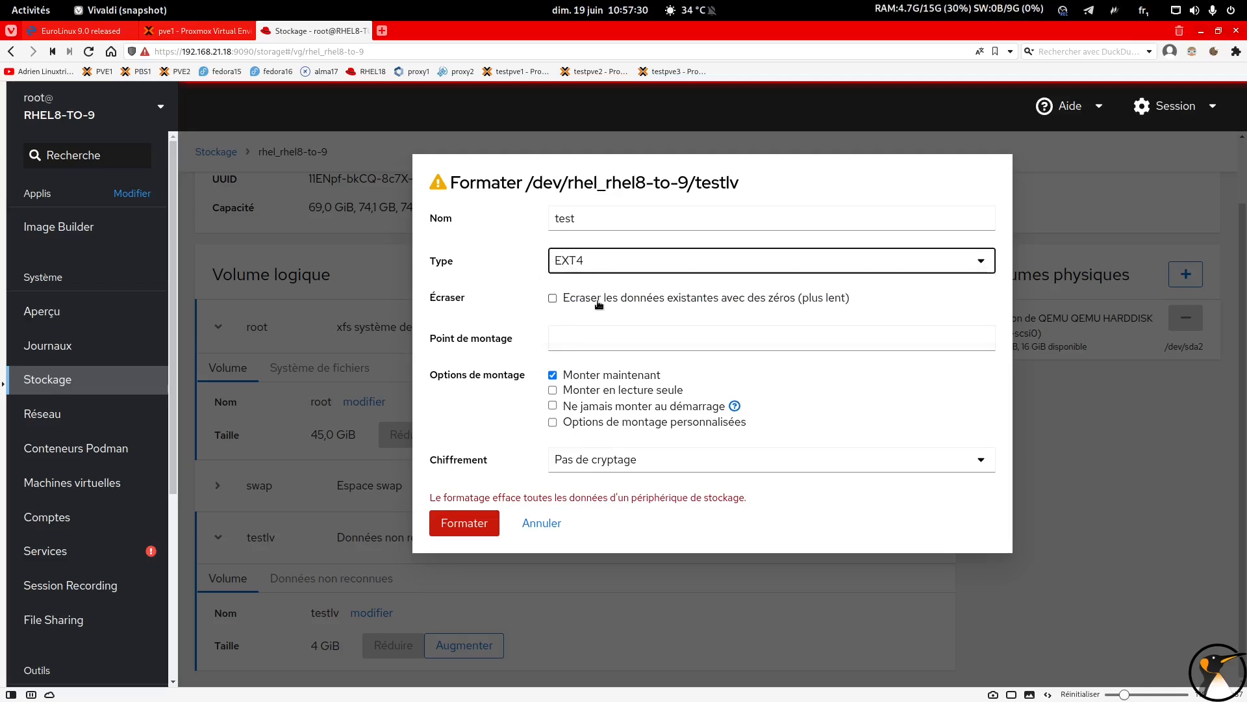
left_click(595, 343)
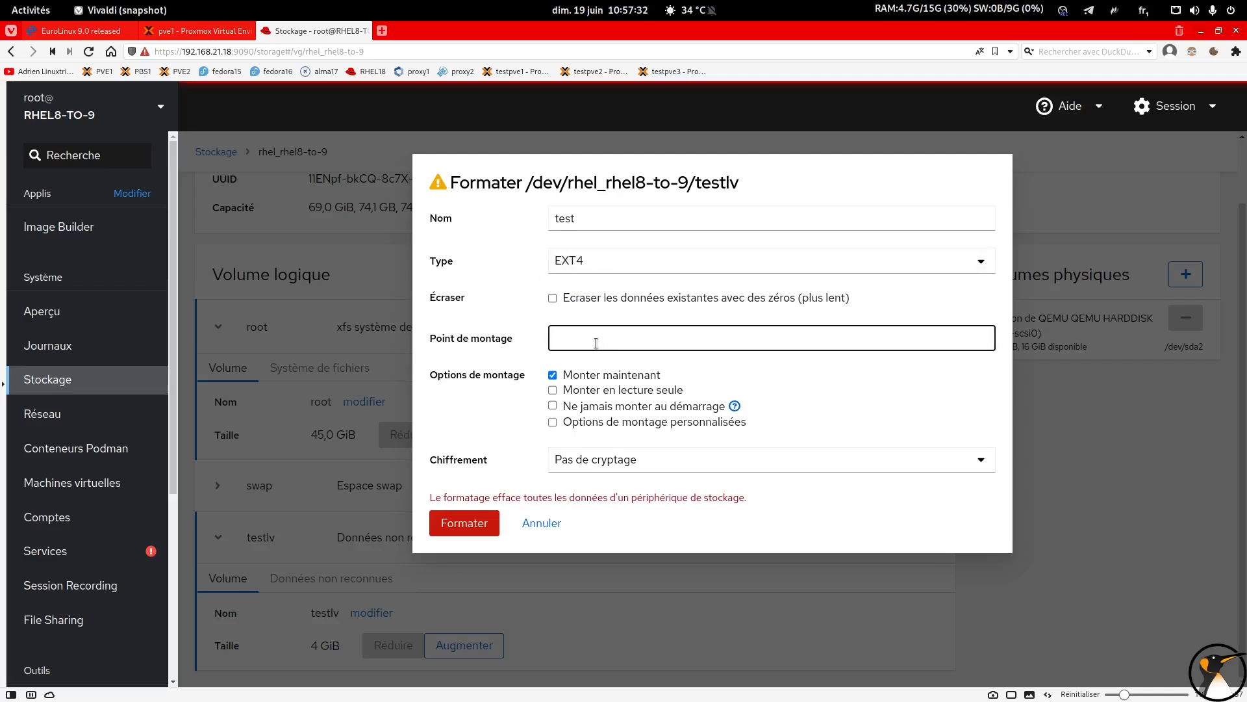
type("/adrien")
left_click(472, 524)
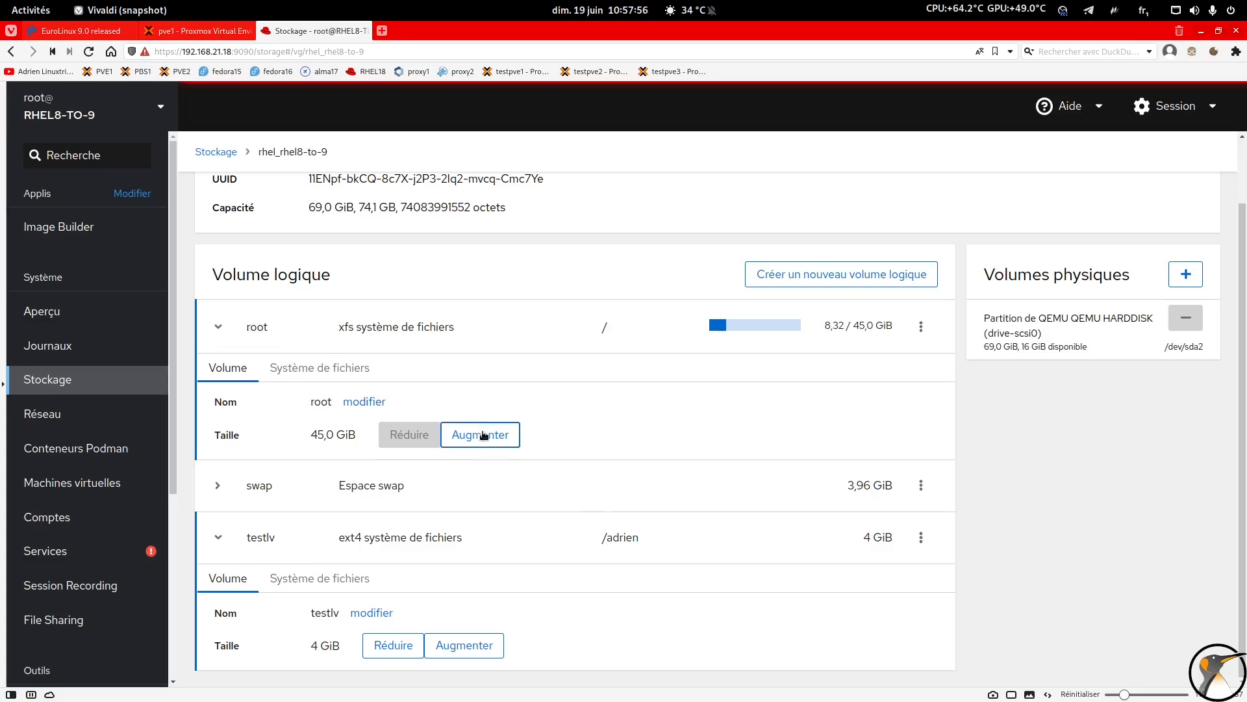
Grow the root logical volume to 51,3 GiB and return to the storage overview
left_click(484, 435)
left_click_drag(764, 219, 795, 218)
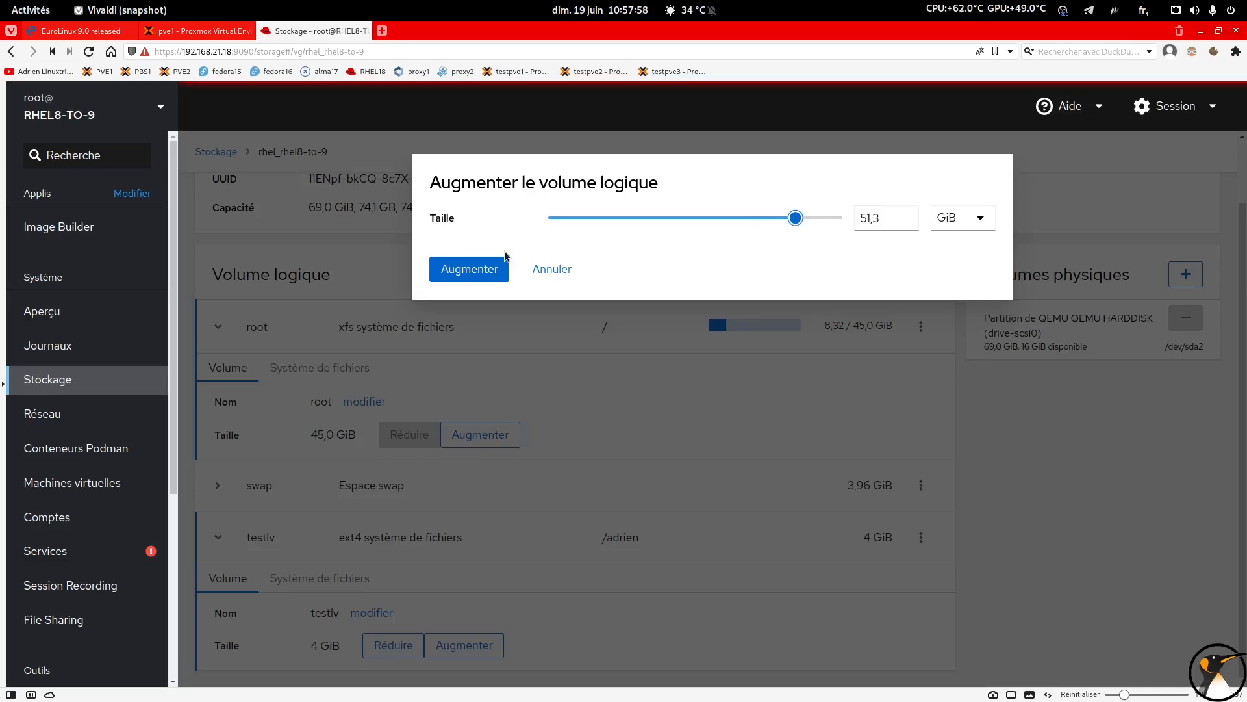
left_click(504, 266)
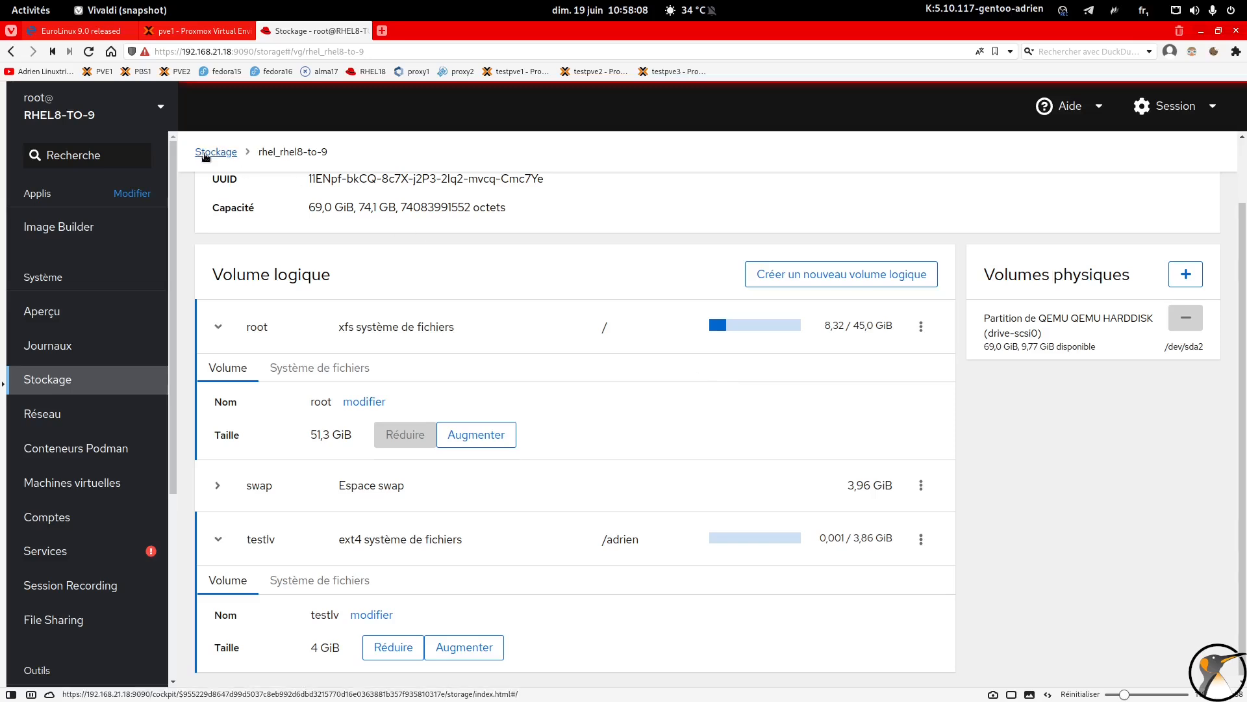
left_click(205, 157)
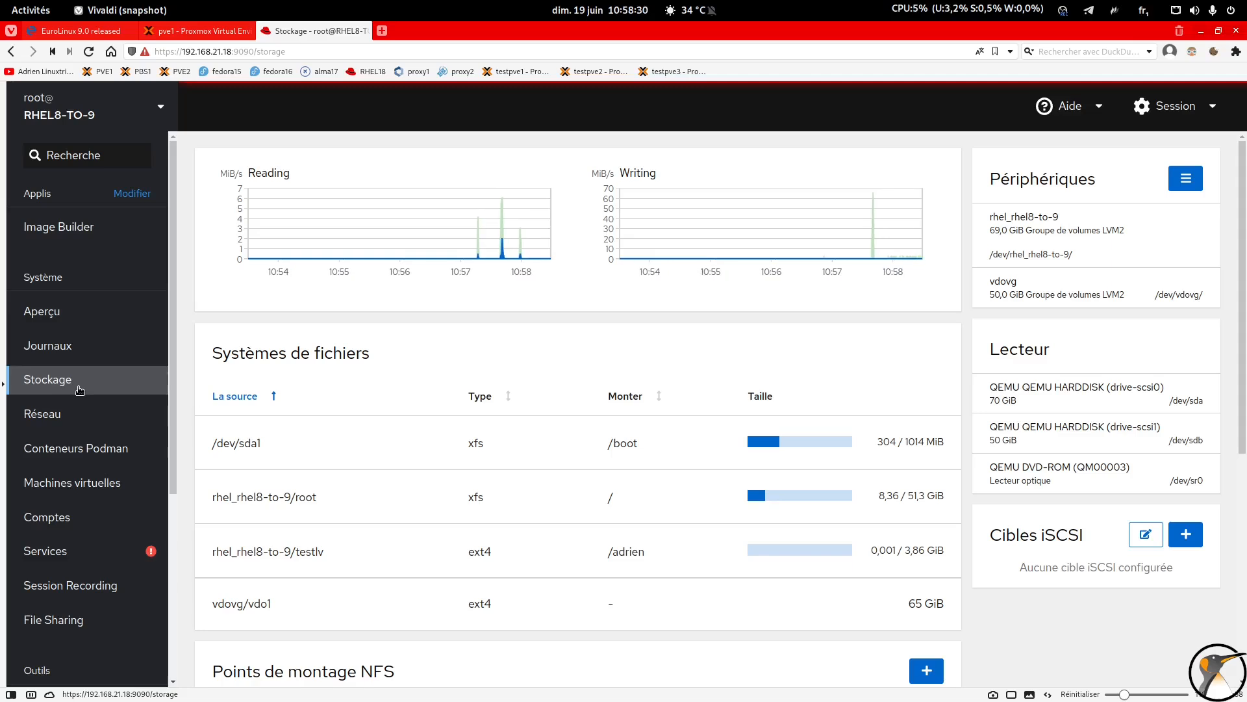
Enable the firewall from the network page and open its rules and zones
left_click(68, 421)
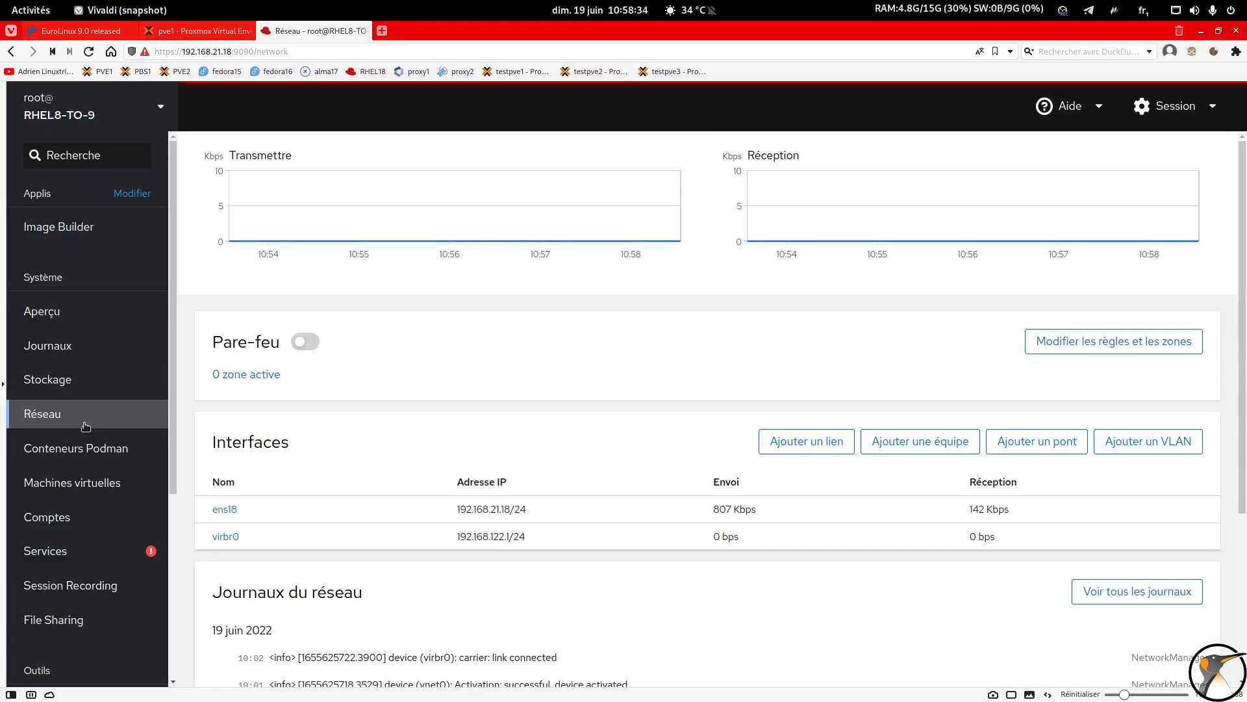
left_click(307, 342)
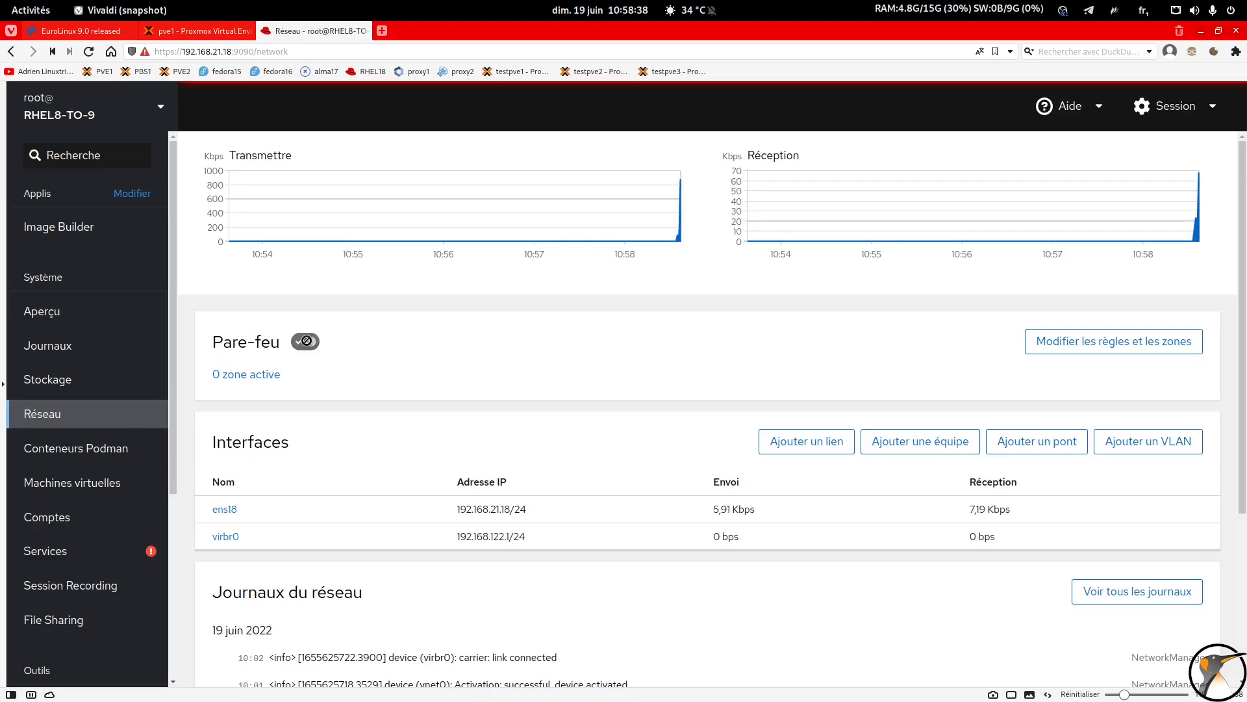
left_click(1107, 347)
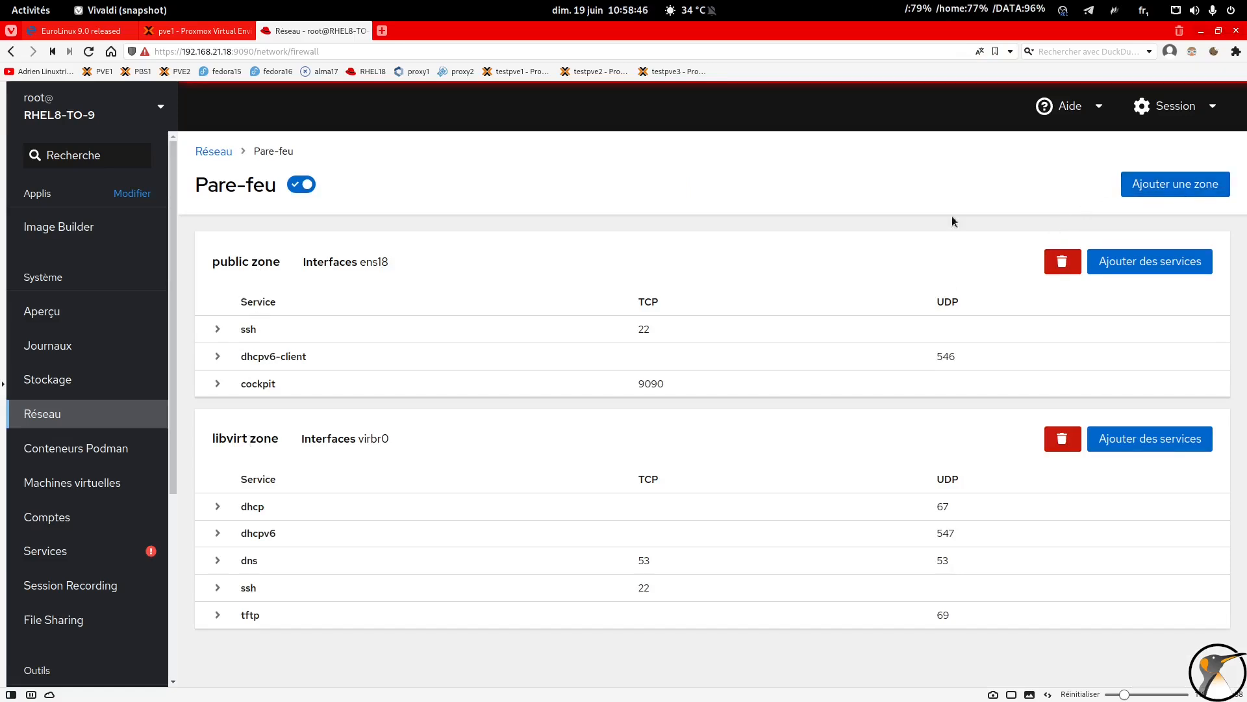
Add the amanda-client service to the firewall's public zone
left_click(1129, 267)
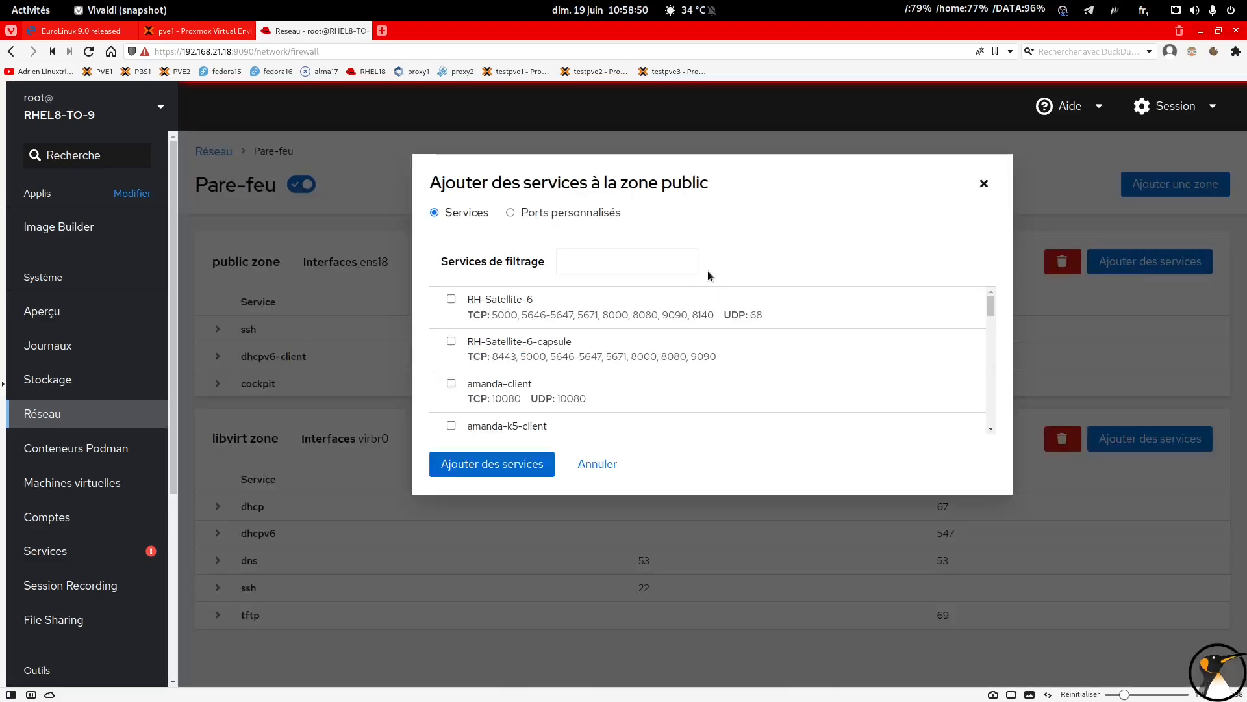
left_click(452, 383)
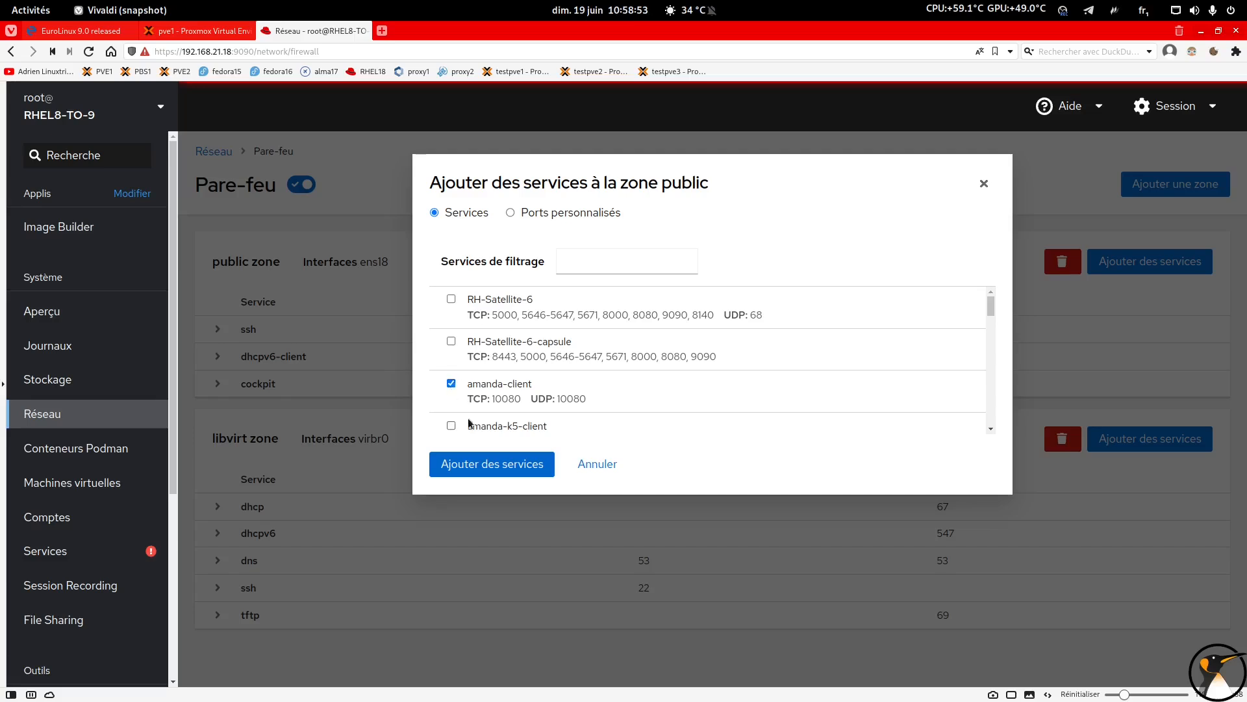
left_click(511, 469)
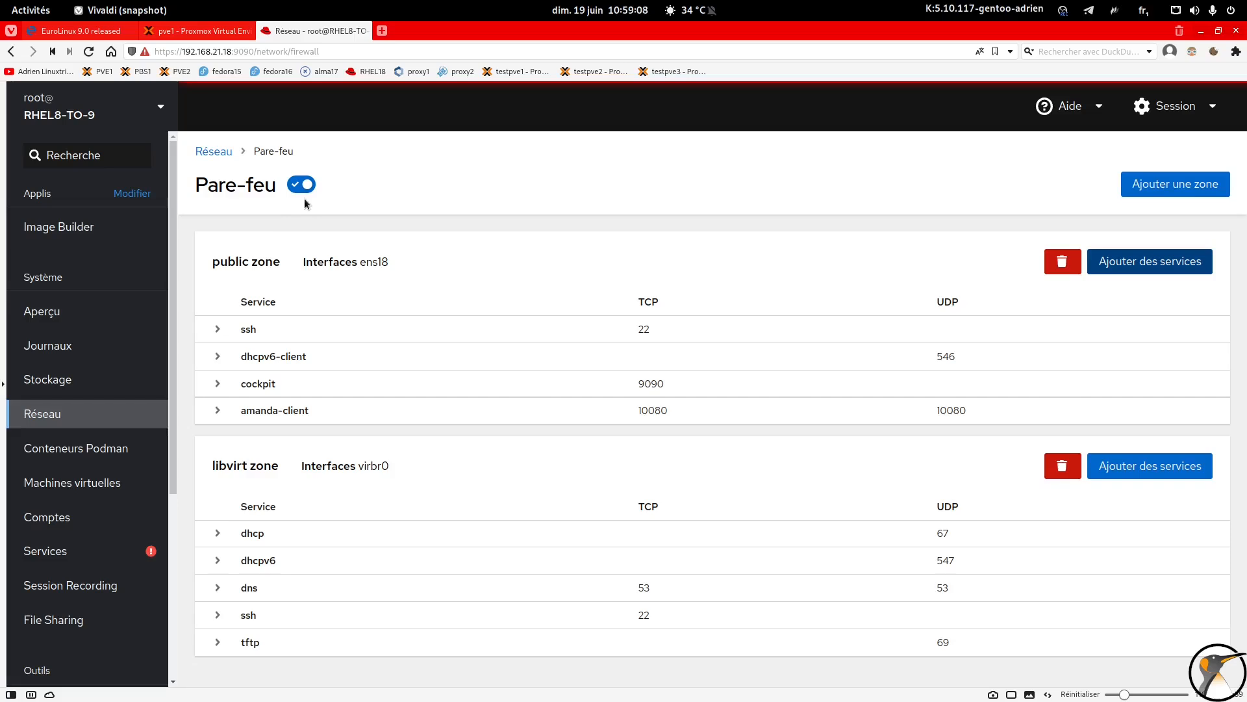
Filter the available services by "sam" and add samba to the firewall's public zone
left_click(1134, 267)
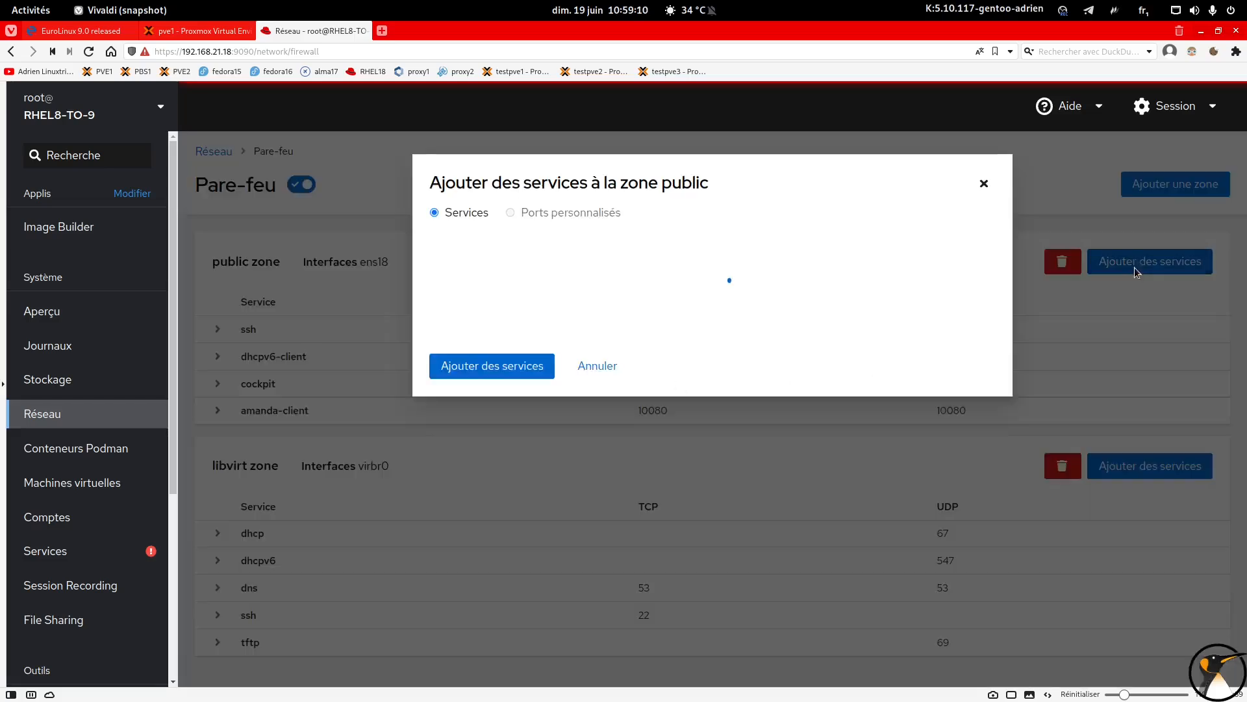
left_click(575, 262)
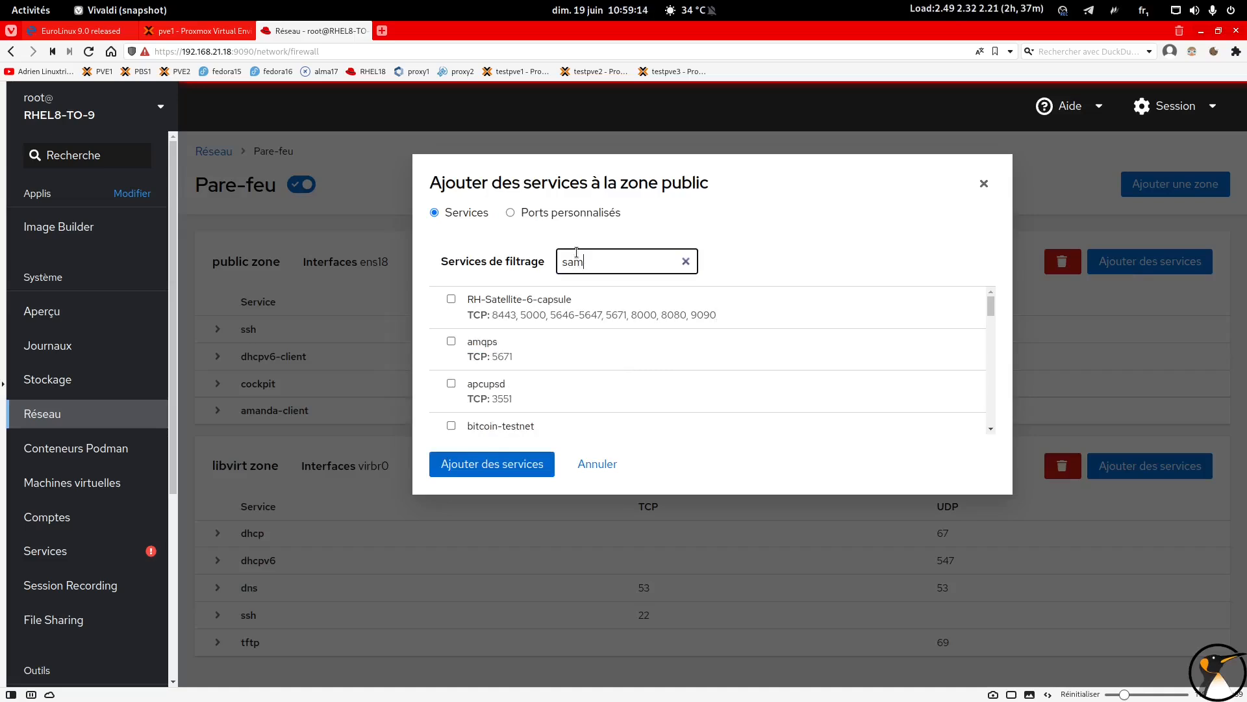
left_click(451, 298)
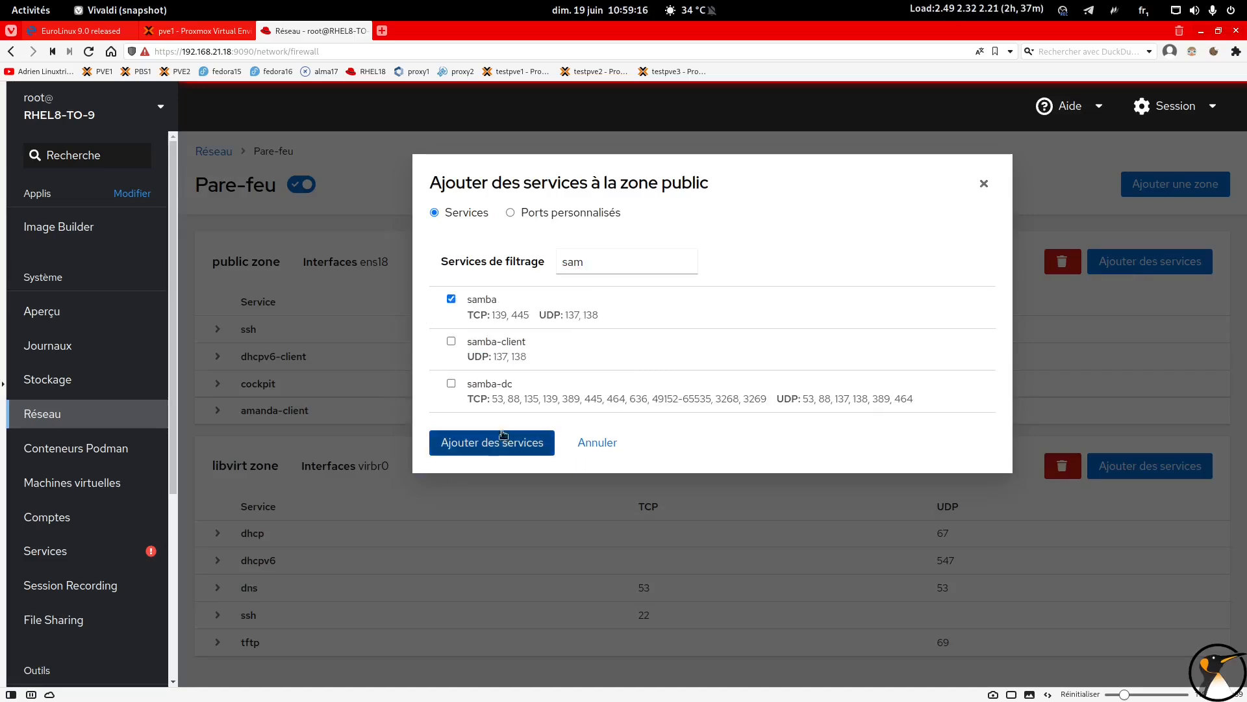
left_click(497, 448)
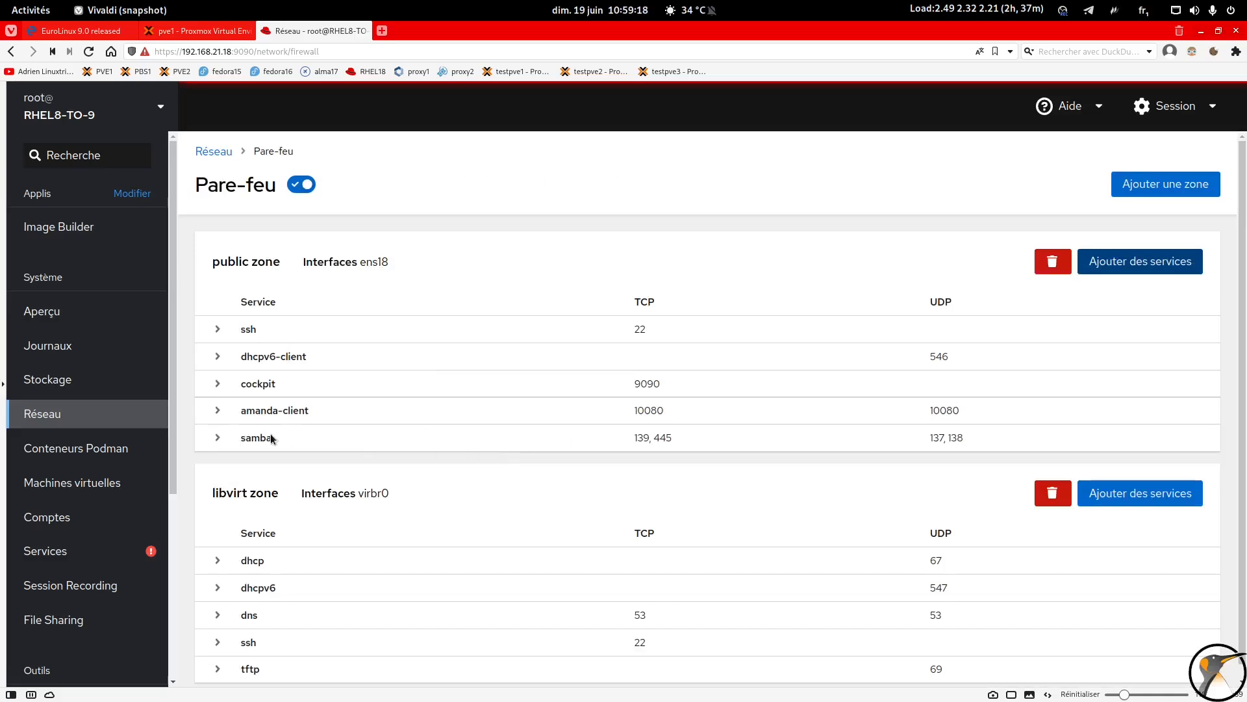
Remove the amanda-client service from the firewall's public zone
left_click(218, 410)
left_click(1186, 455)
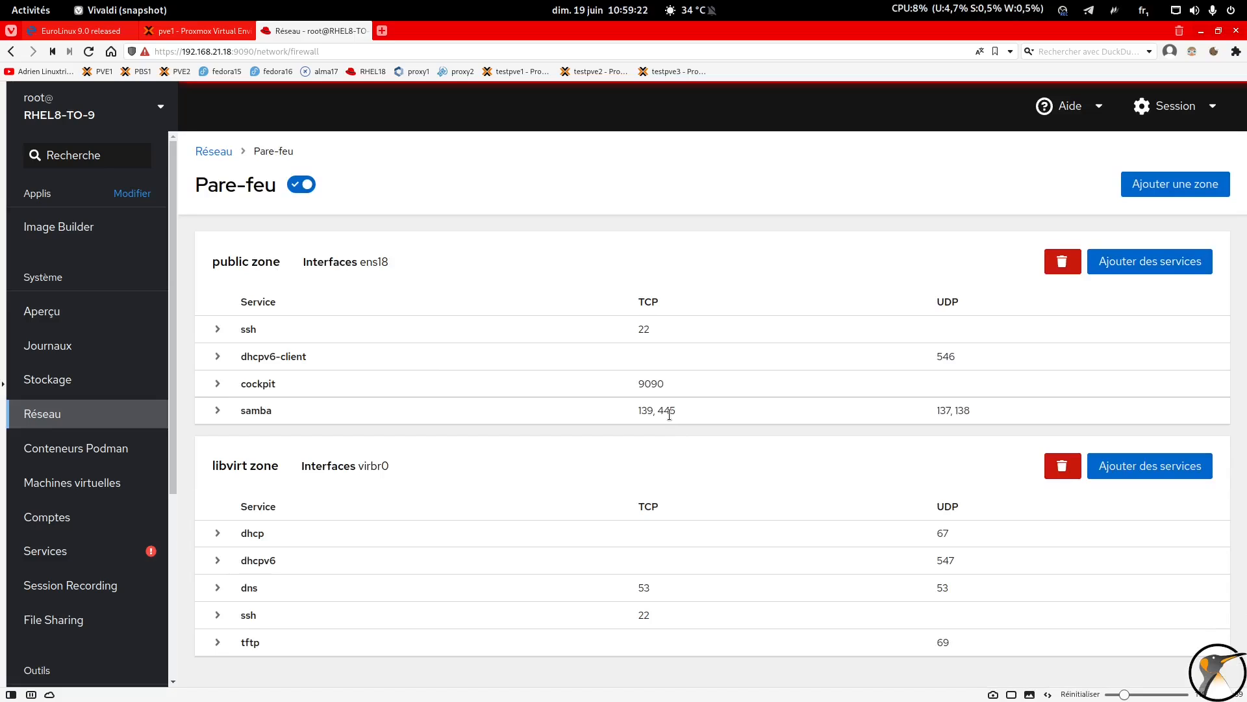
Examine the ens18 interface's details and IPv4 settings without changing them, and return to the network overview
left_click(213, 153)
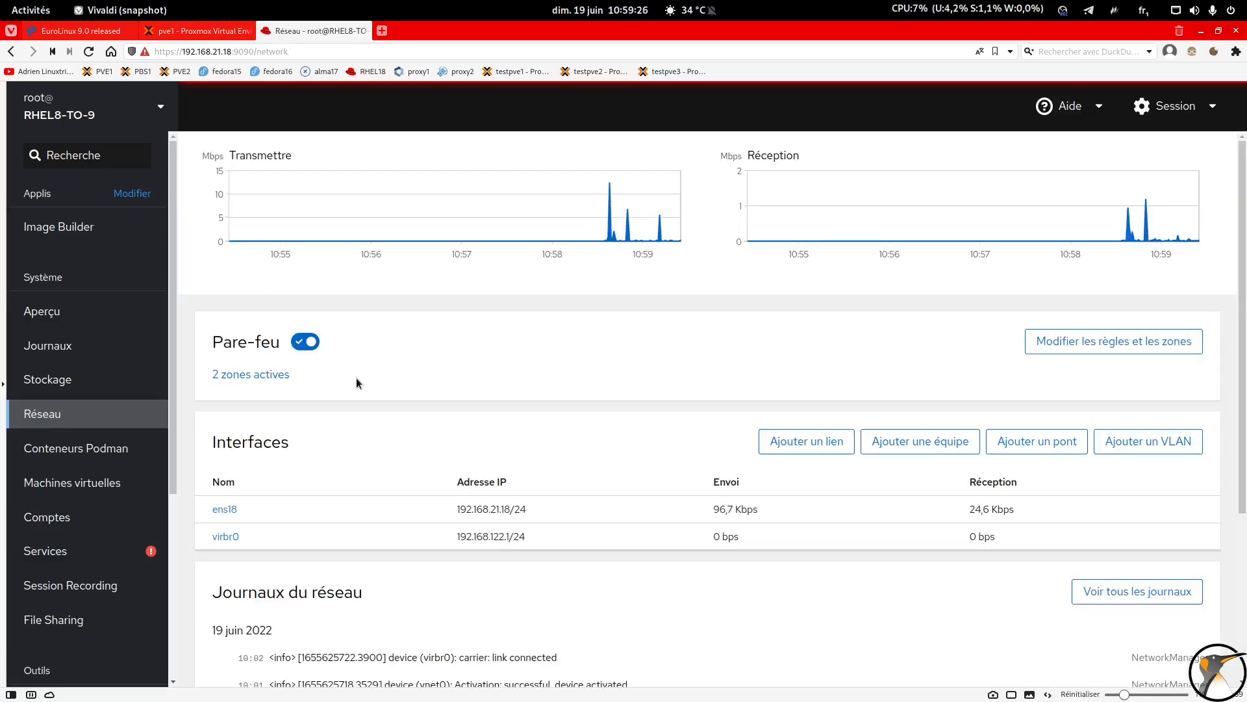
scroll(351, 383, "down", 2)
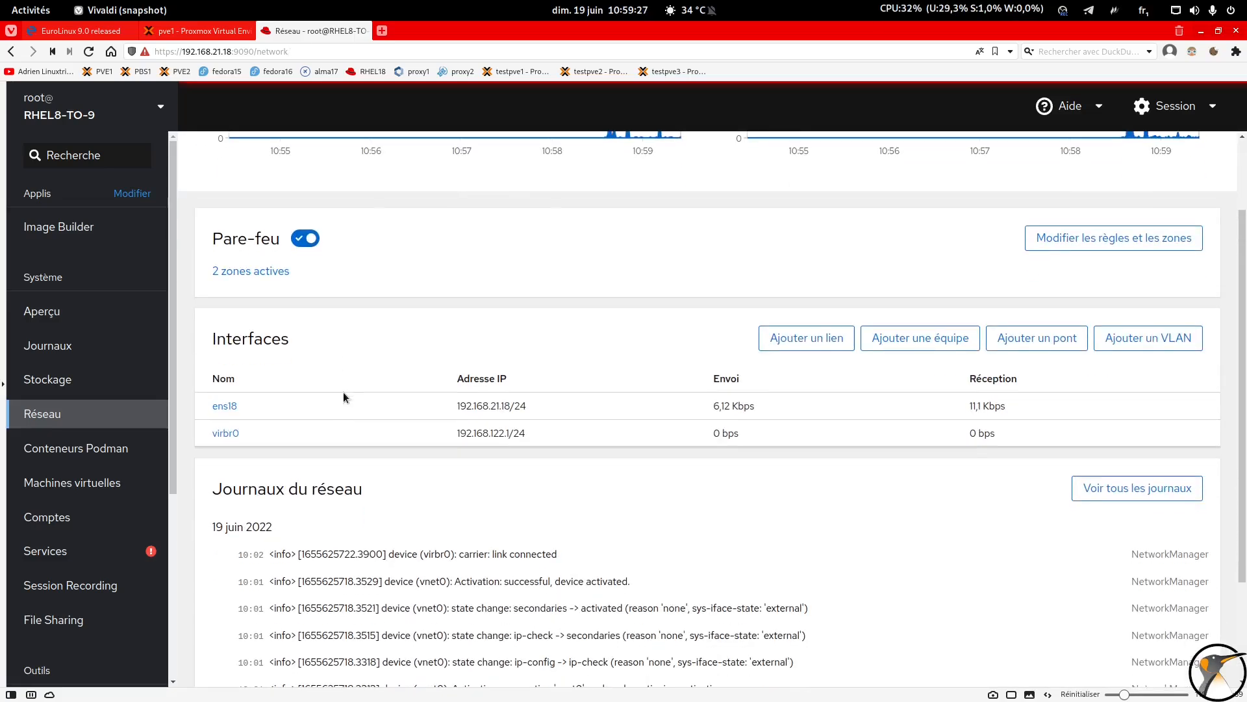
left_click(221, 407)
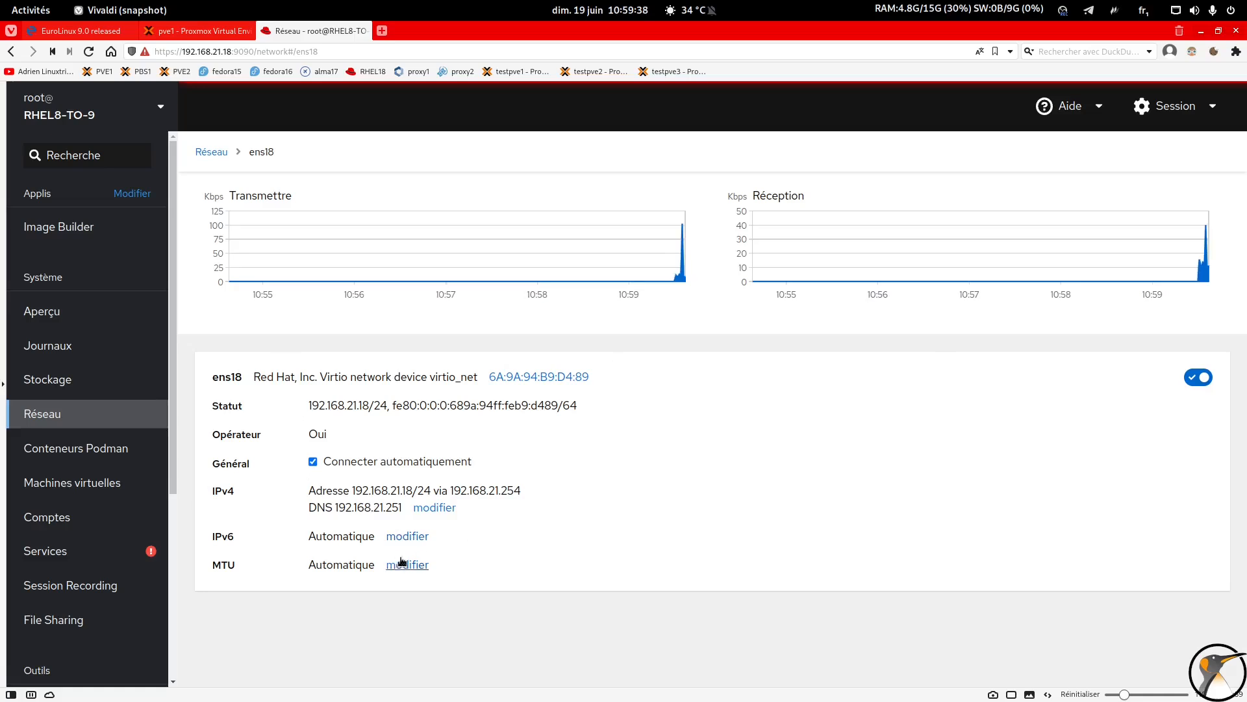
left_click(433, 510)
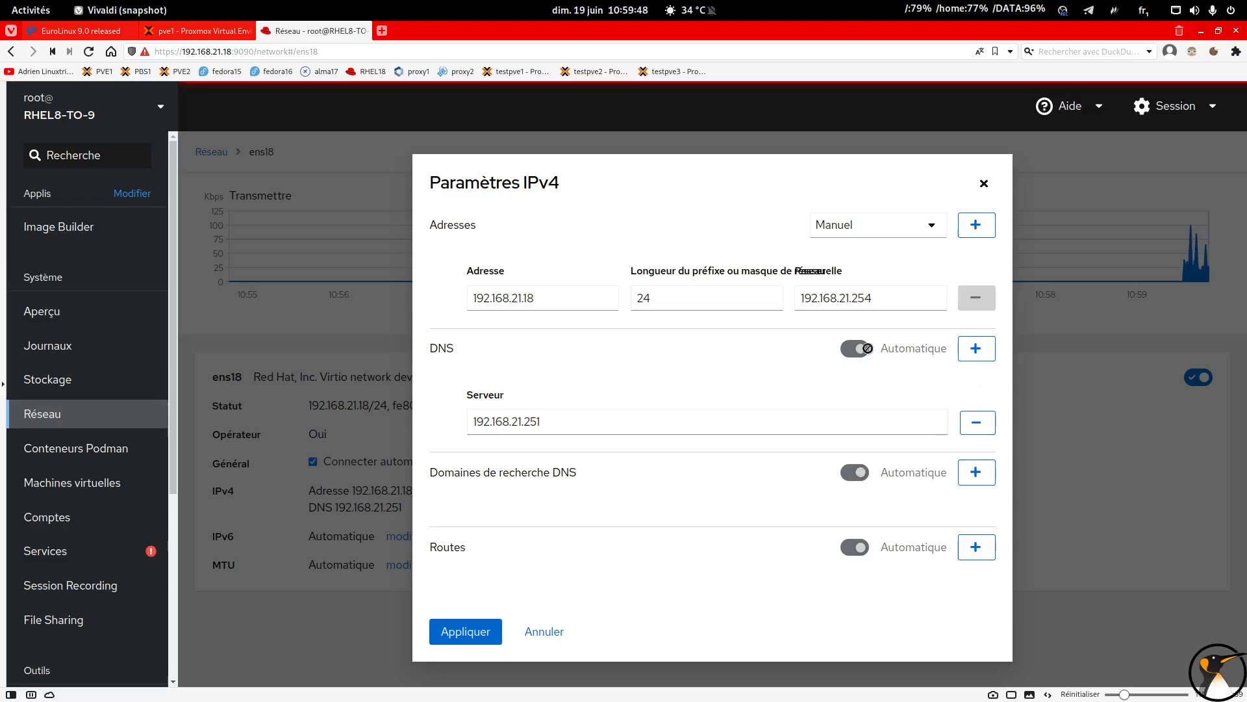
left_click(532, 630)
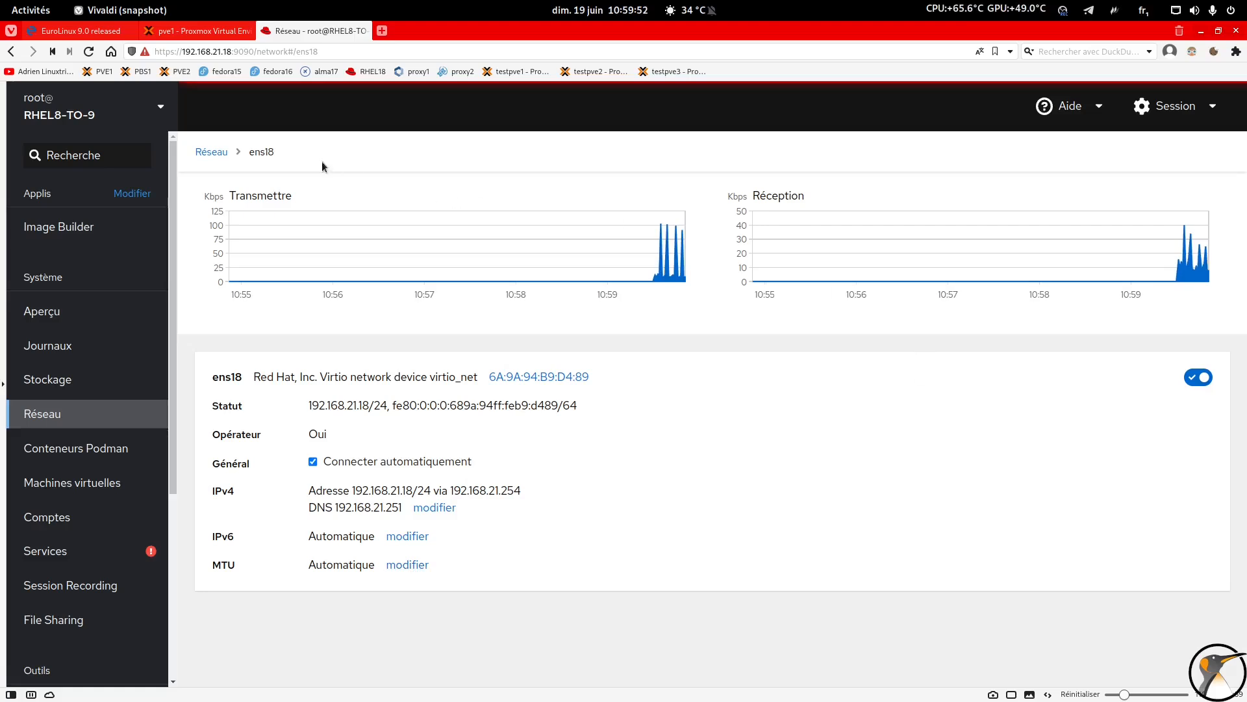
left_click(211, 152)
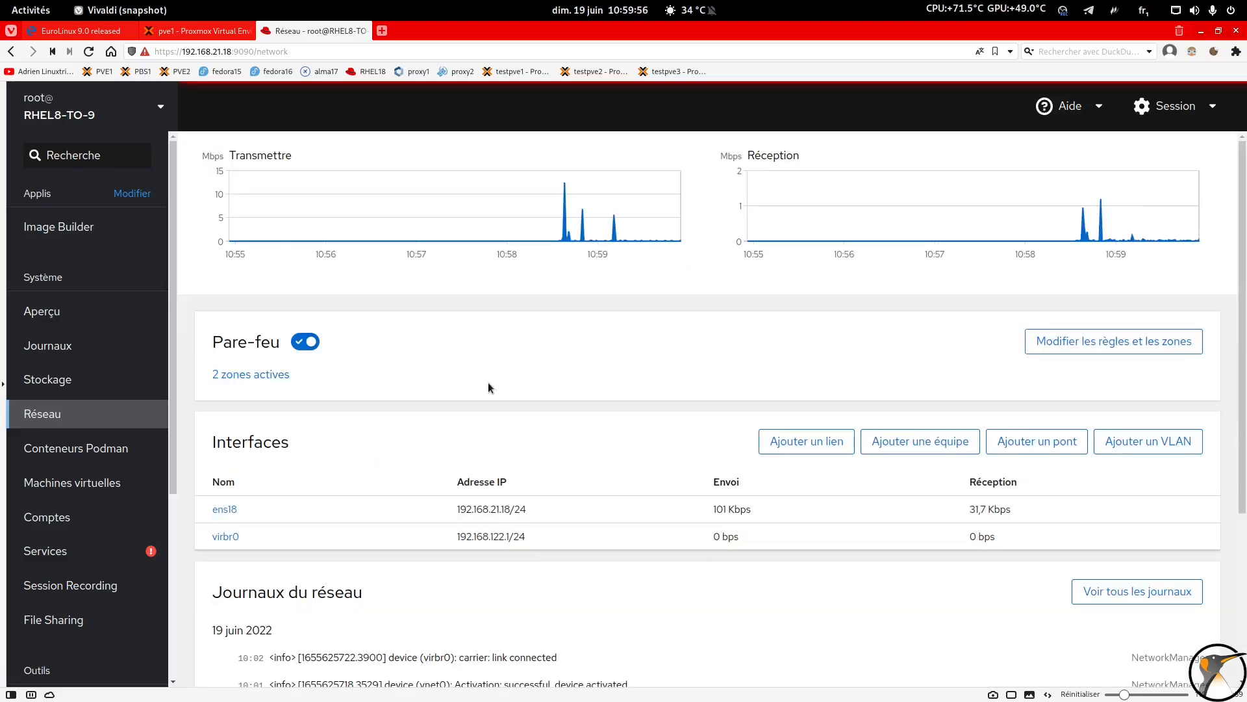
Review the network interfaces and the network logs on the network overview
scroll(488, 381, "down", 4)
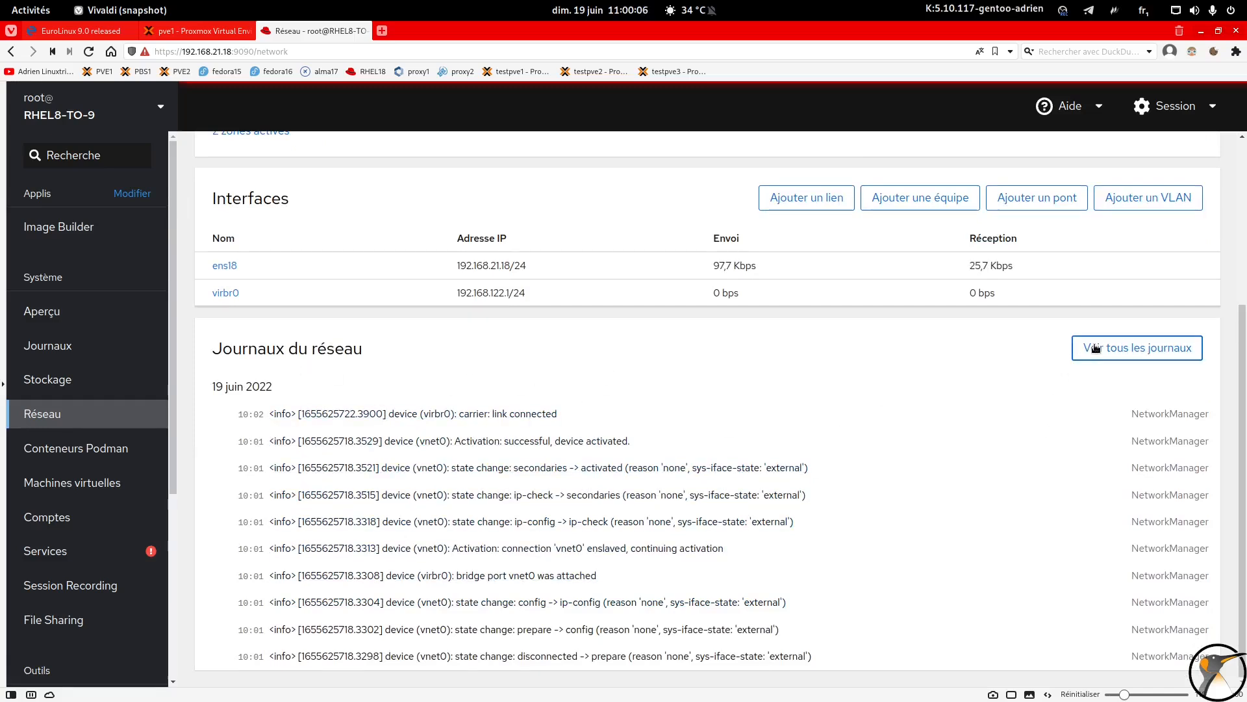
scroll(1081, 391, "up", 3)
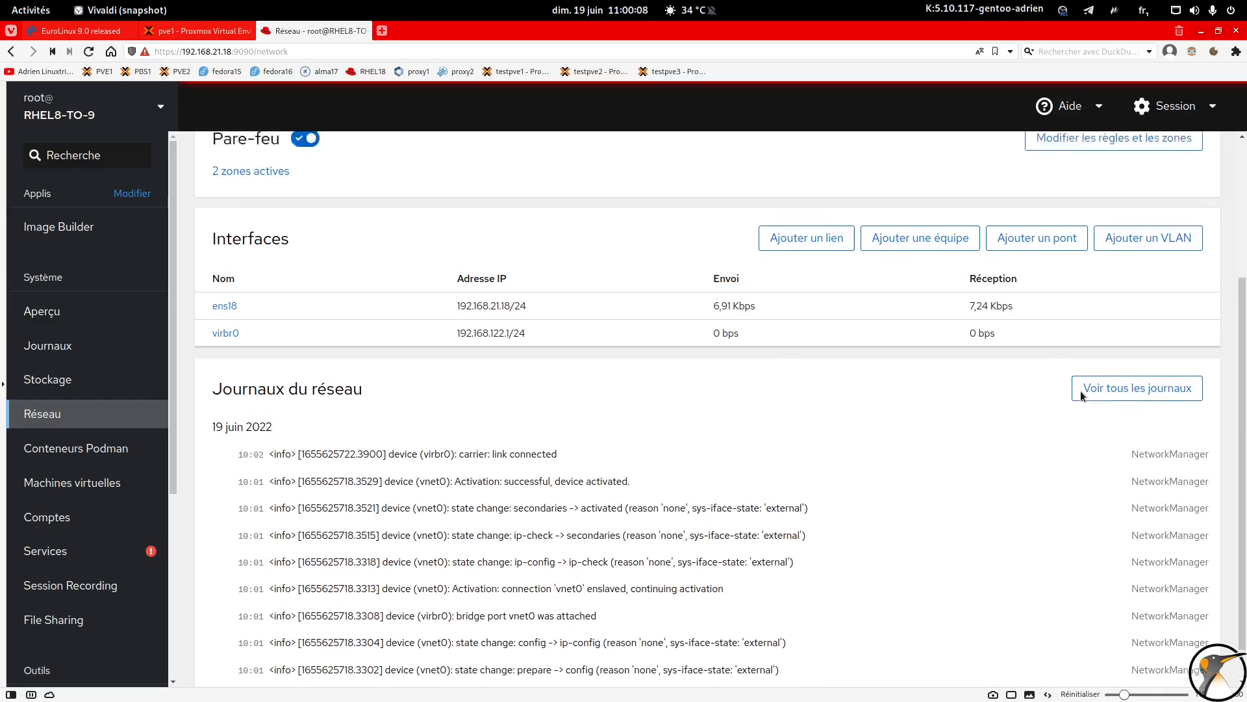
scroll(1060, 450, "up", 1)
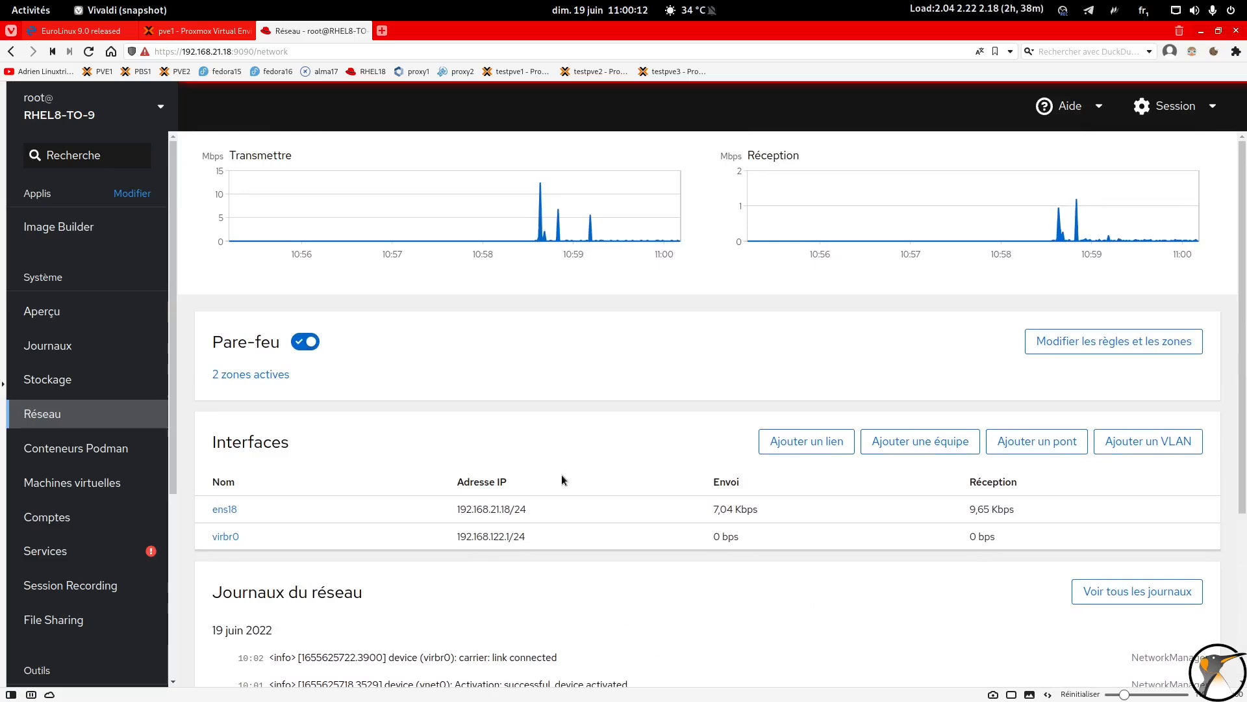
In the Podman containers section, search the docker.io registry for httpd and download the docker.io/library/httpd image
left_click(125, 450)
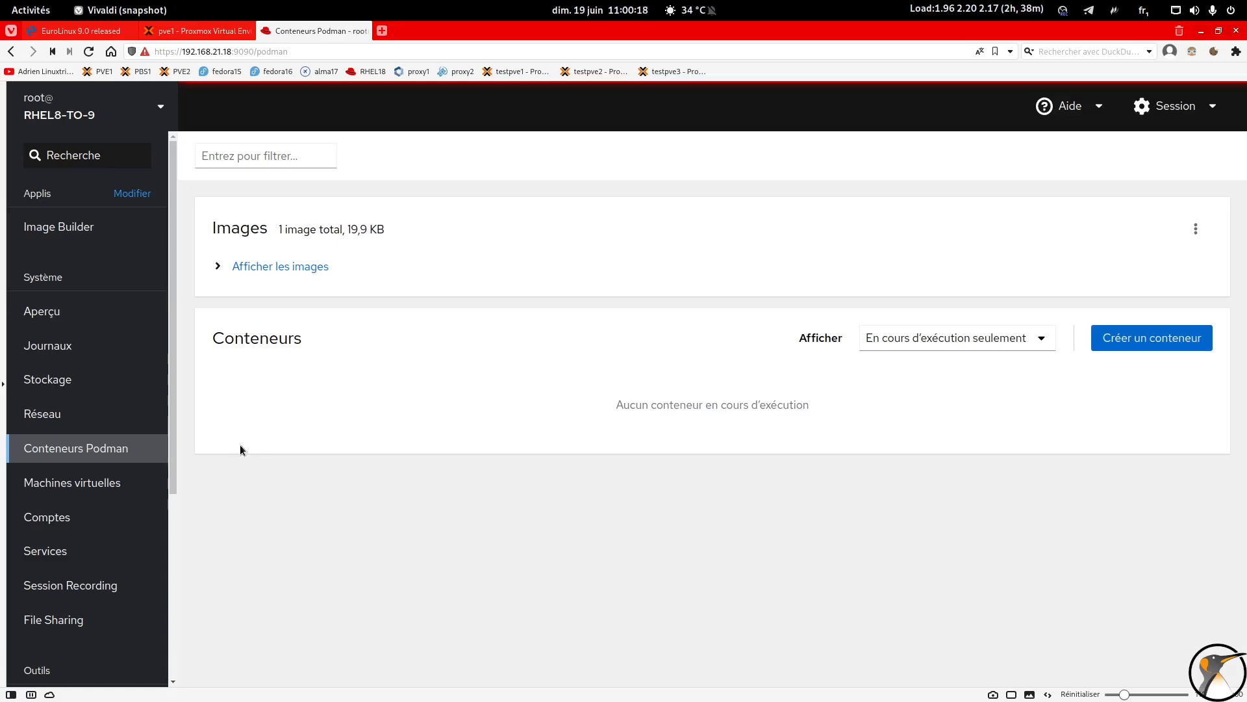
left_click(300, 268)
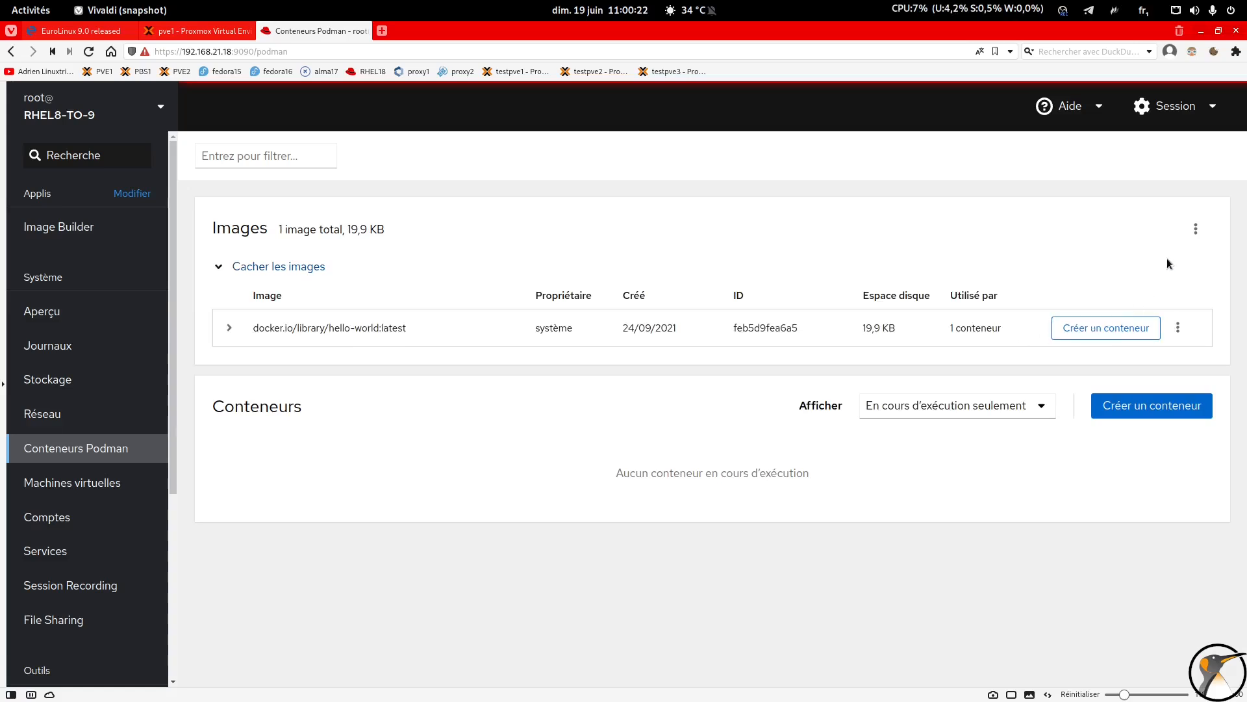
left_click(1195, 233)
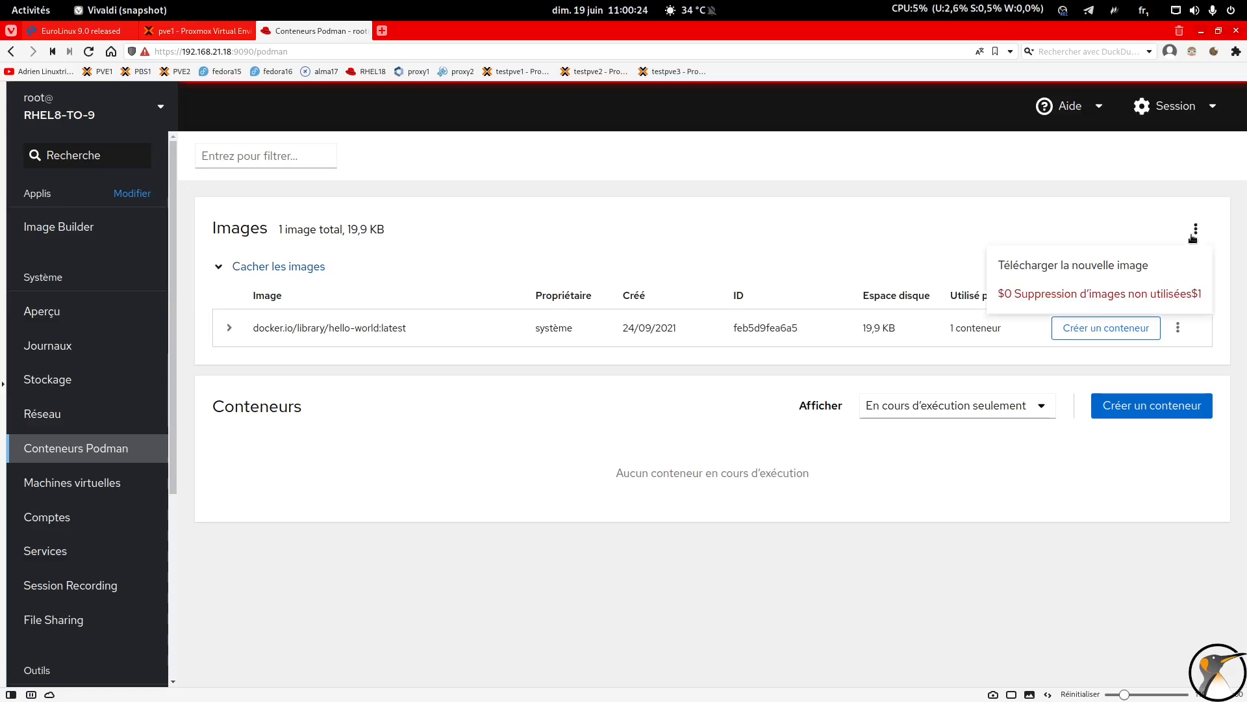
left_click(1145, 265)
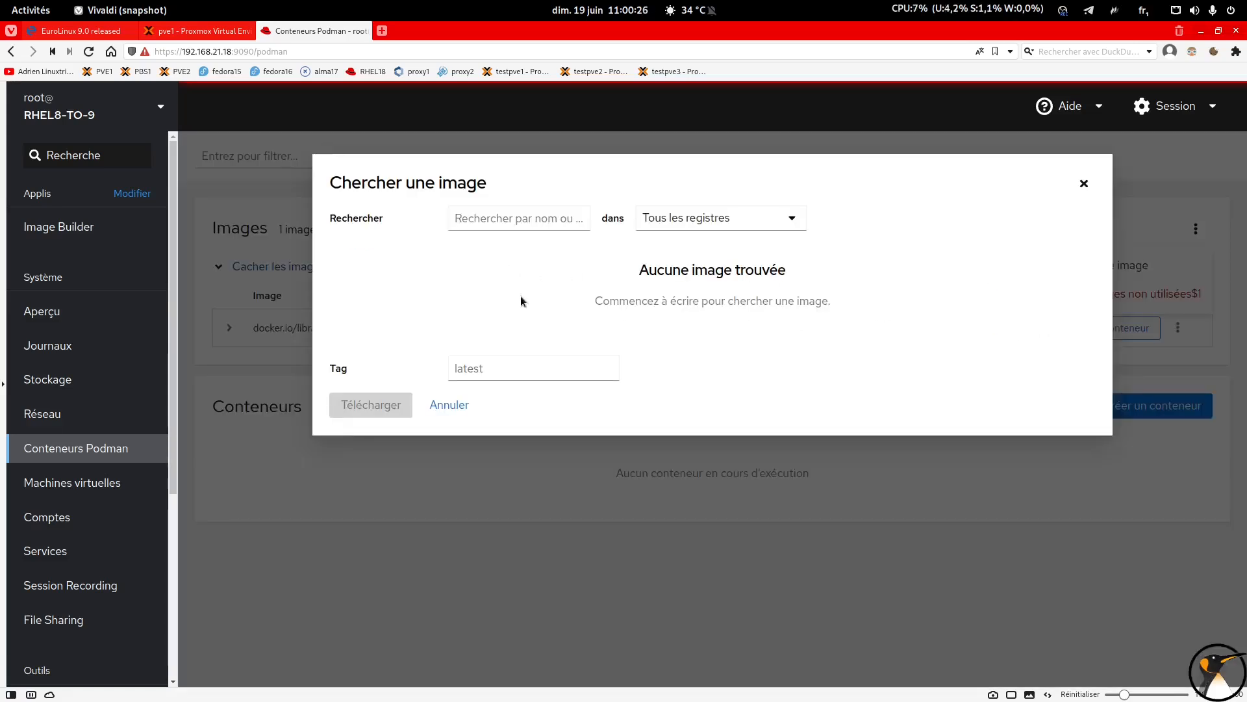
left_click(715, 219)
left_click(680, 314)
left_click(521, 224)
type("httpd")
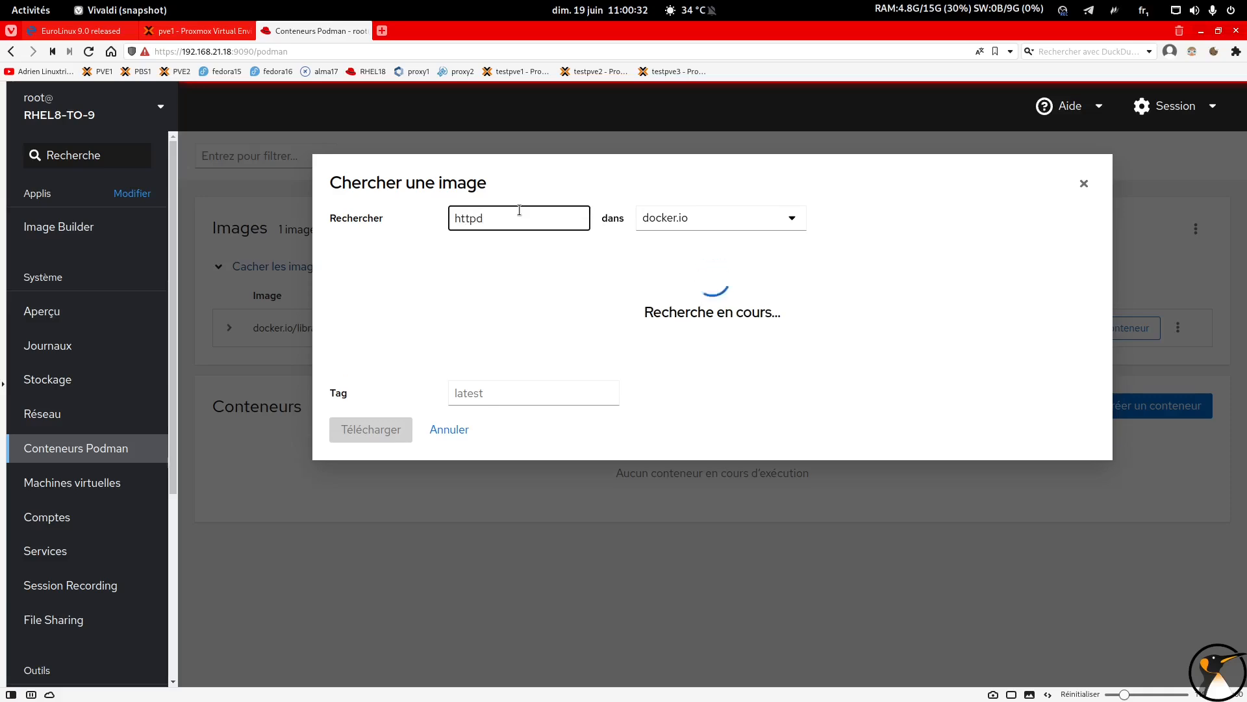
left_click(842, 263)
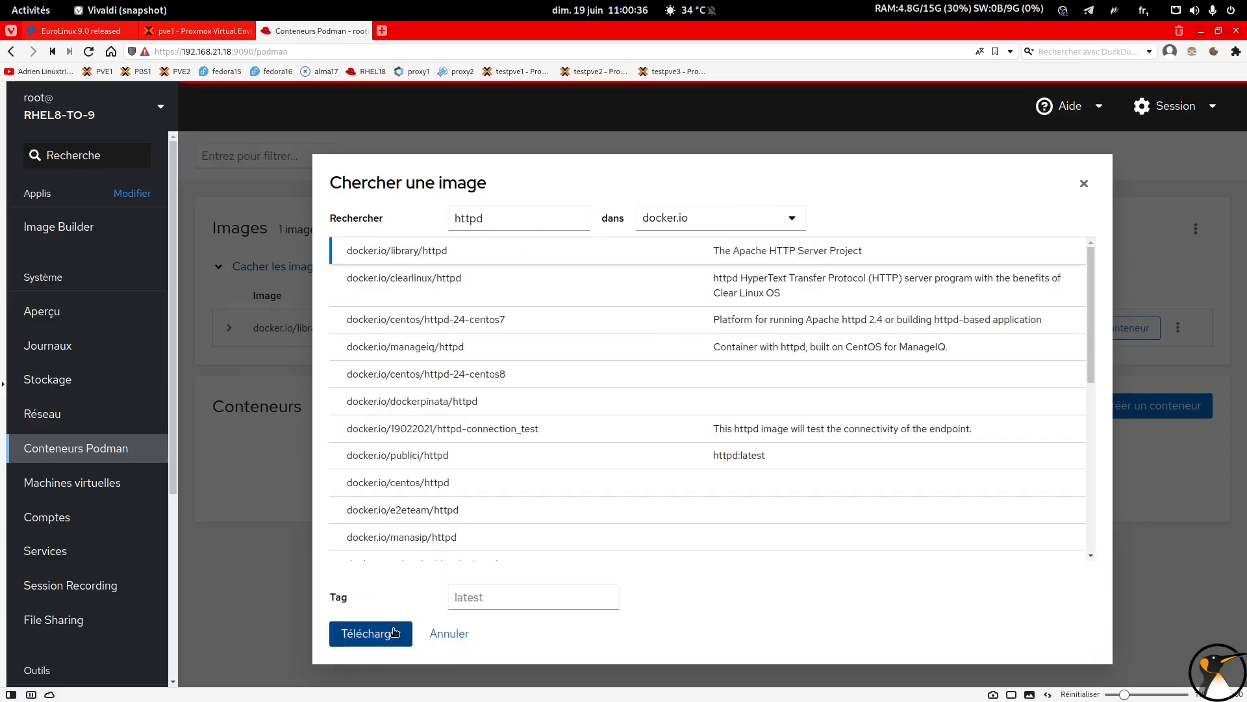
left_click(394, 632)
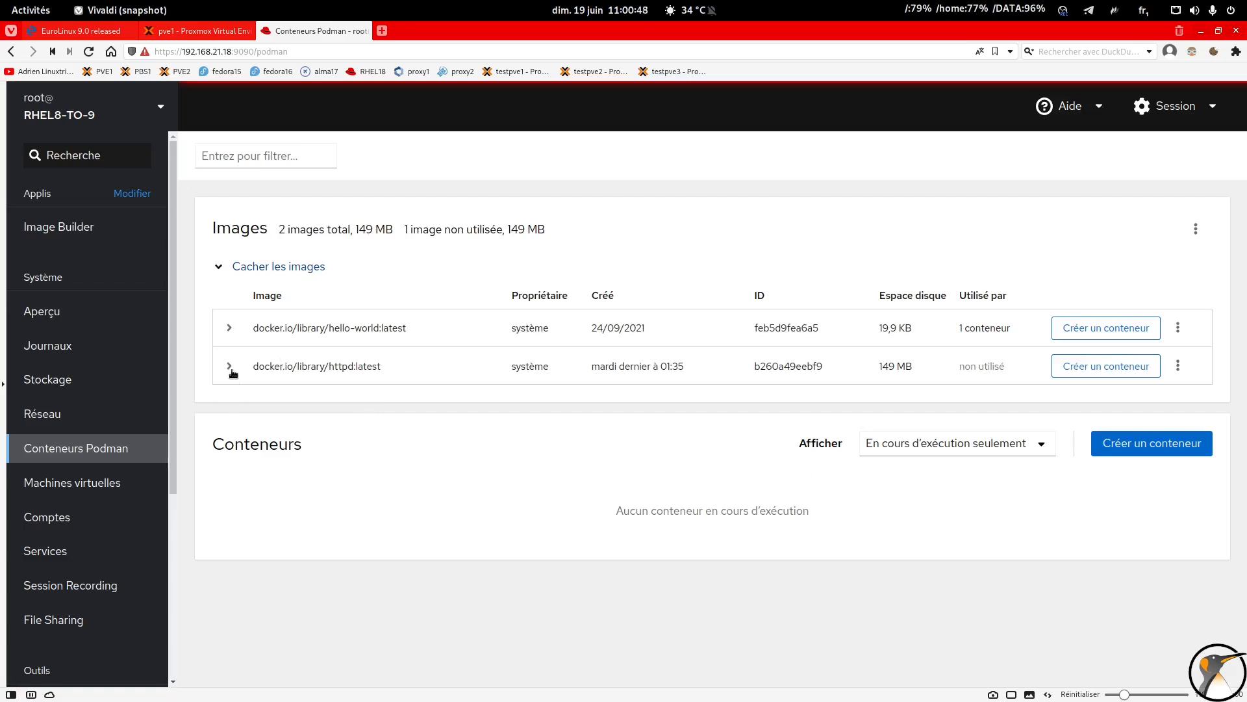
Create a container named httpdtest from the httpd image with the restart policy set to Toujours
left_click(1115, 366)
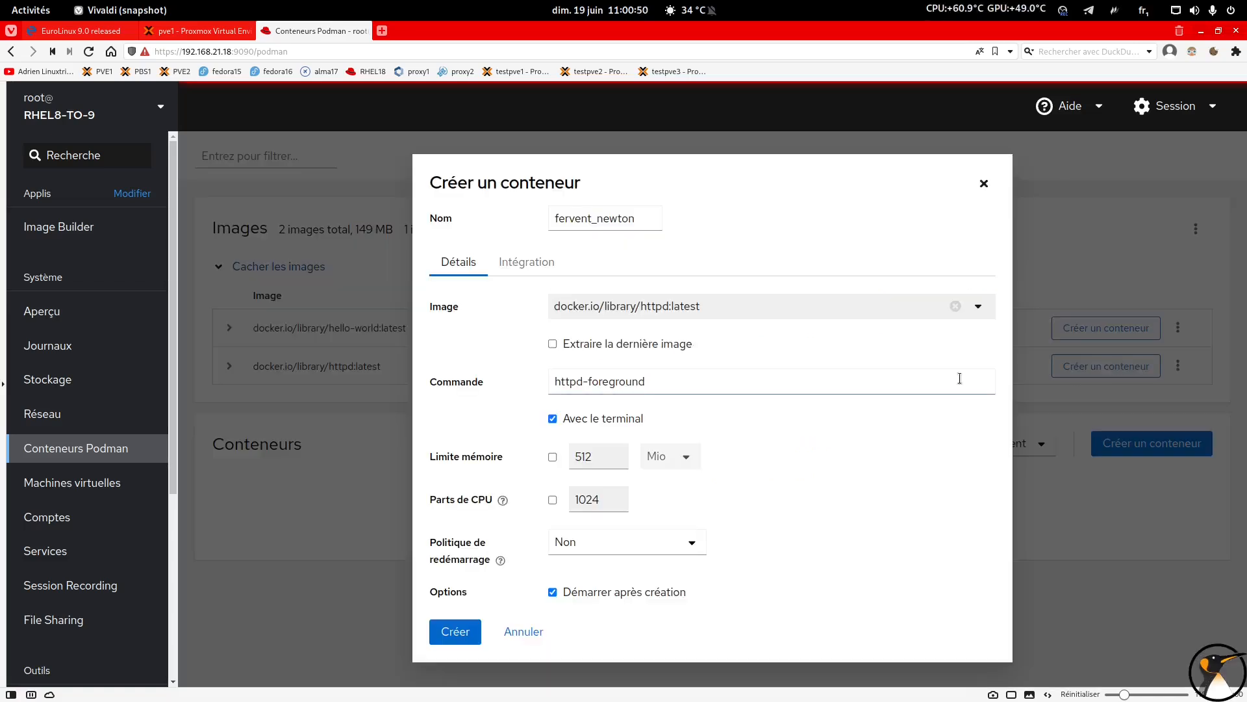
left_click(646, 218)
key("ctrl+a")
type("h")
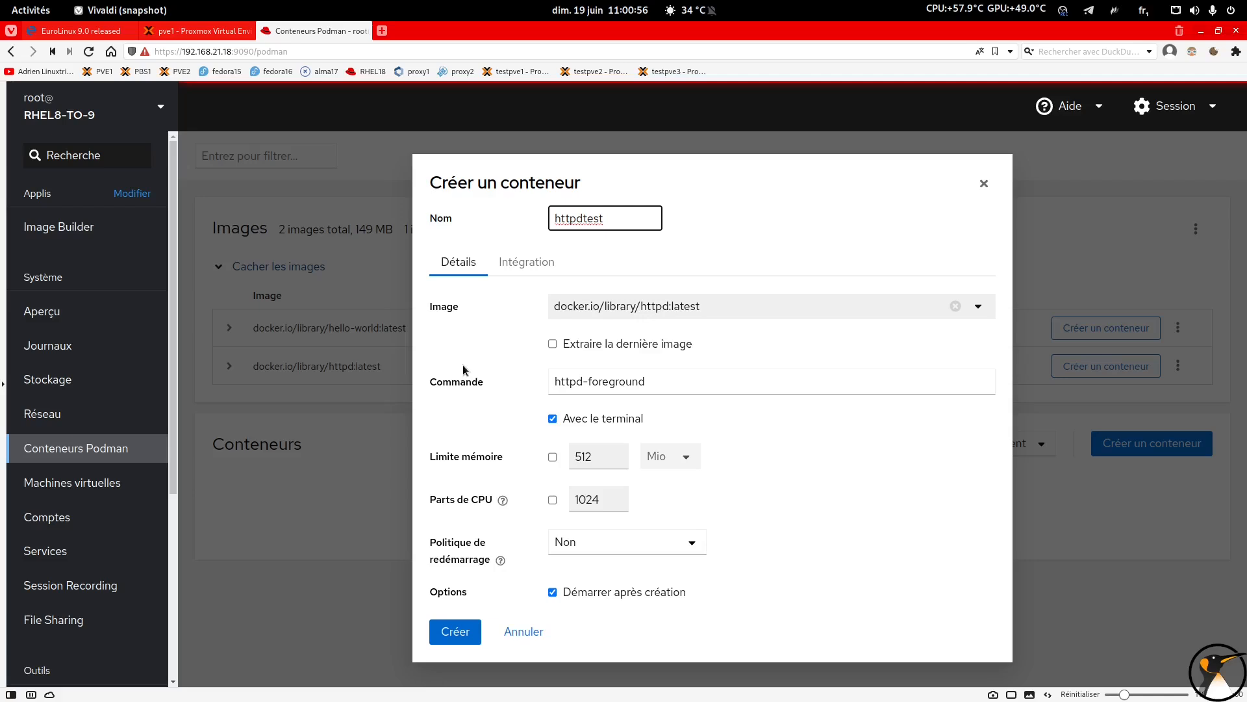
left_click(625, 542)
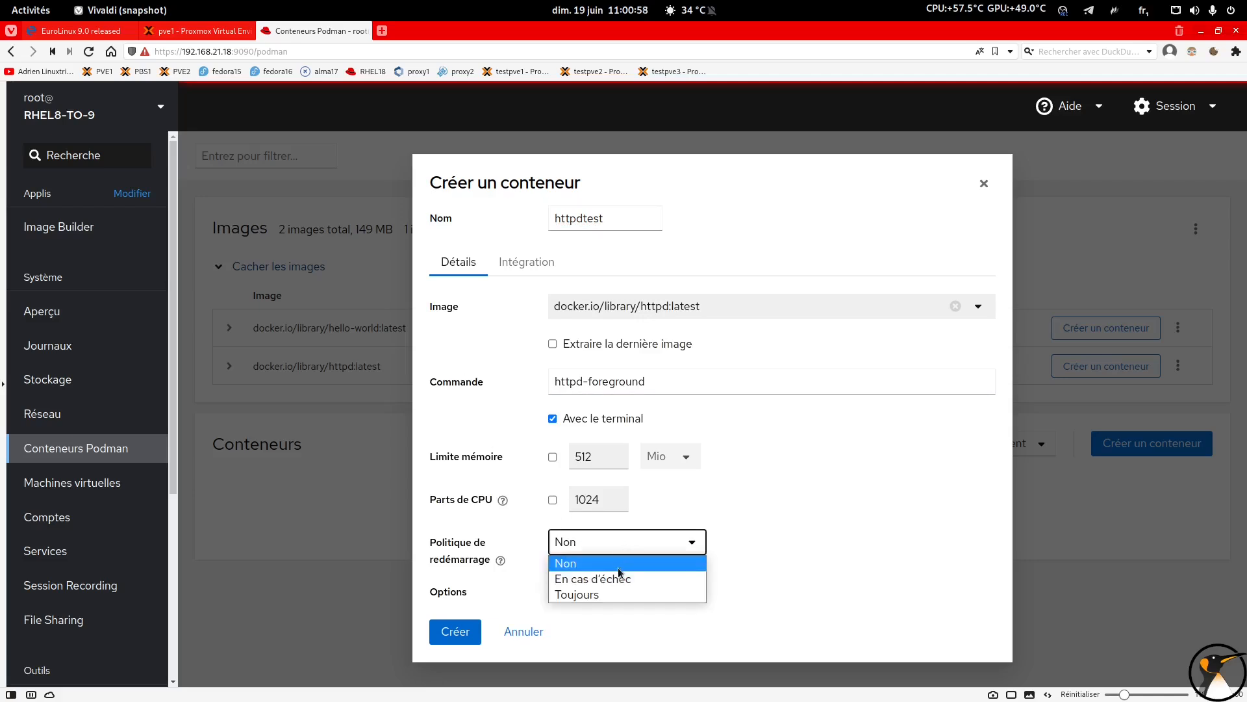
left_click(616, 592)
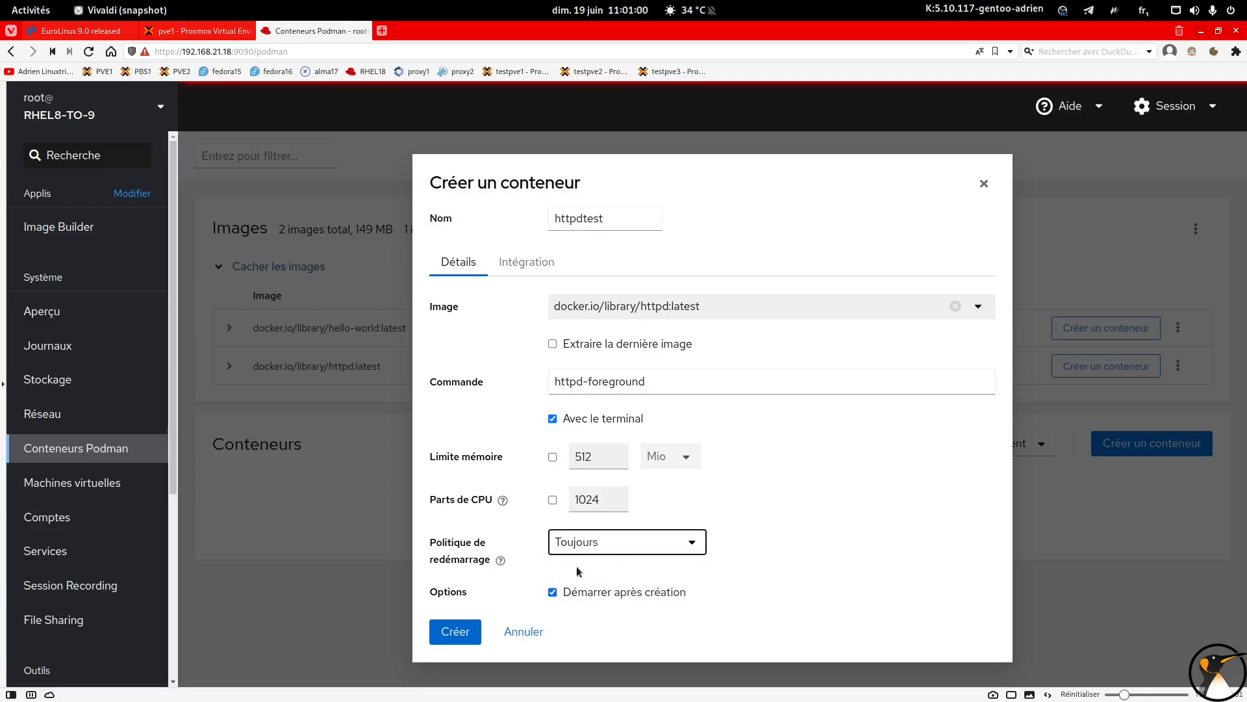
left_click(532, 274)
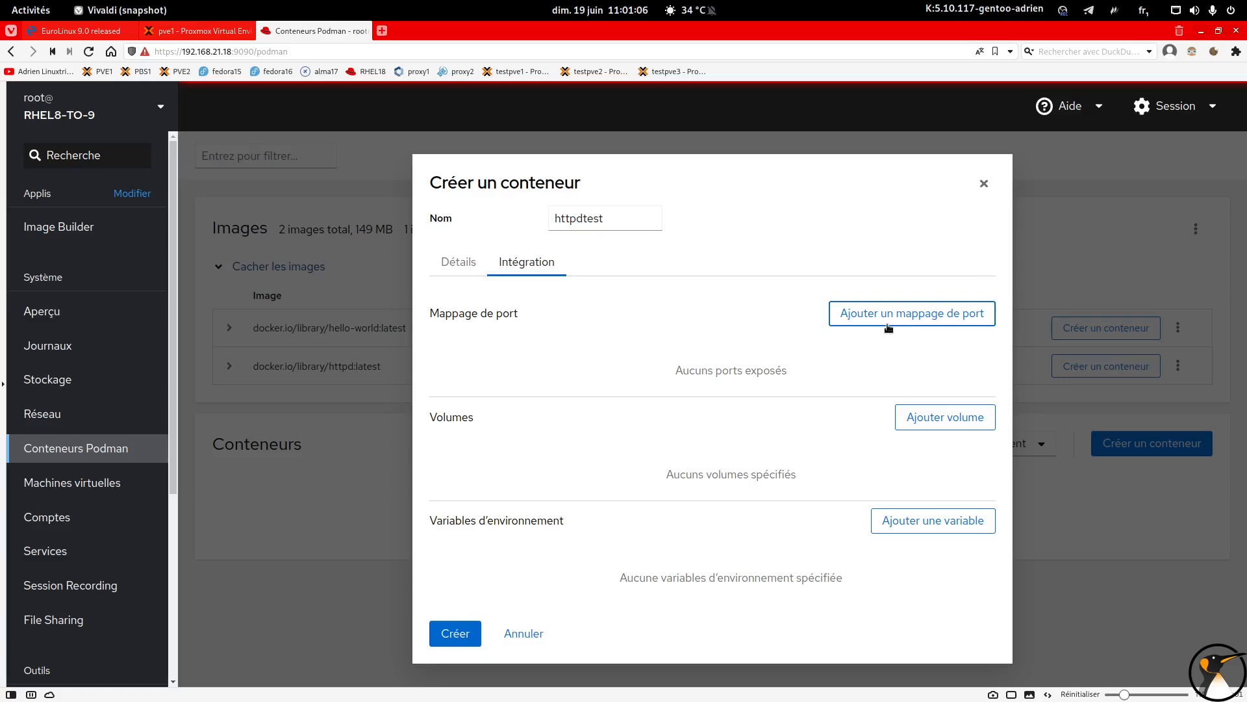
left_click(442, 264)
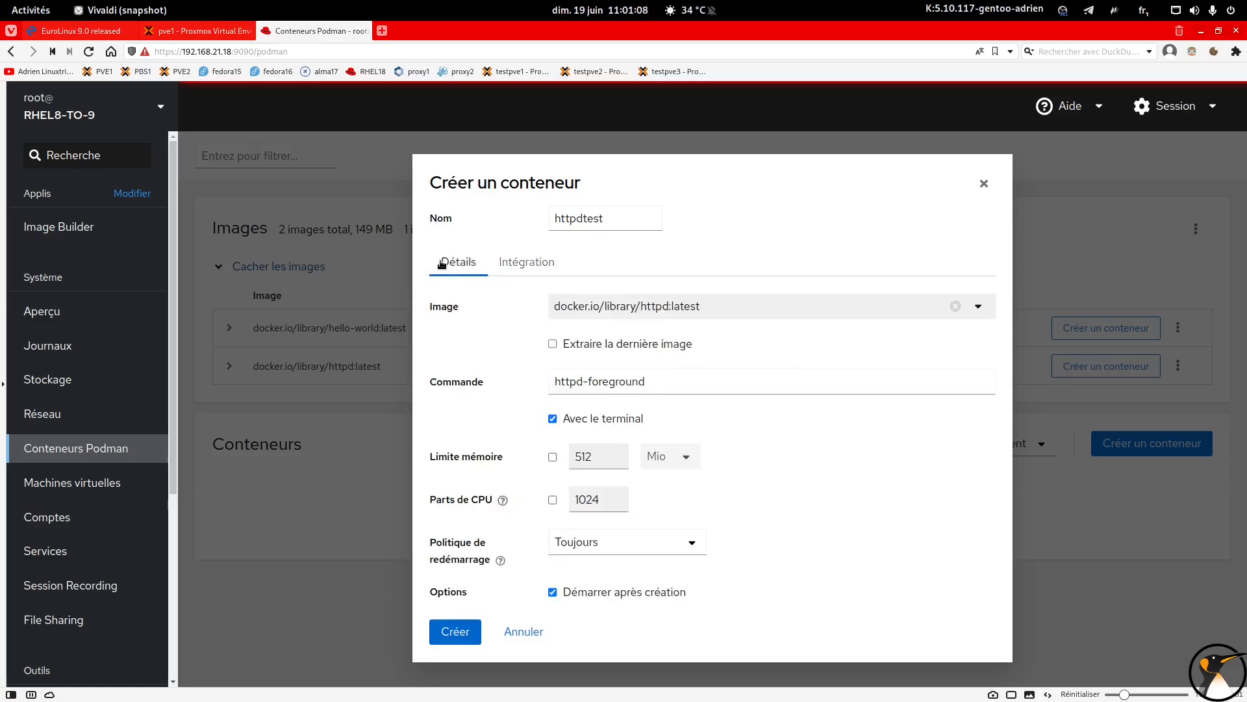
left_click(455, 633)
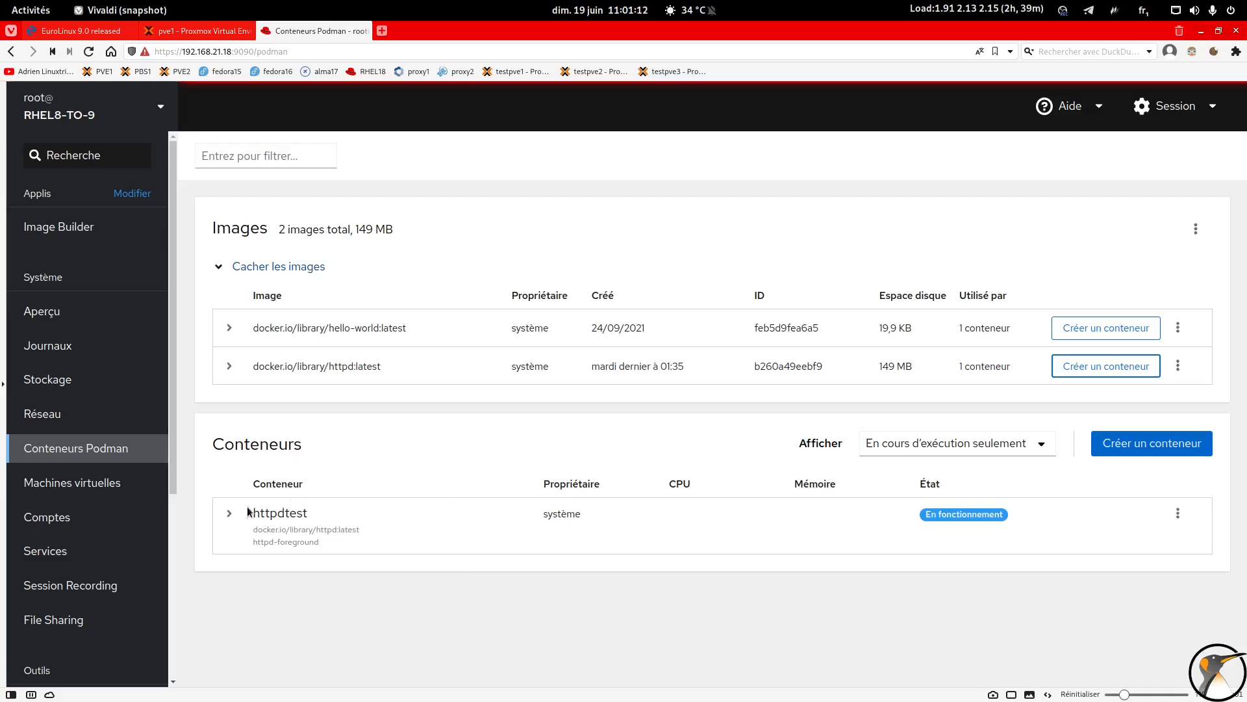
Examine the httpdtest container's details and its available actions without running any of them
left_click(229, 515)
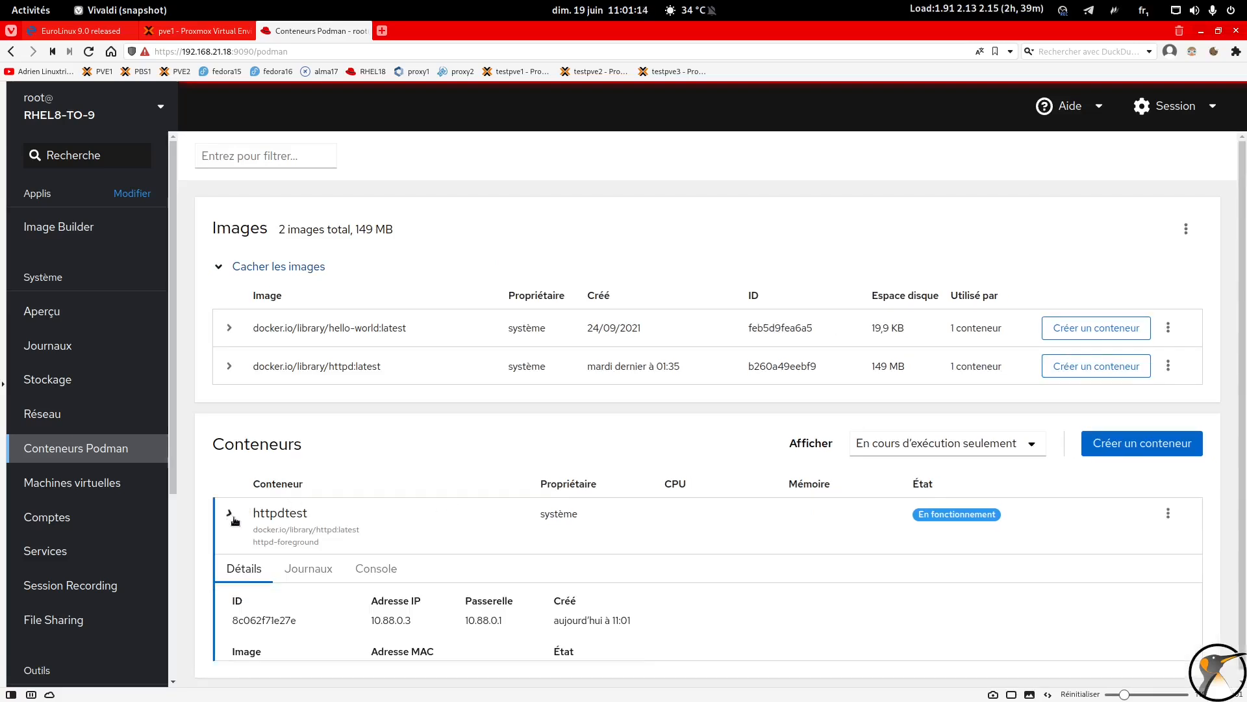
scroll(325, 450, "down", 2)
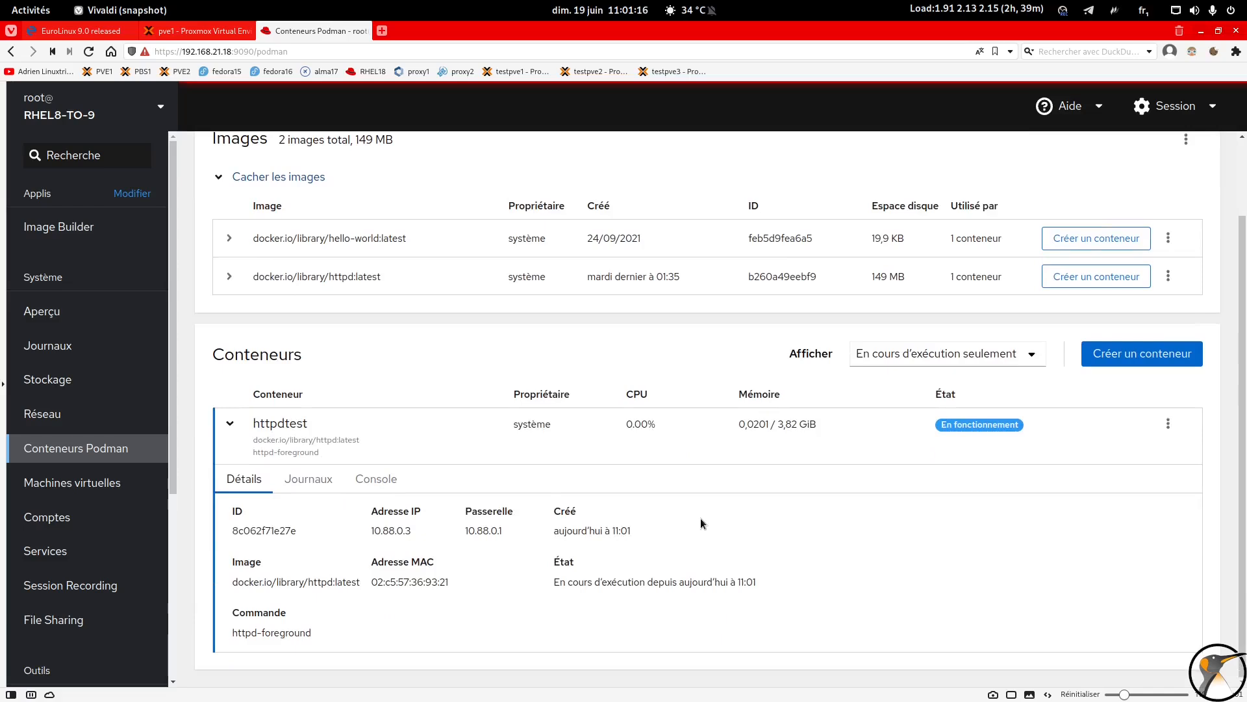
left_click(1169, 424)
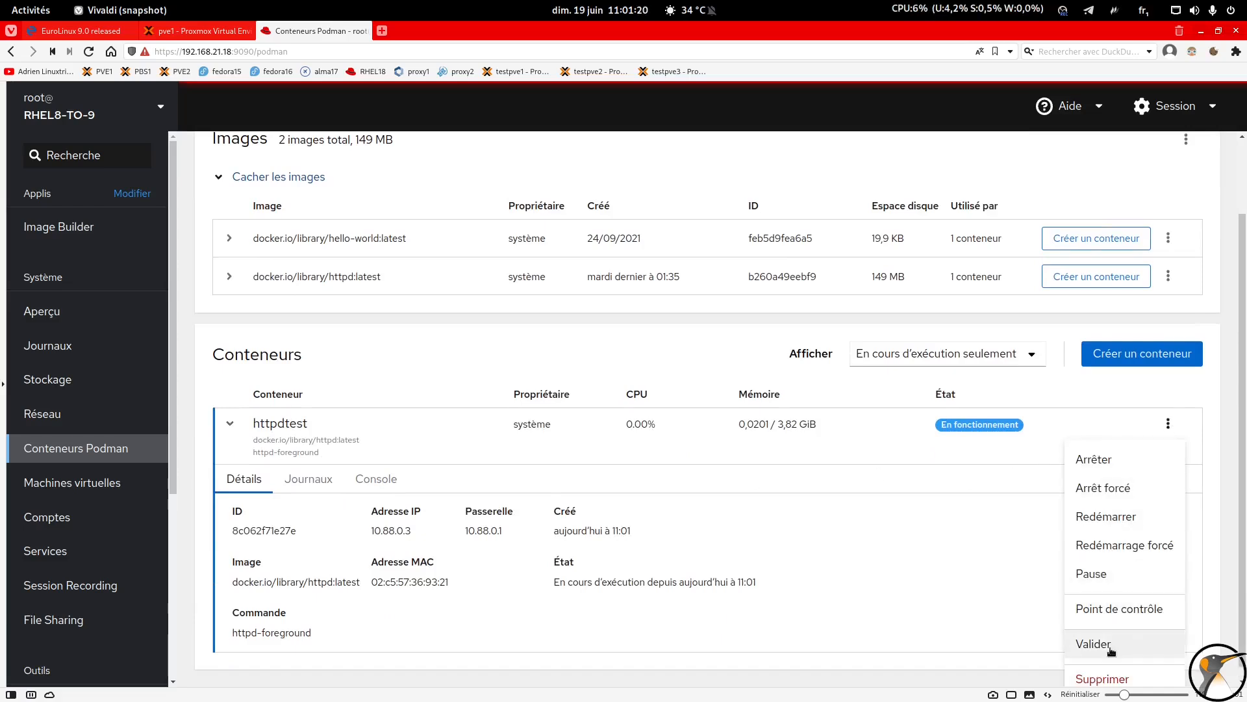
scroll(833, 510, "down", 1)
scroll(228, 356, "up", 3)
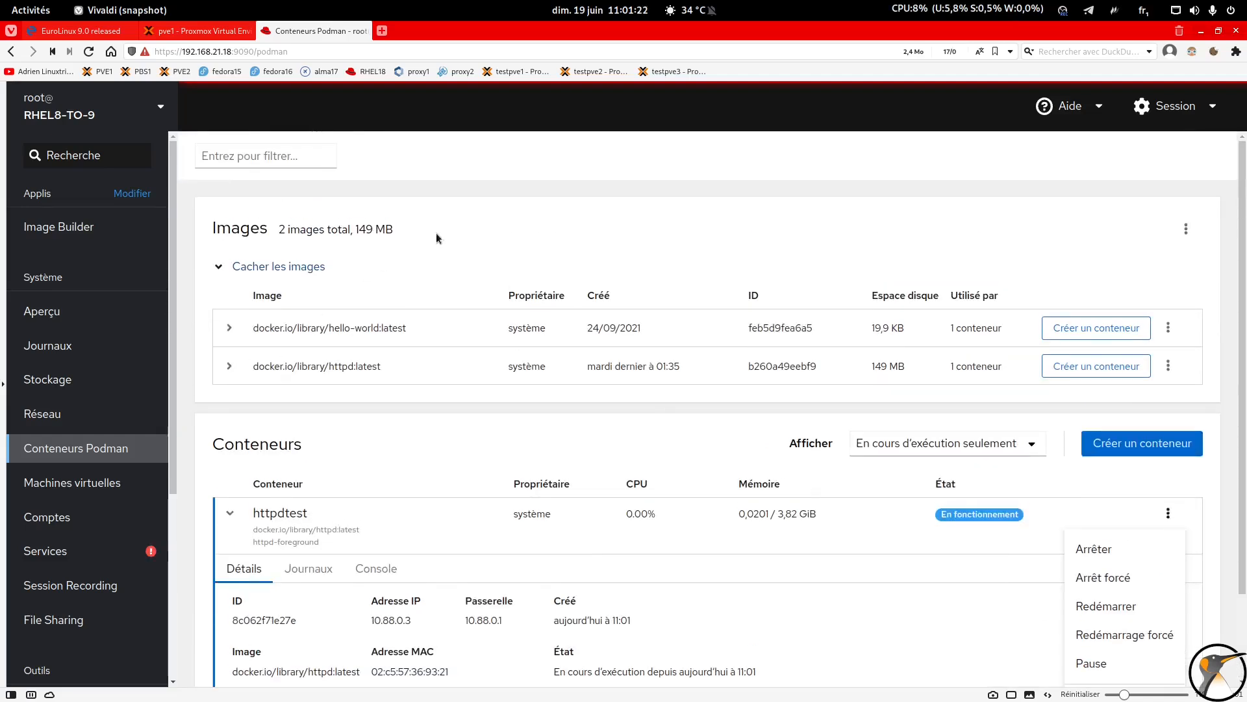
left_click(467, 230)
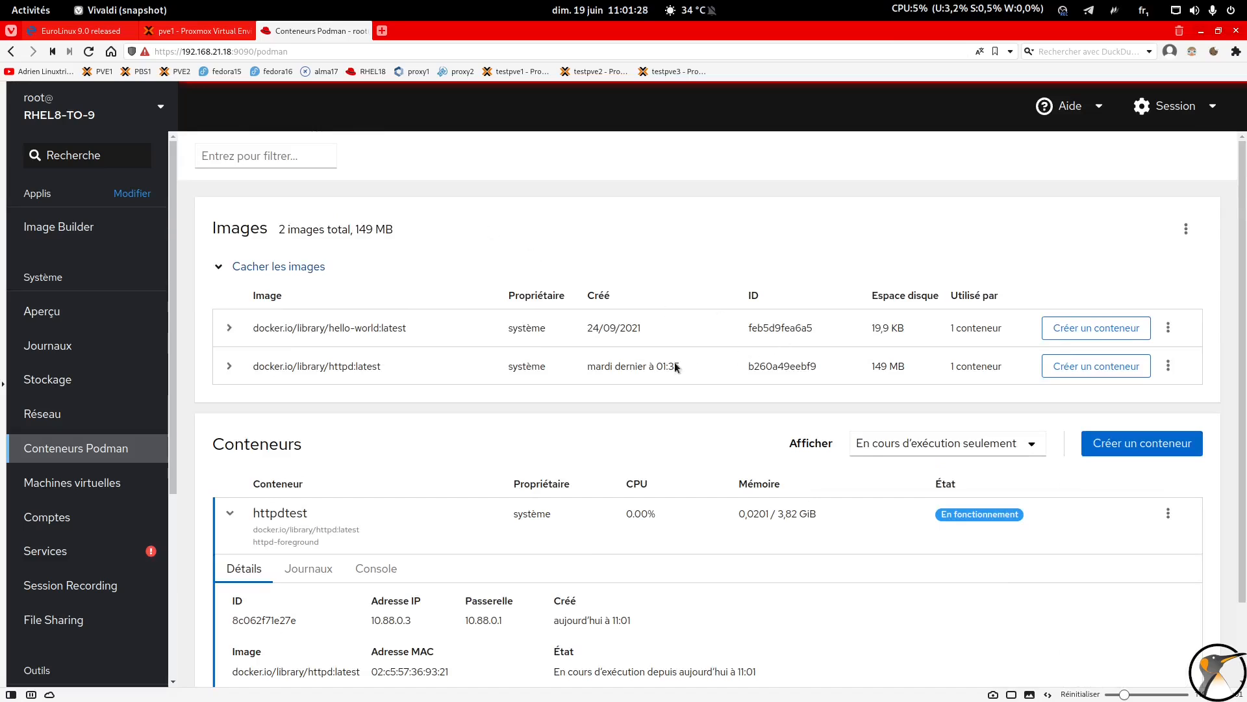
Set up a new virtual machine named FEDO, with installation type Télécharger un OS and operating system Fedora 33
left_click(115, 484)
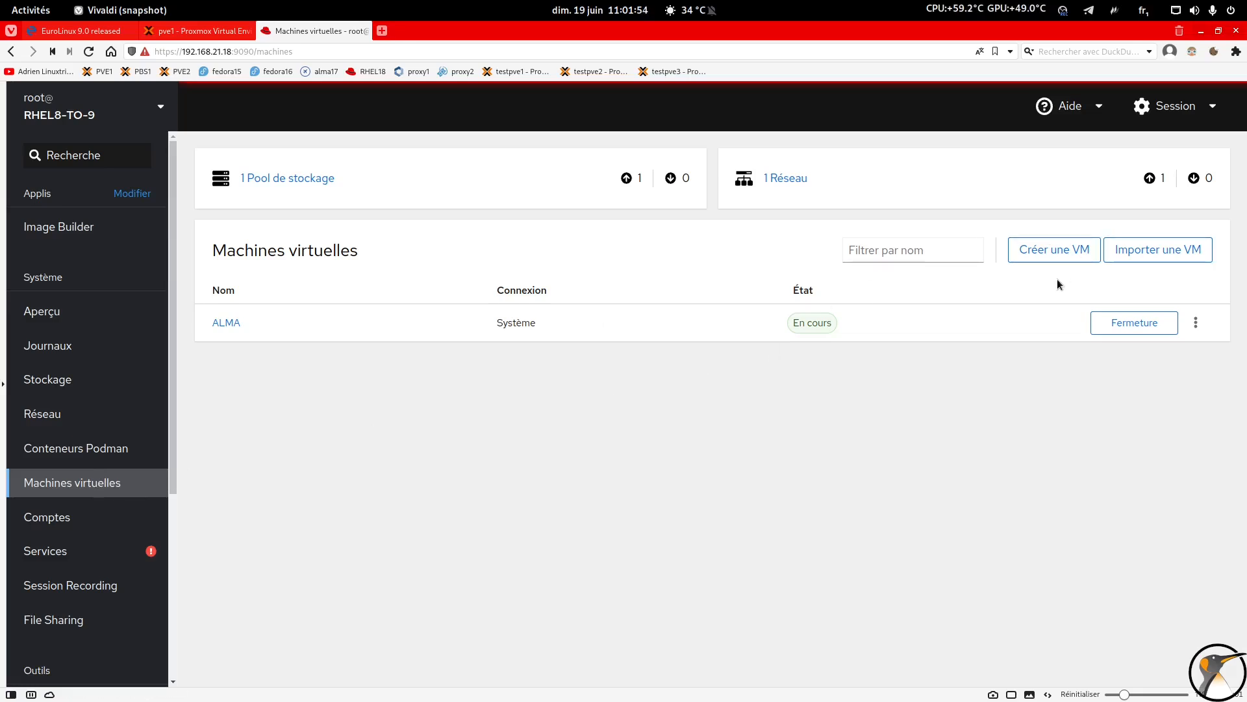
left_click(1066, 252)
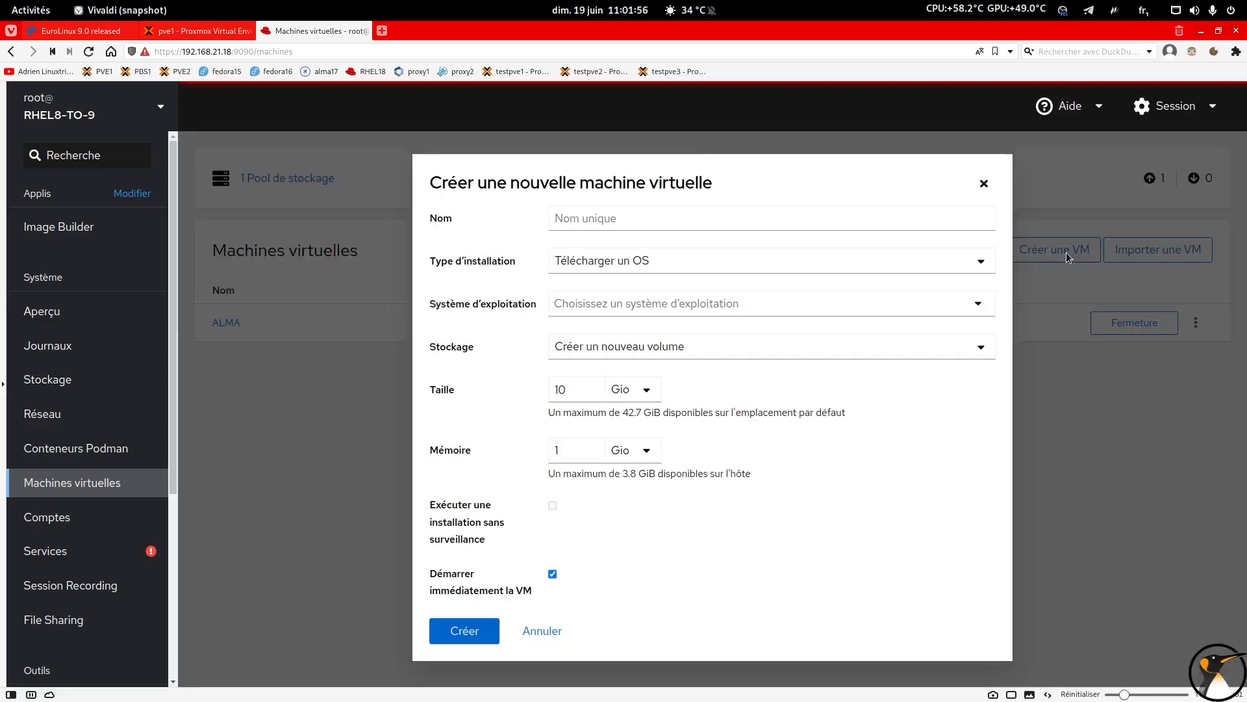
left_click(592, 213)
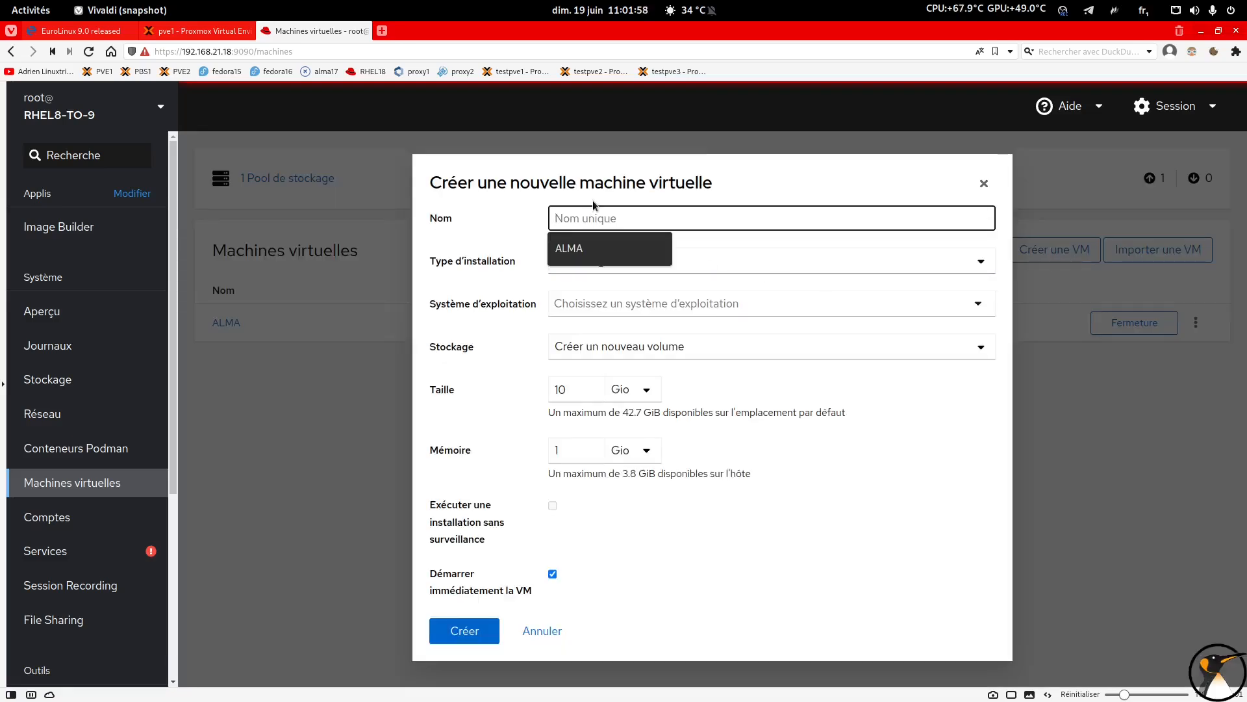
type("FEDO")
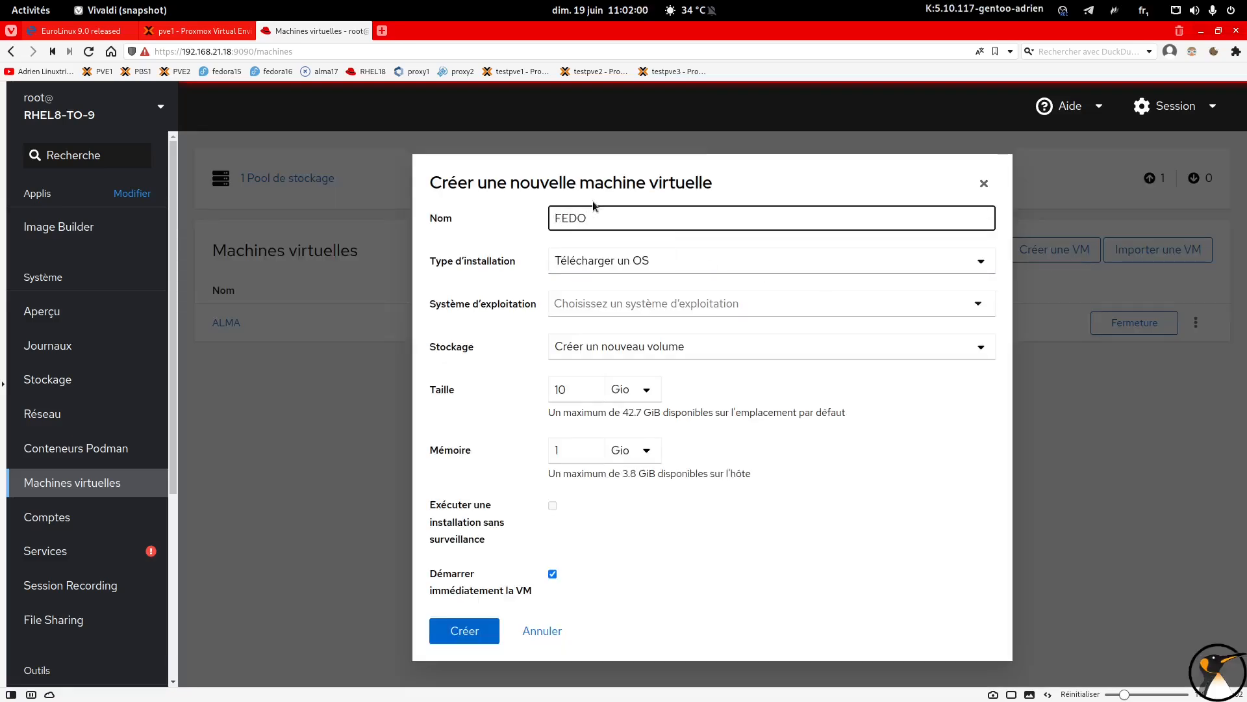
left_click(644, 263)
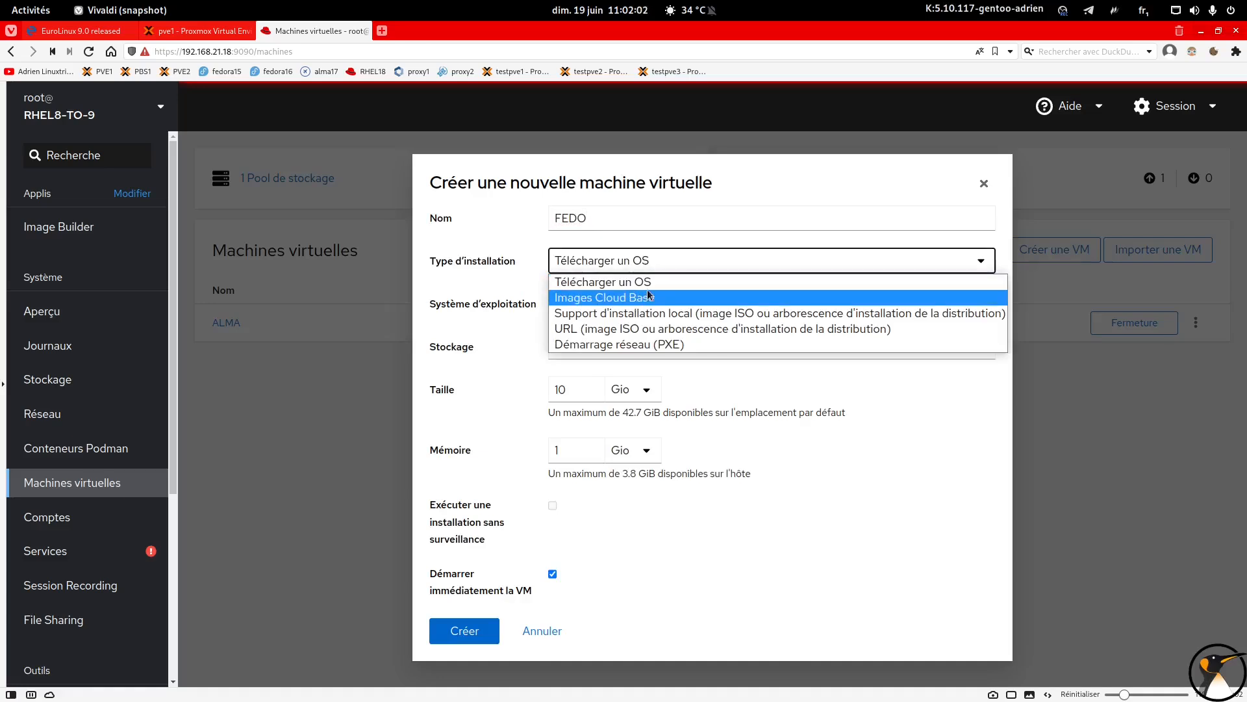
left_click(653, 283)
left_click(635, 303)
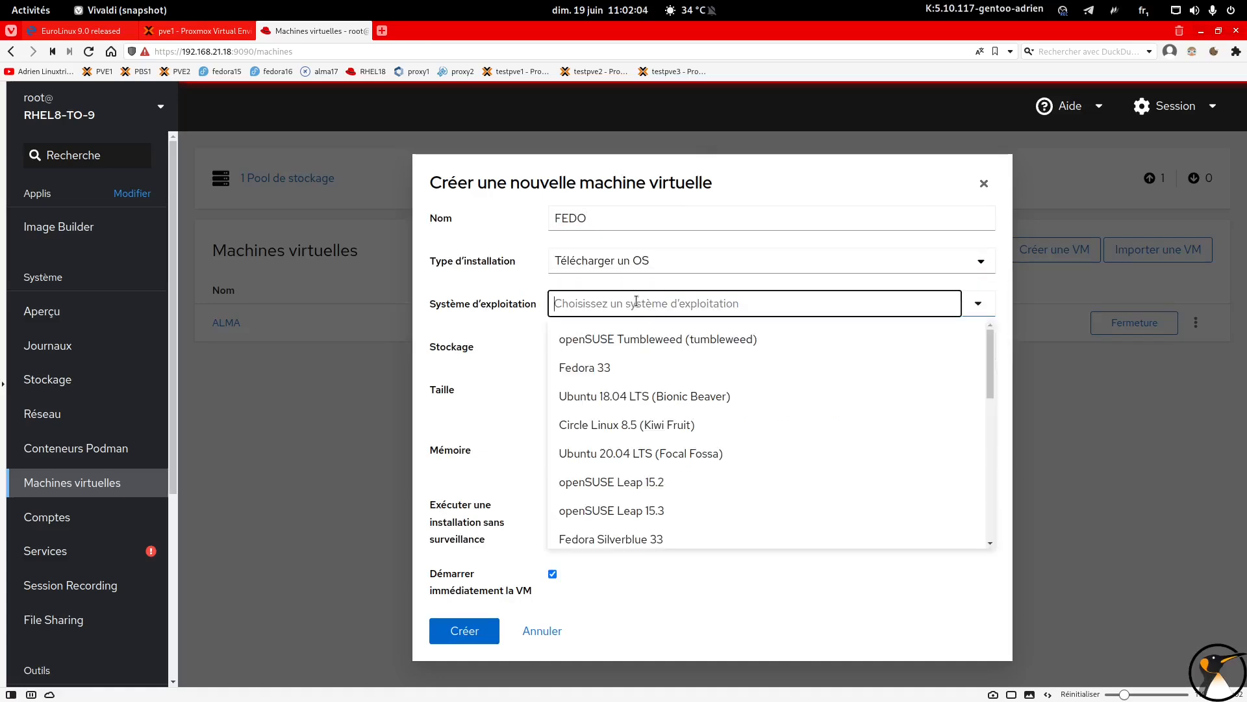
left_click(645, 366)
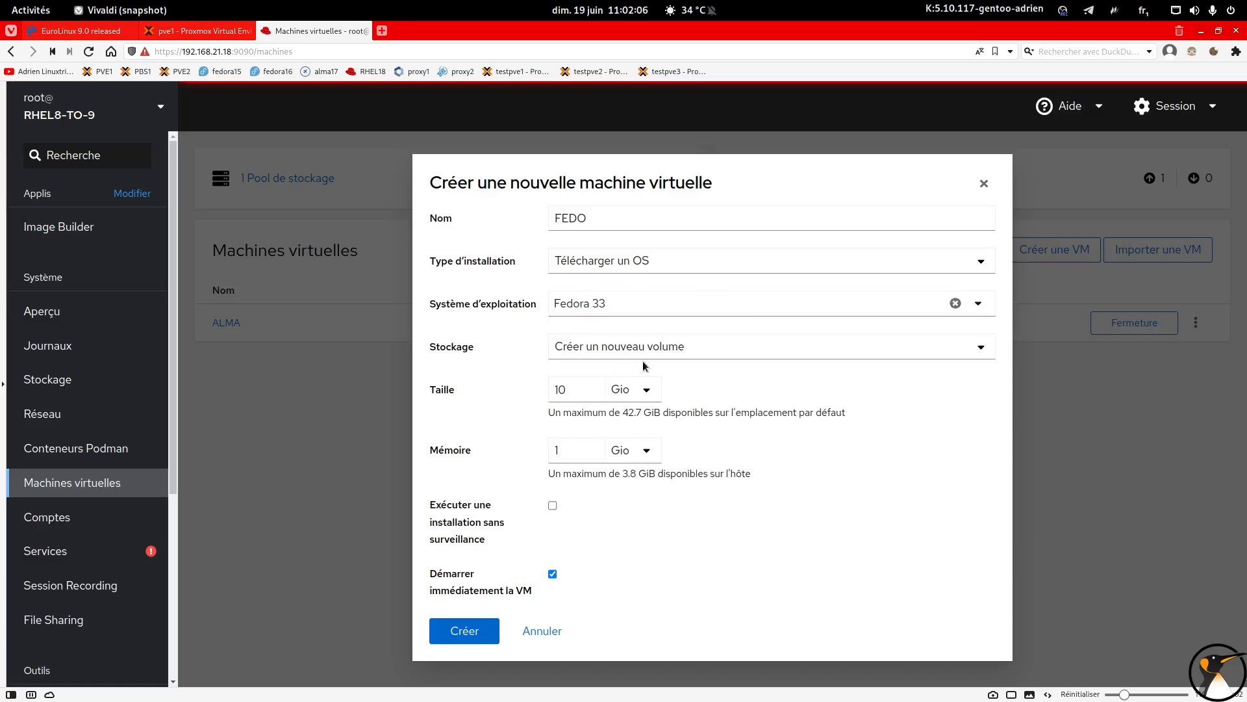
Keep storage on a new volume, turn off the immediate start option and create the FEDO virtual machine
left_click(647, 351)
left_click(653, 350)
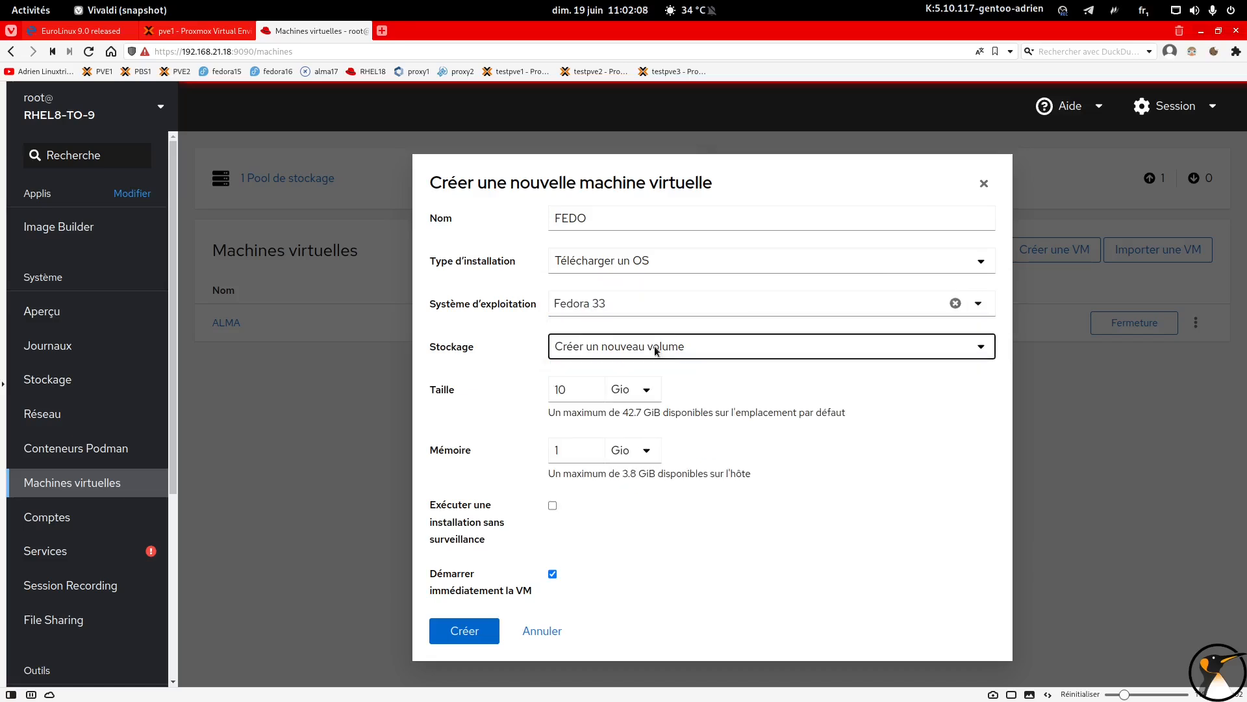
left_click(587, 394)
double_click(587, 394)
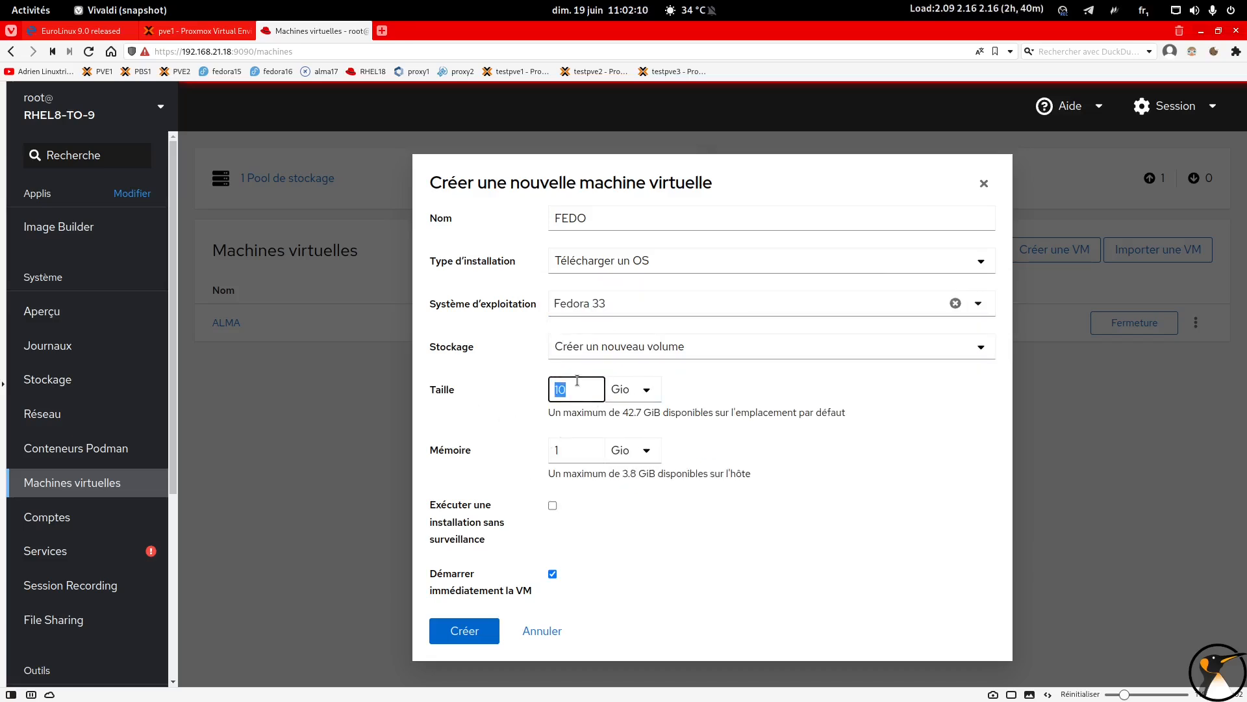
left_click(576, 451)
left_click(510, 494)
left_click(552, 575)
left_click(497, 631)
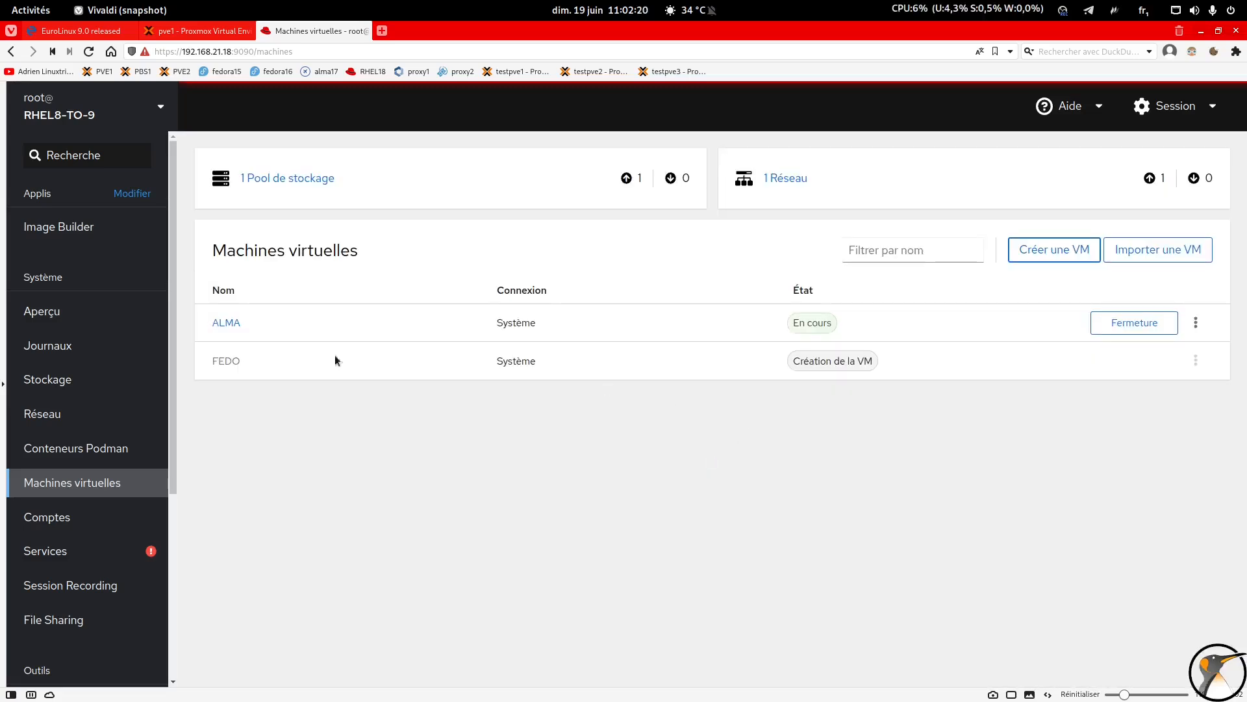
Open the ALMA virtual machine and examine its overview, resource usage, console and disks
left_click(218, 324)
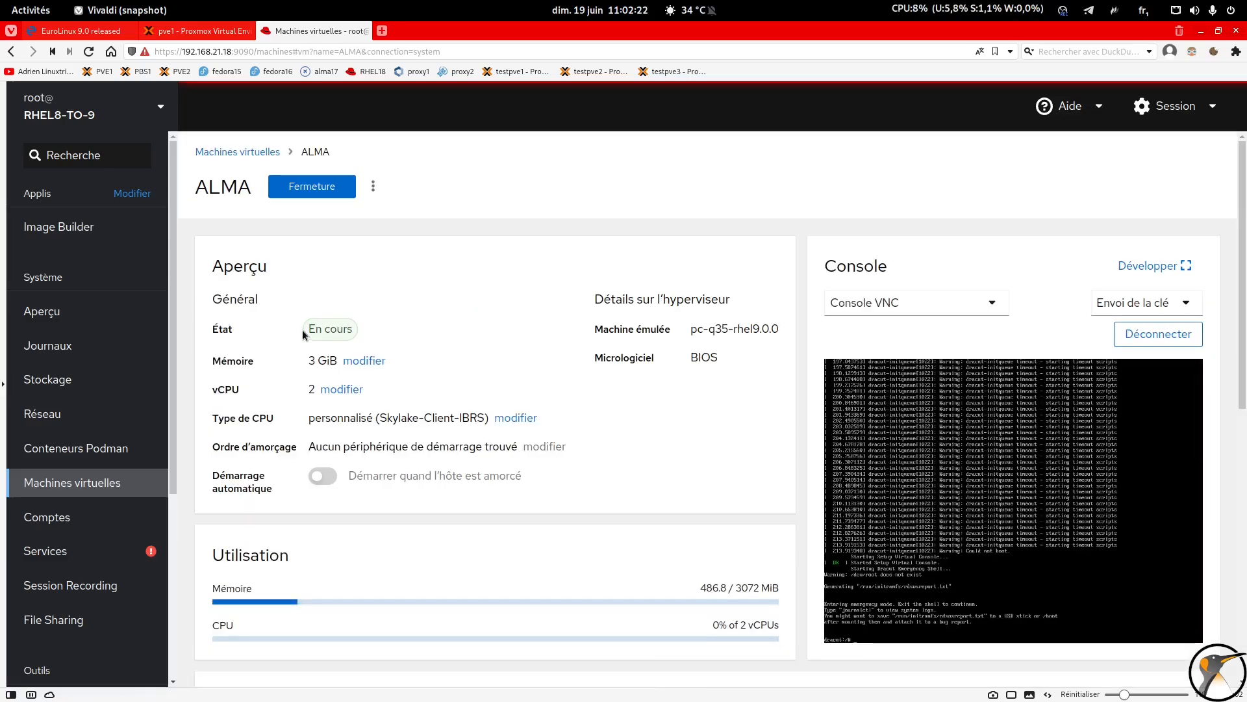
scroll(392, 345, "down", 3)
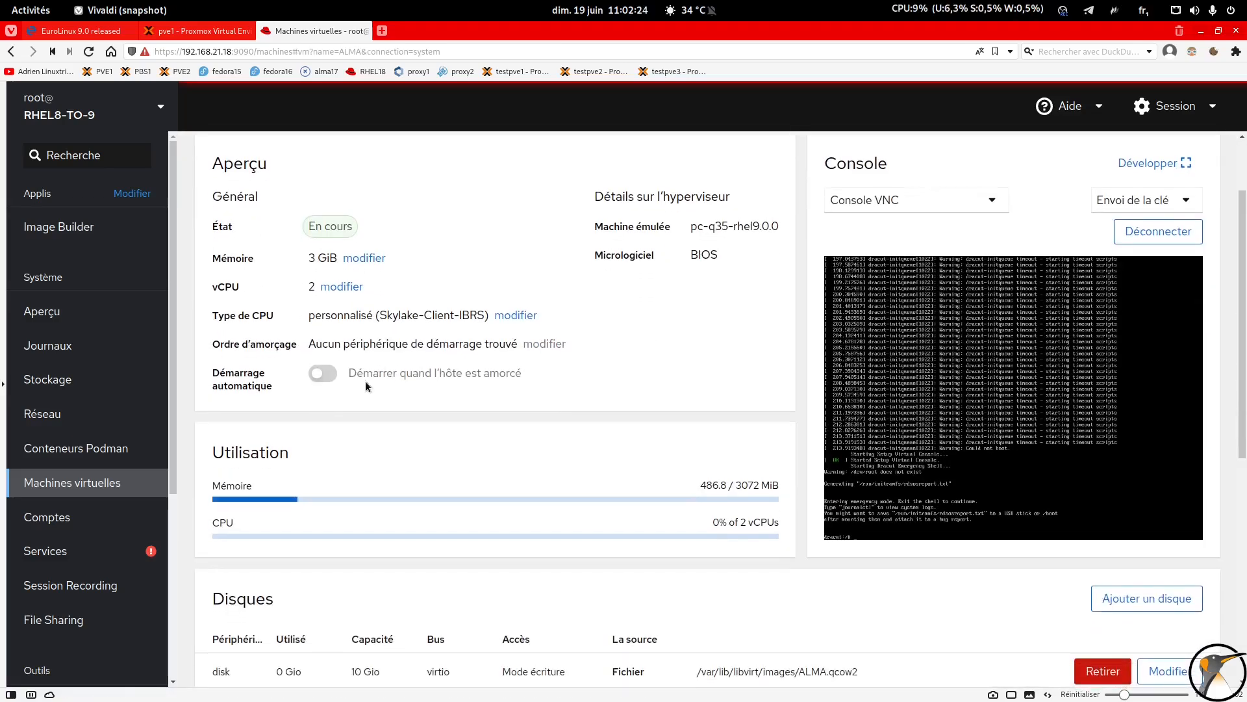
scroll(366, 386, "up", 2)
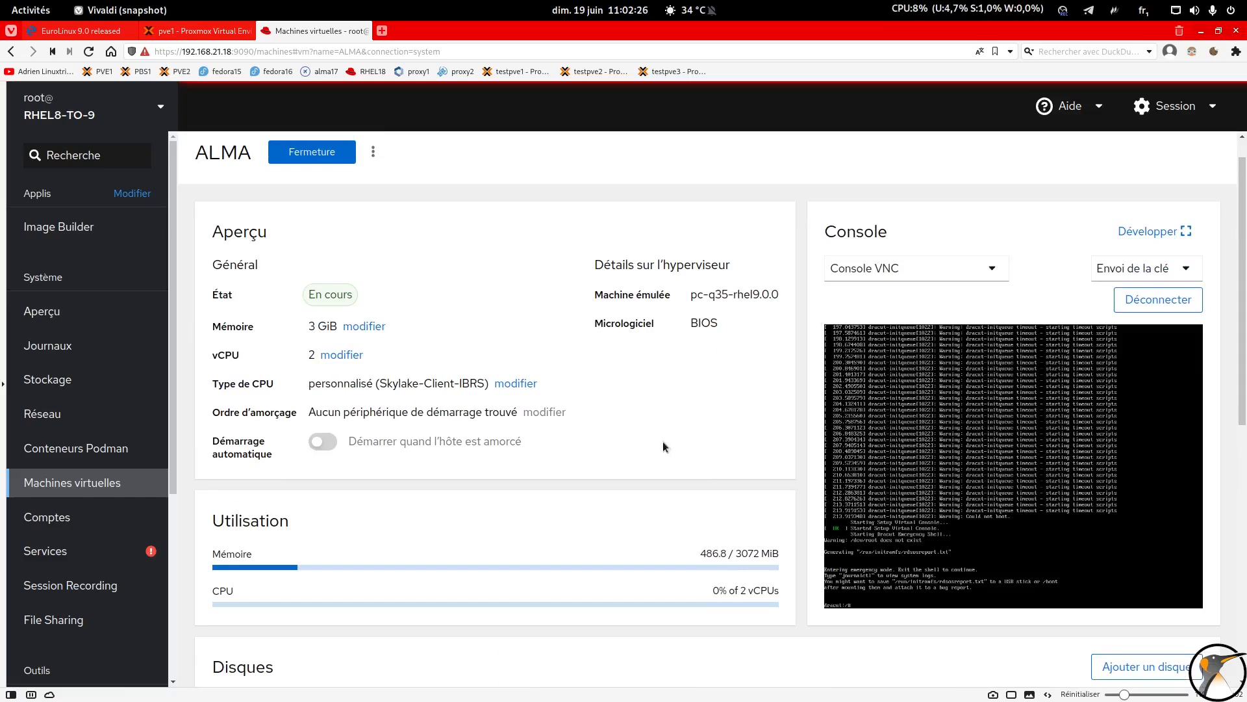
Set the ALMA virtual machine's current memory allocation to 1 Gio and save the adjustment
scroll(259, 306, "down", 2)
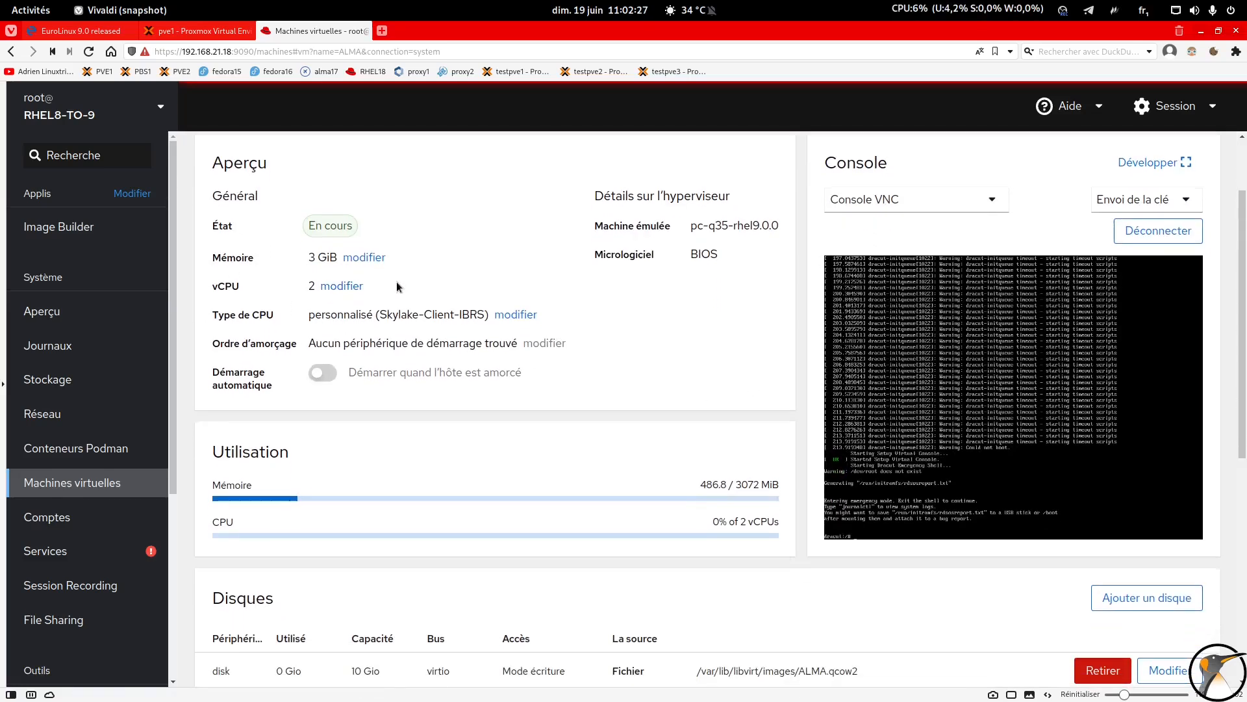
left_click(369, 263)
left_click(935, 217)
left_click(929, 252)
type("1")
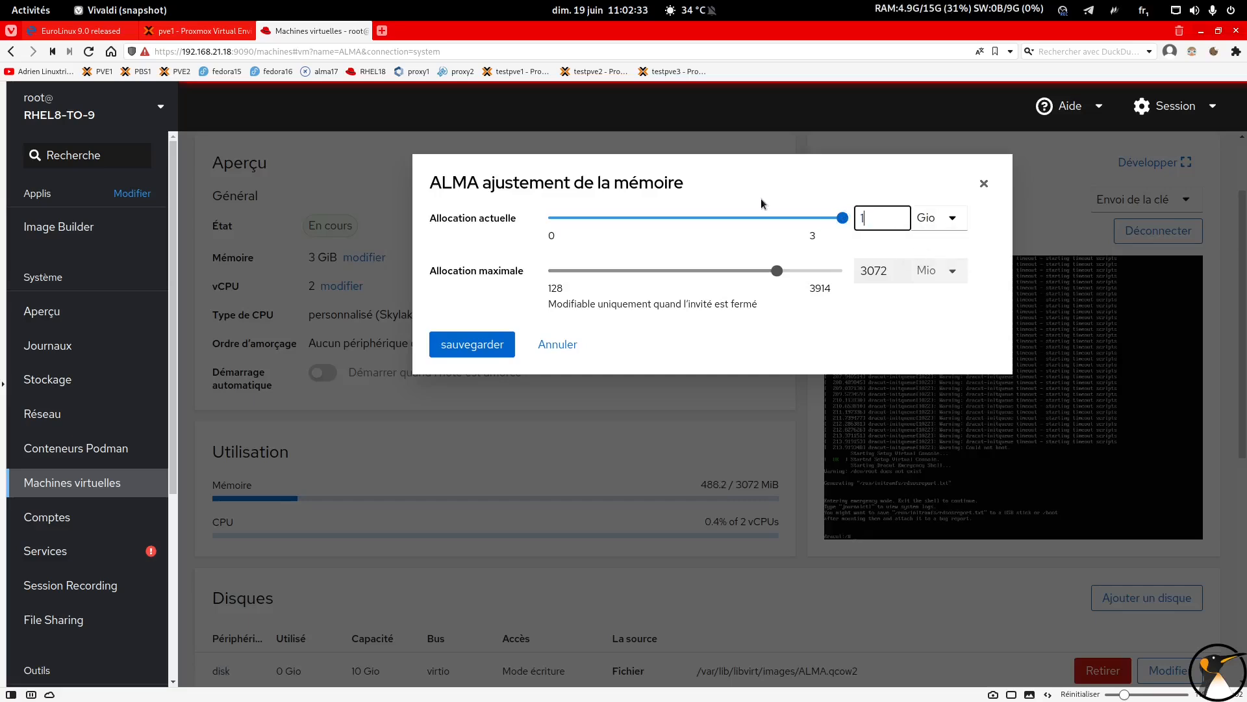
left_click(472, 346)
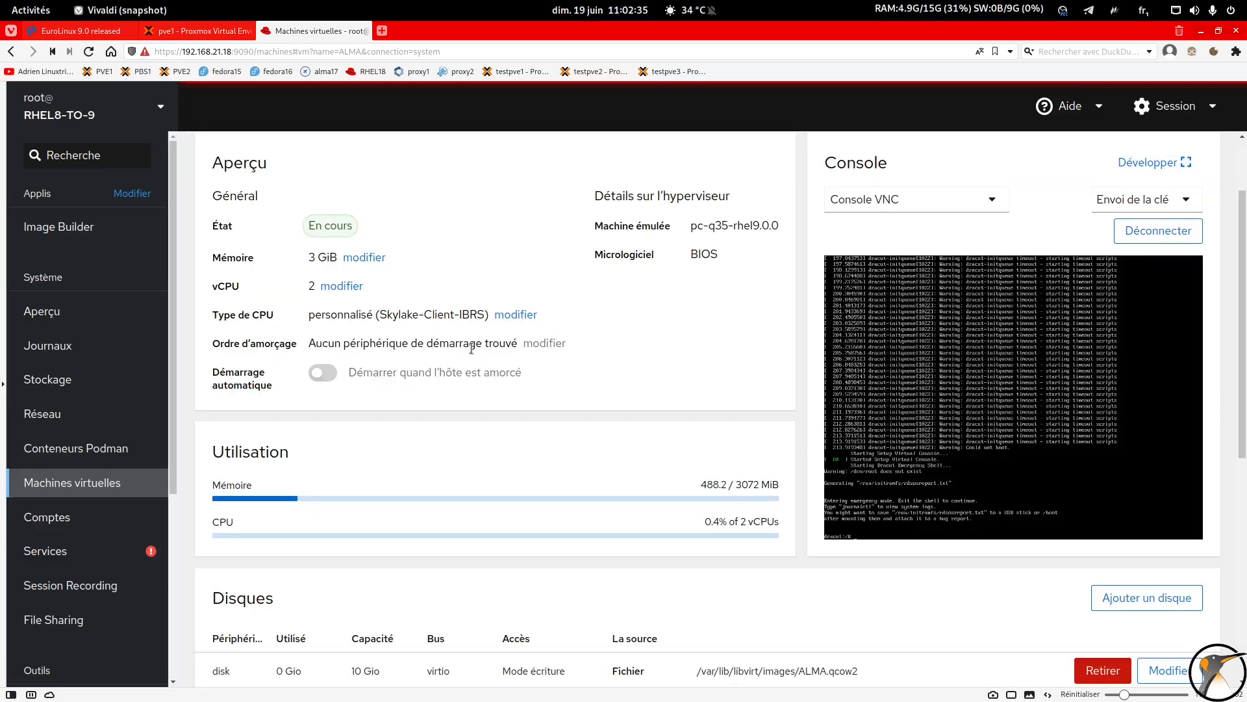
Set the ALMA virtual machine's vCPU count to 1 and apply the change
left_click(343, 288)
left_click_drag(571, 213, 480, 214)
type("1")
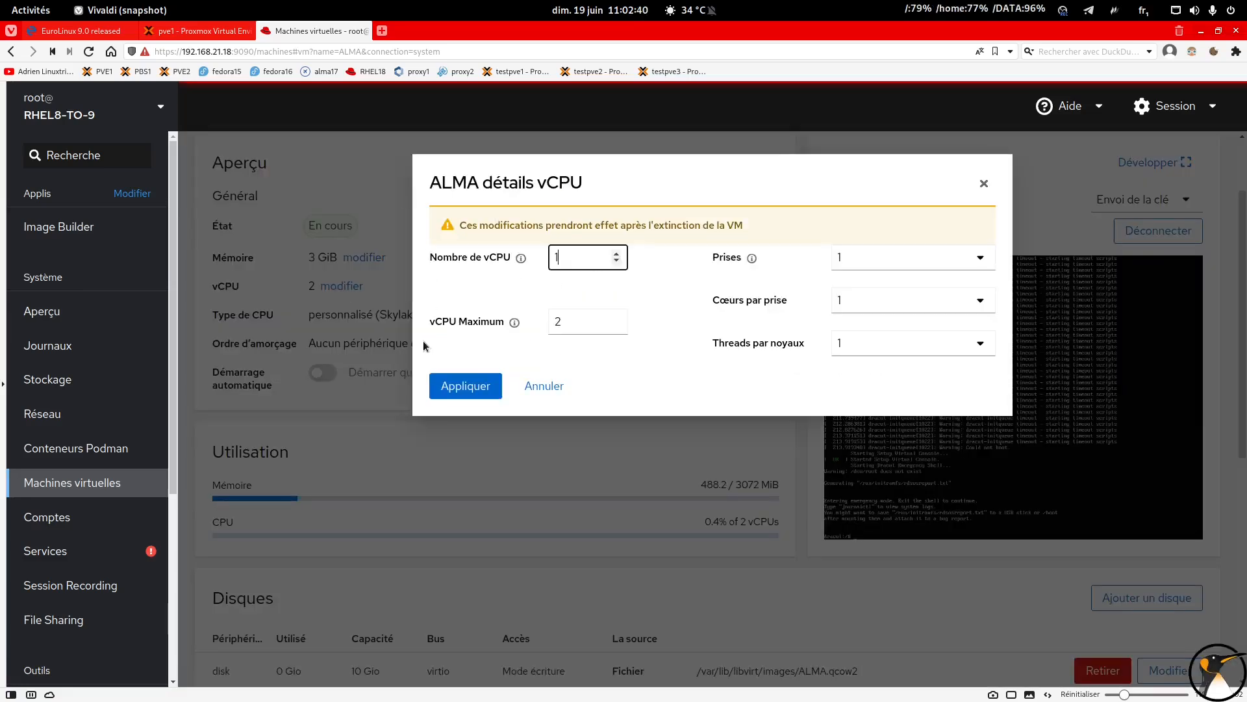
double_click(571, 322)
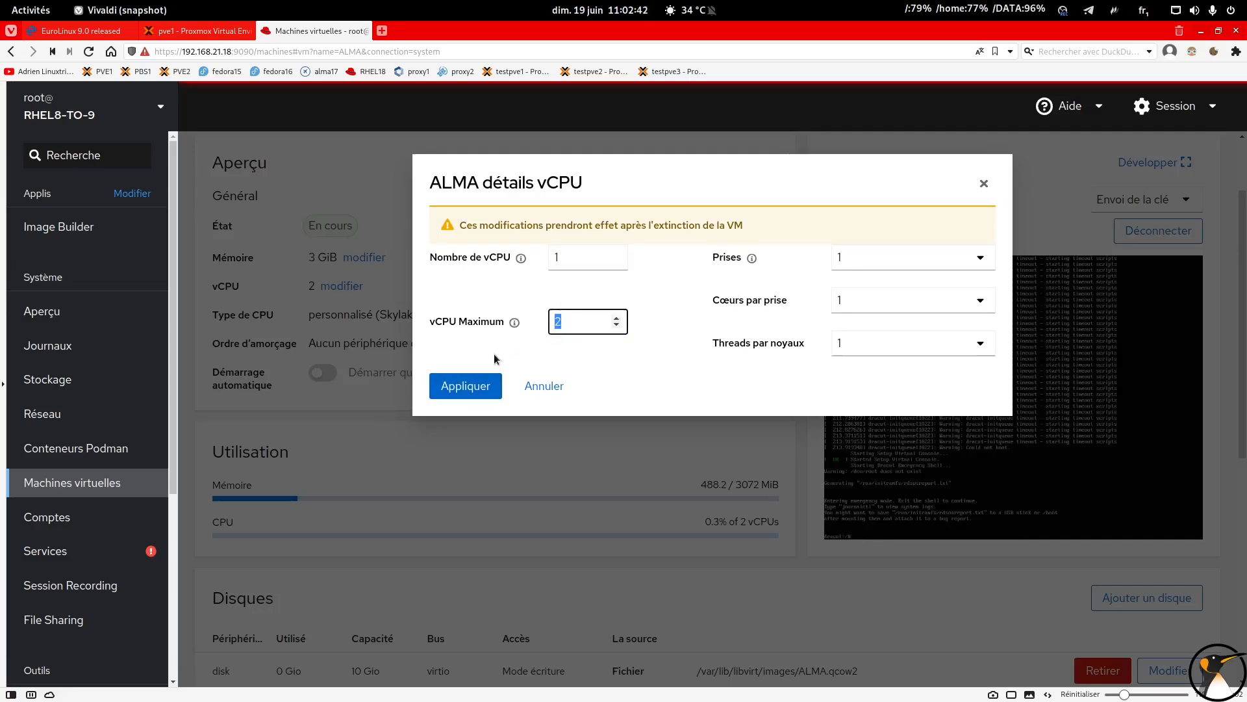
left_click(454, 390)
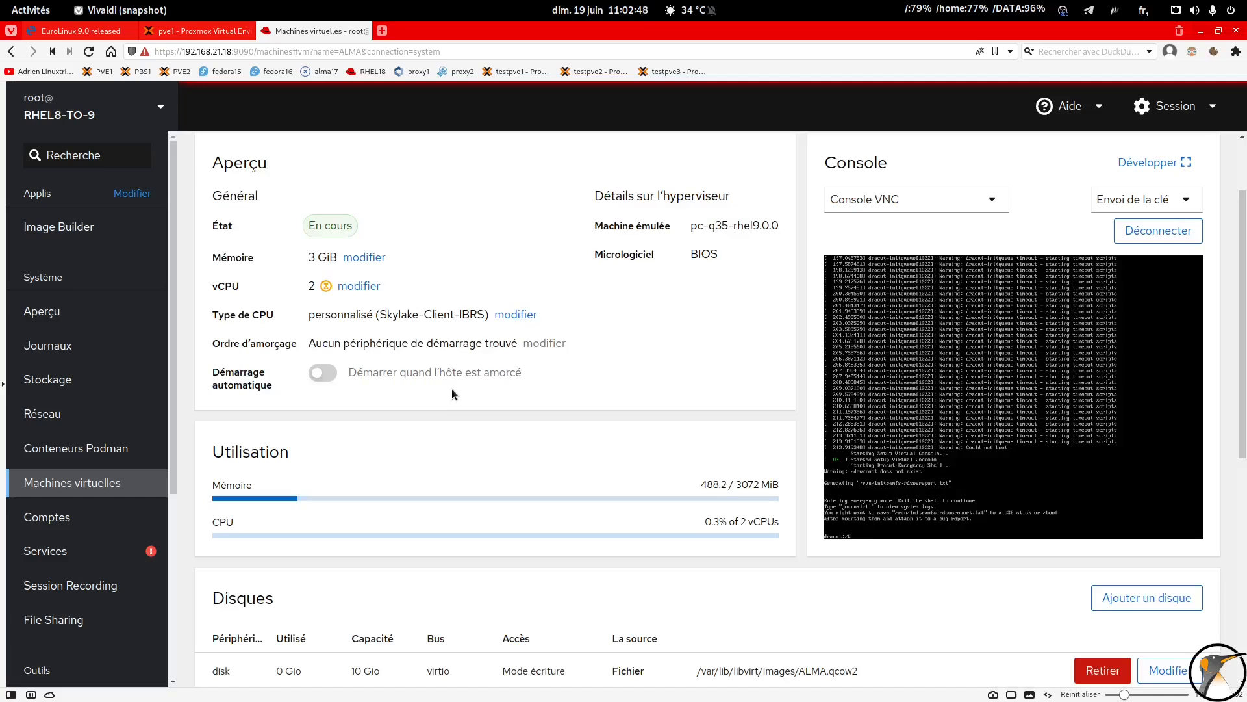
Examine ALMA's disk attributes, network interfaces, snapshots and shared directories without changing them, and return to the virtual machine list
scroll(378, 529, "down", 5)
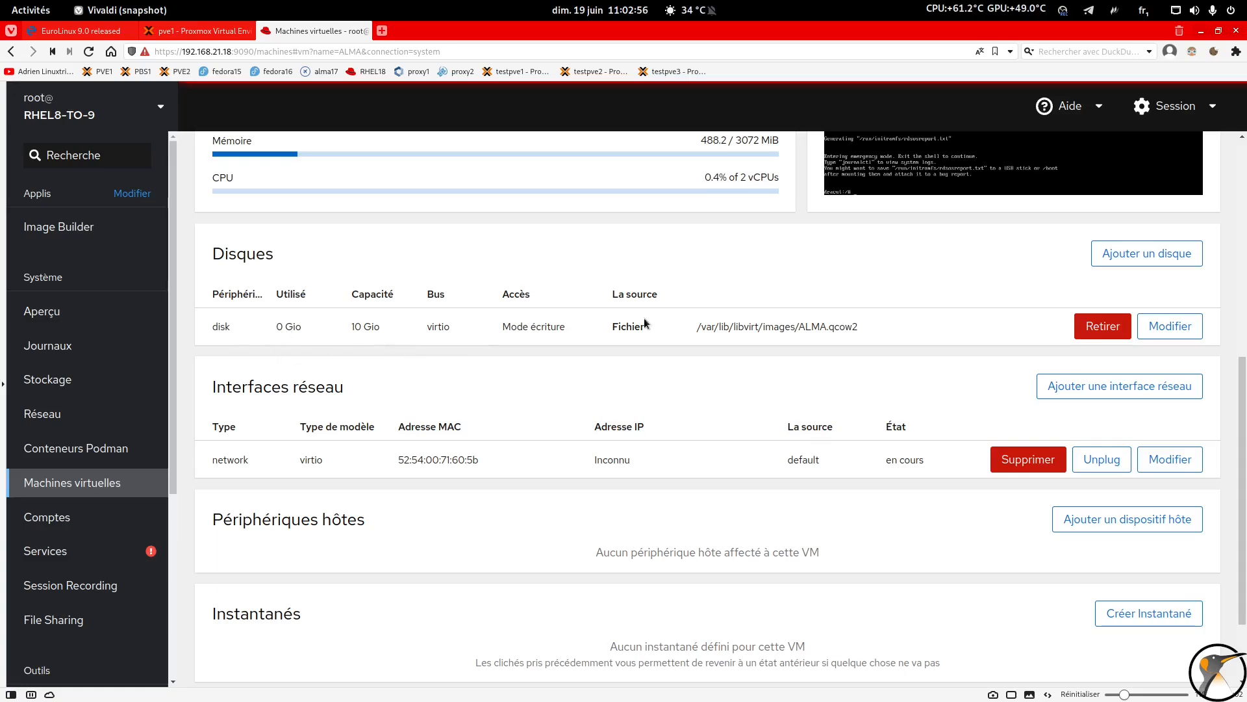
left_click(1189, 329)
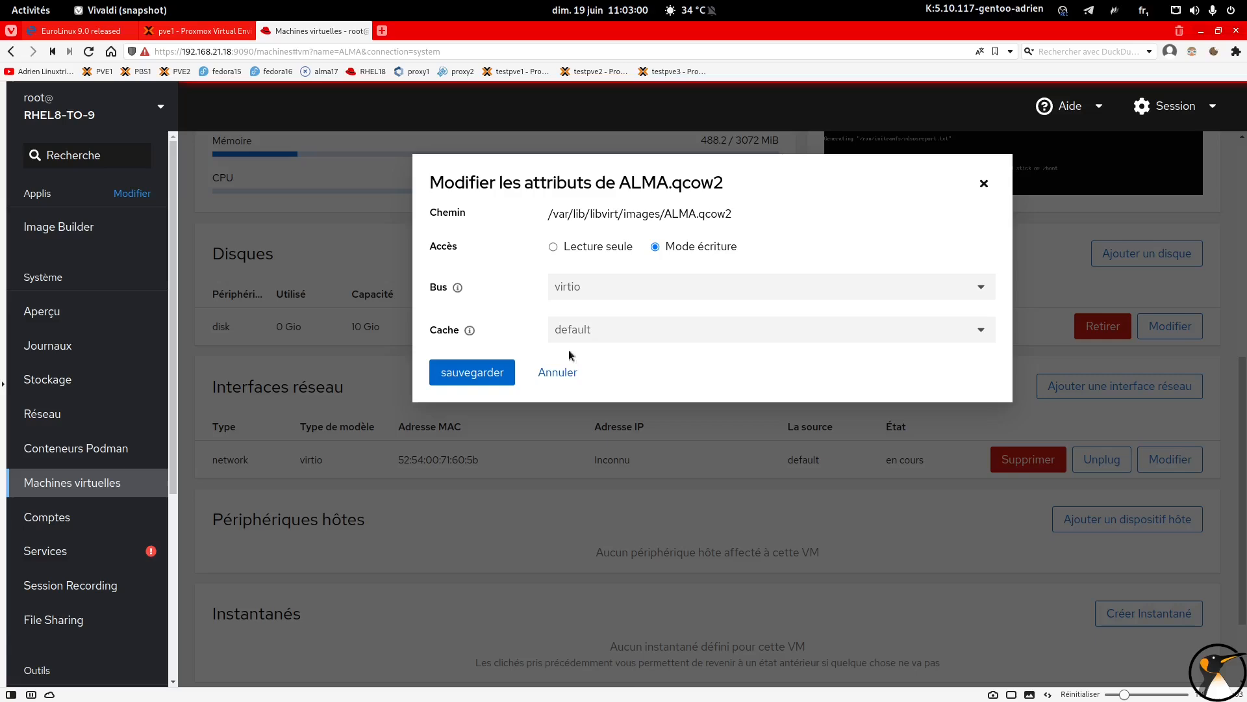
left_click(556, 372)
scroll(590, 442, "down", 3)
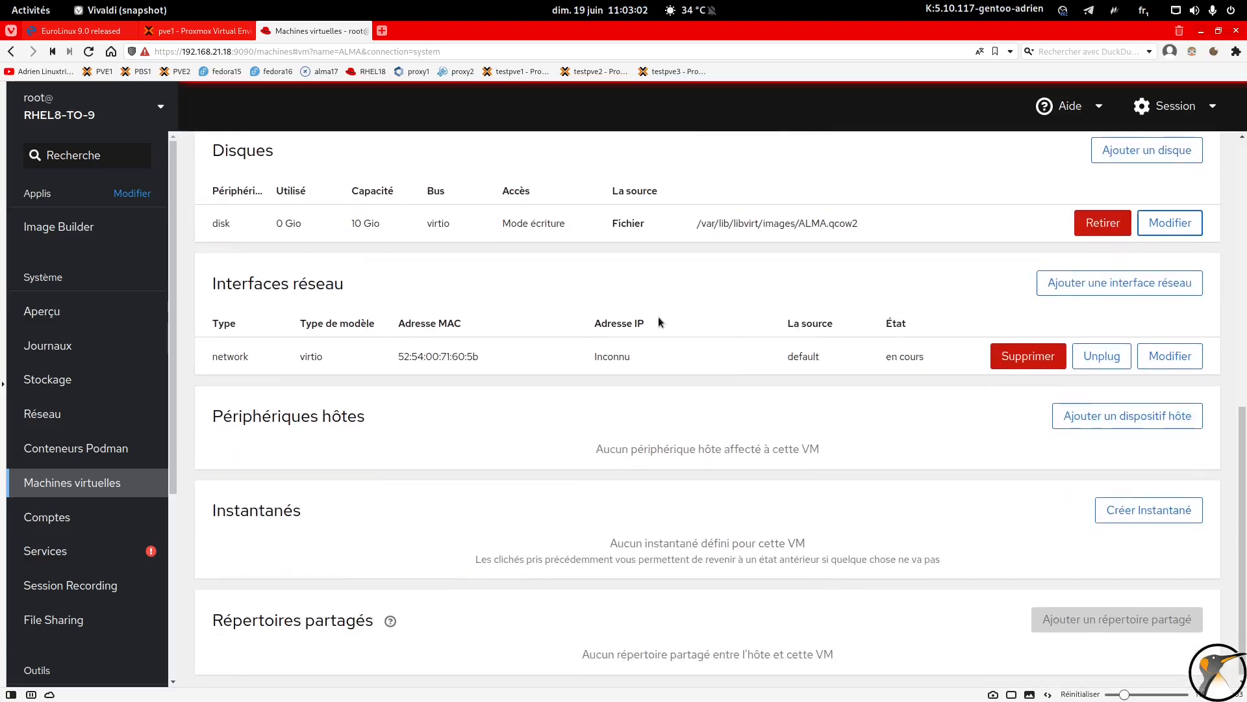
scroll(398, 315, "up", 5)
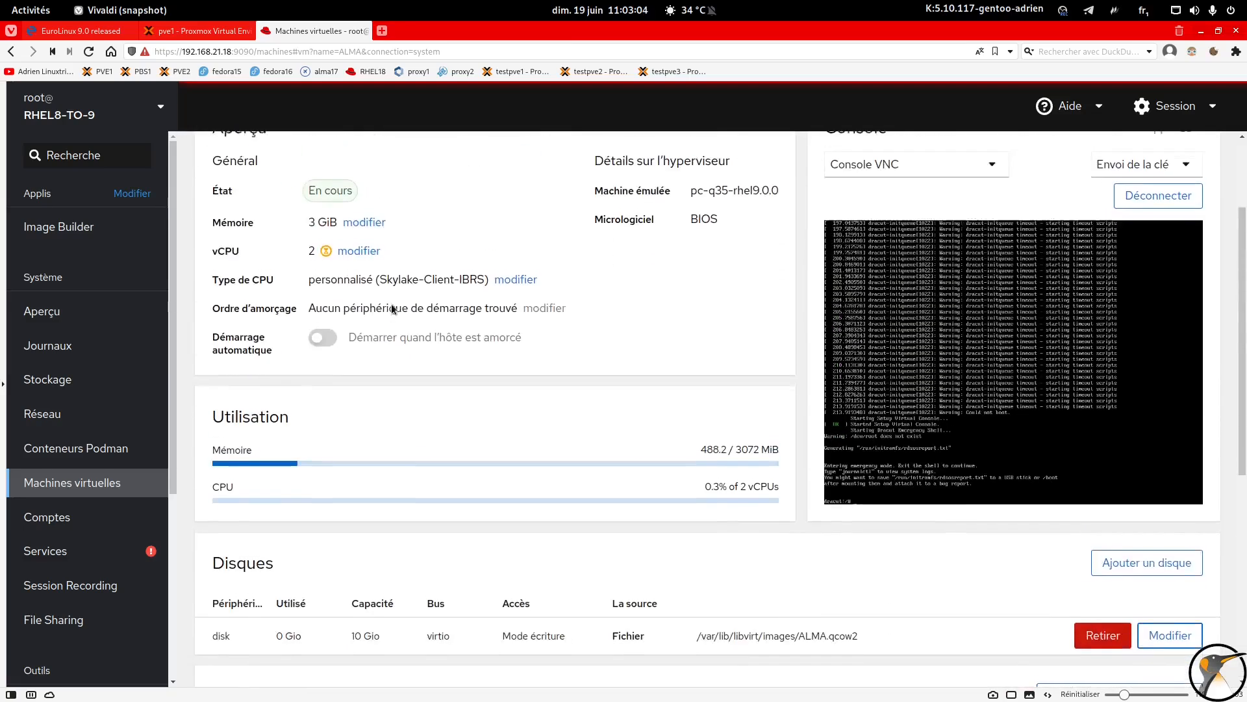
scroll(393, 310, "up", 2)
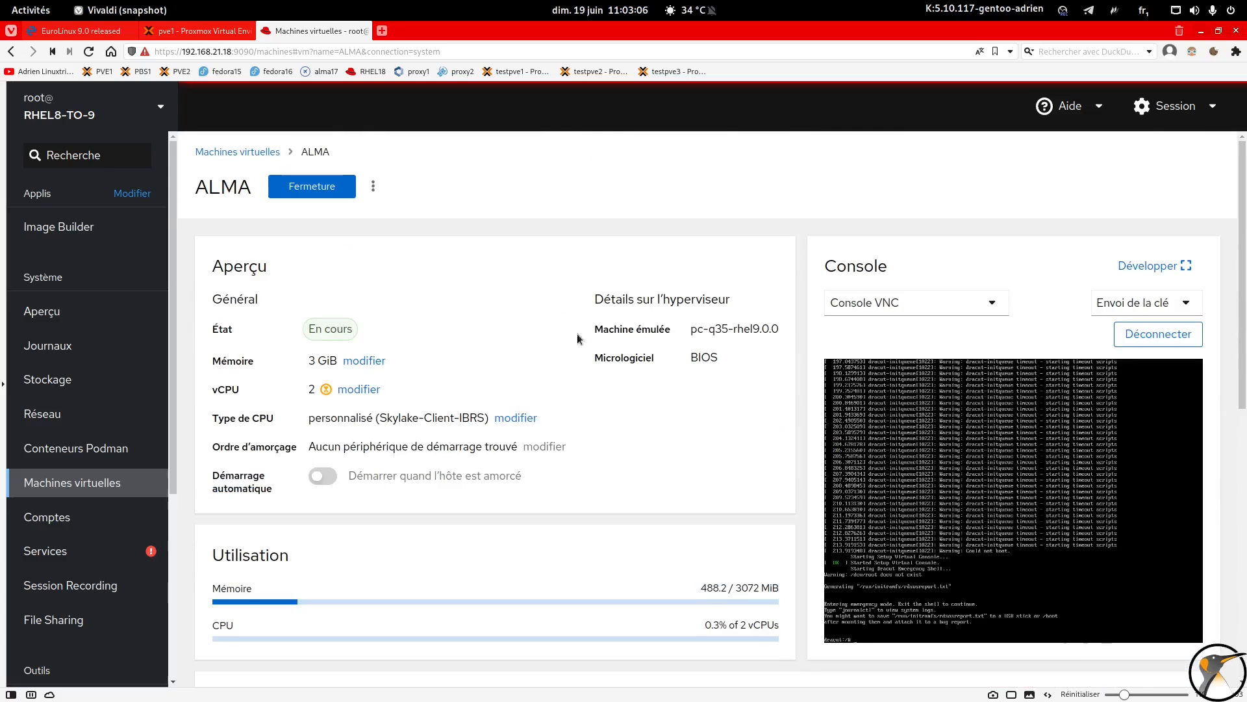
left_click(226, 155)
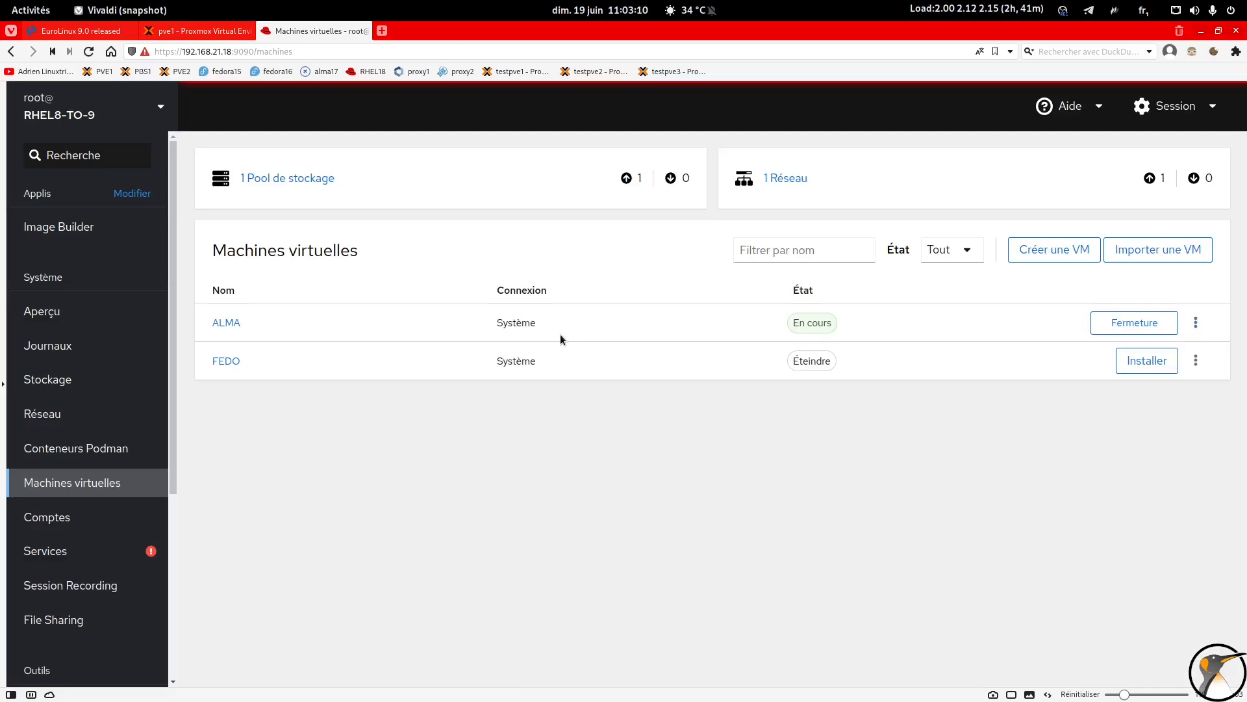
Examine the new account form without creating an account, and review the non-root account's roles, password options and login history
left_click(76, 517)
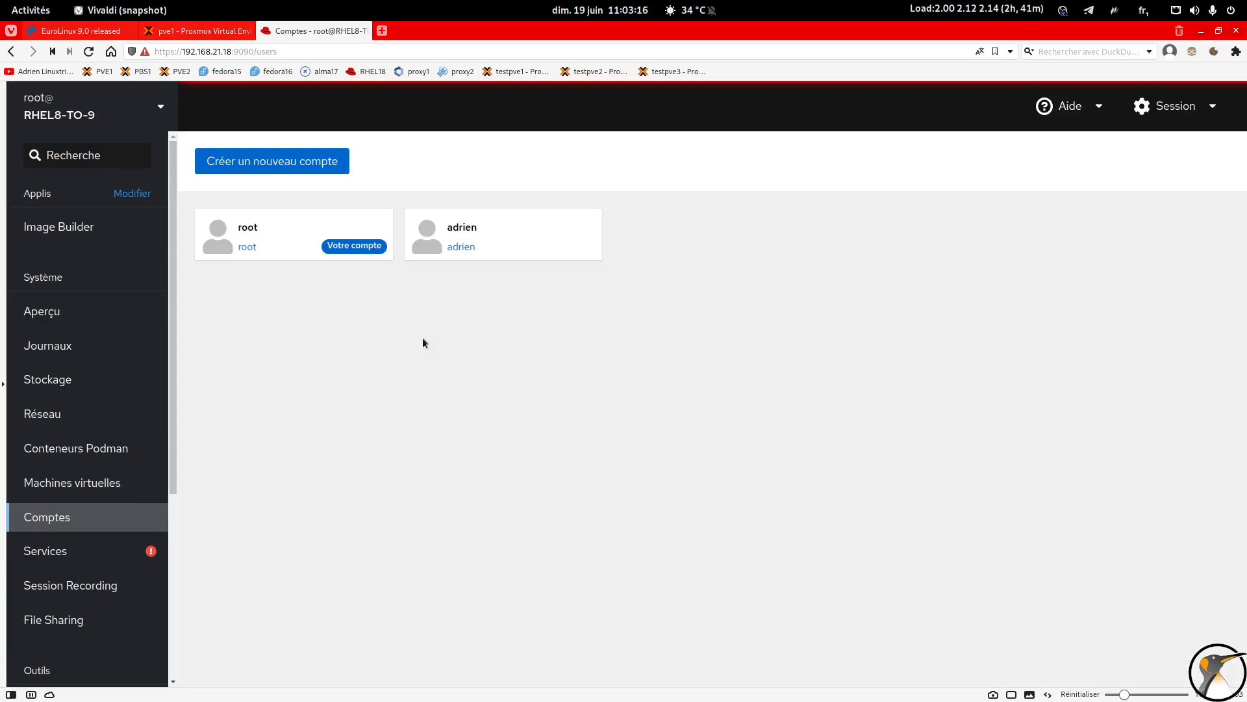
left_click(299, 165)
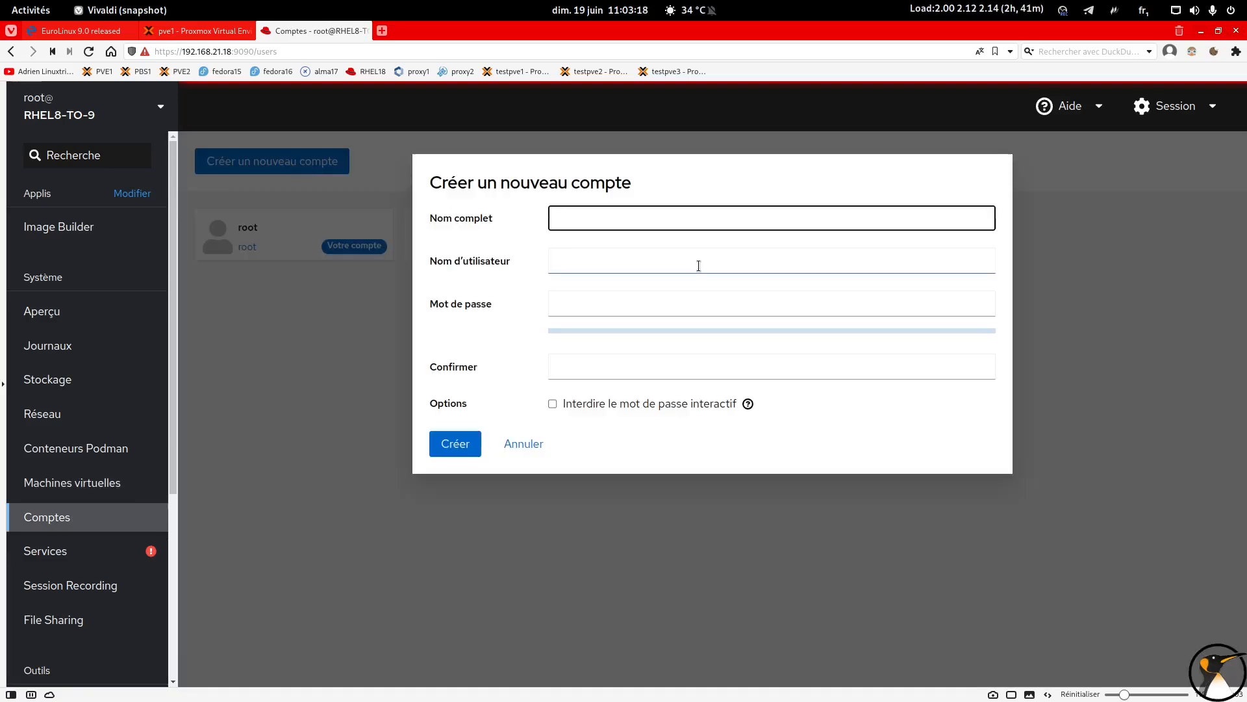
left_click(524, 448)
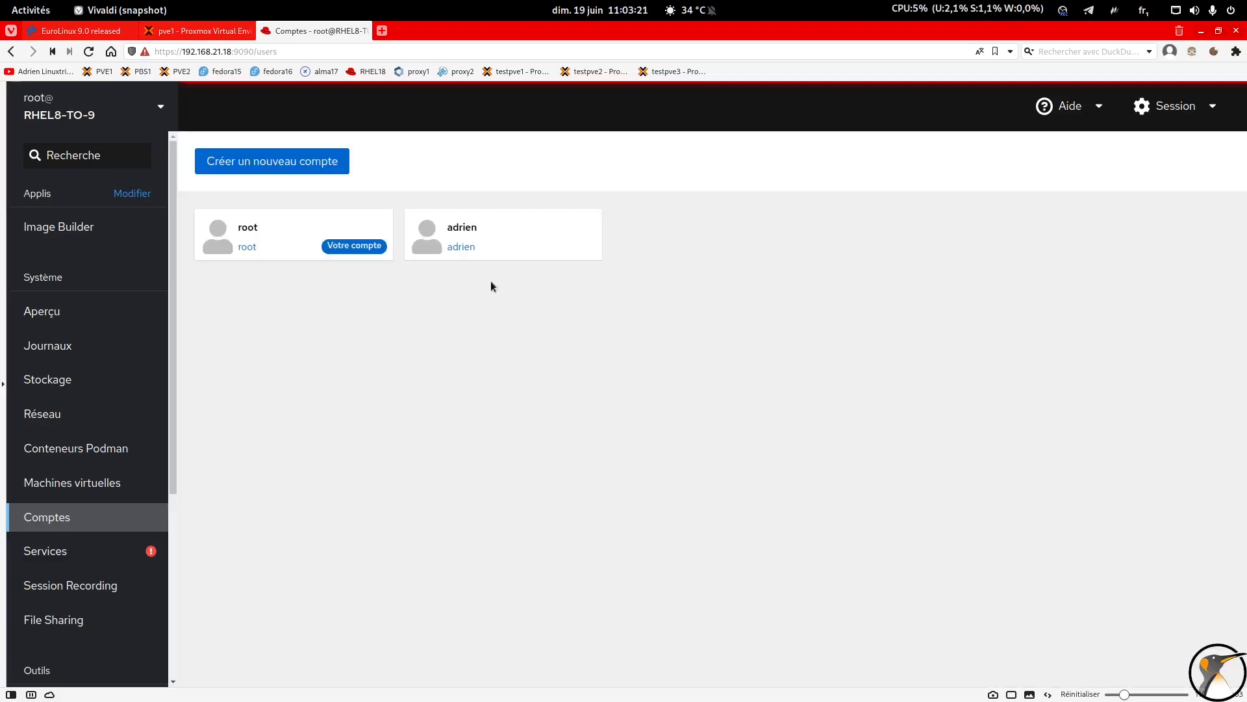
left_click(511, 224)
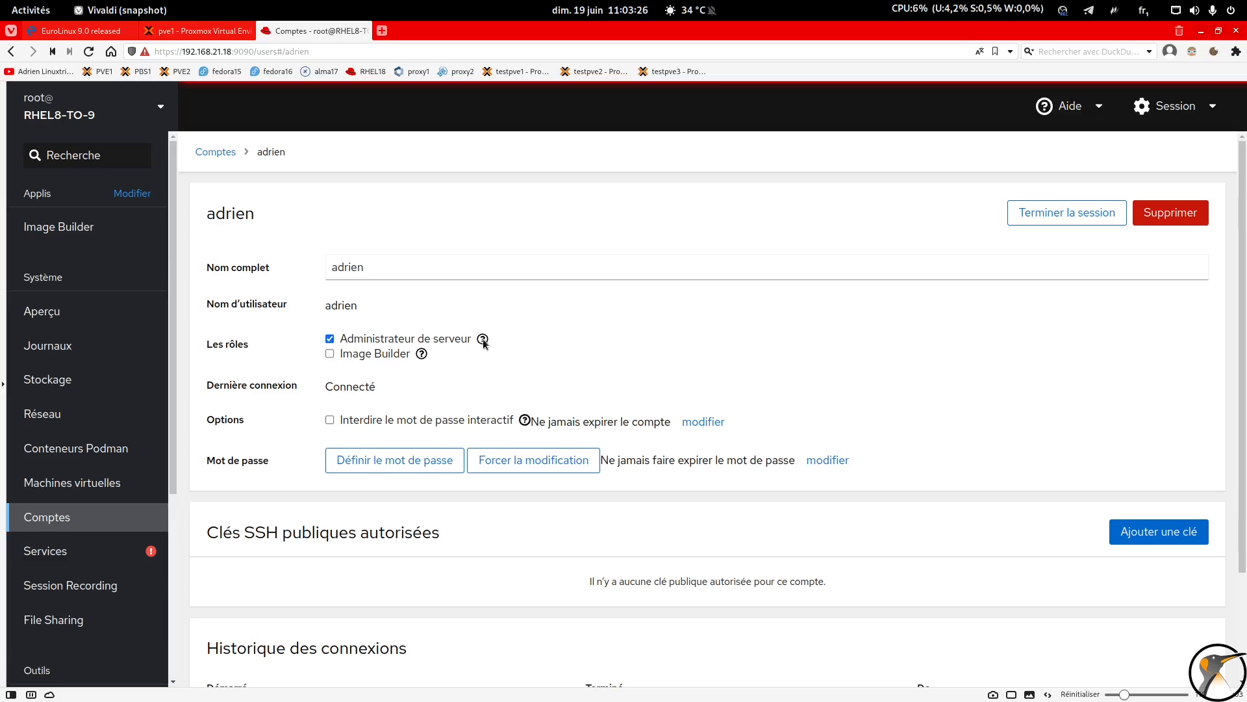
mouse_move(483, 340)
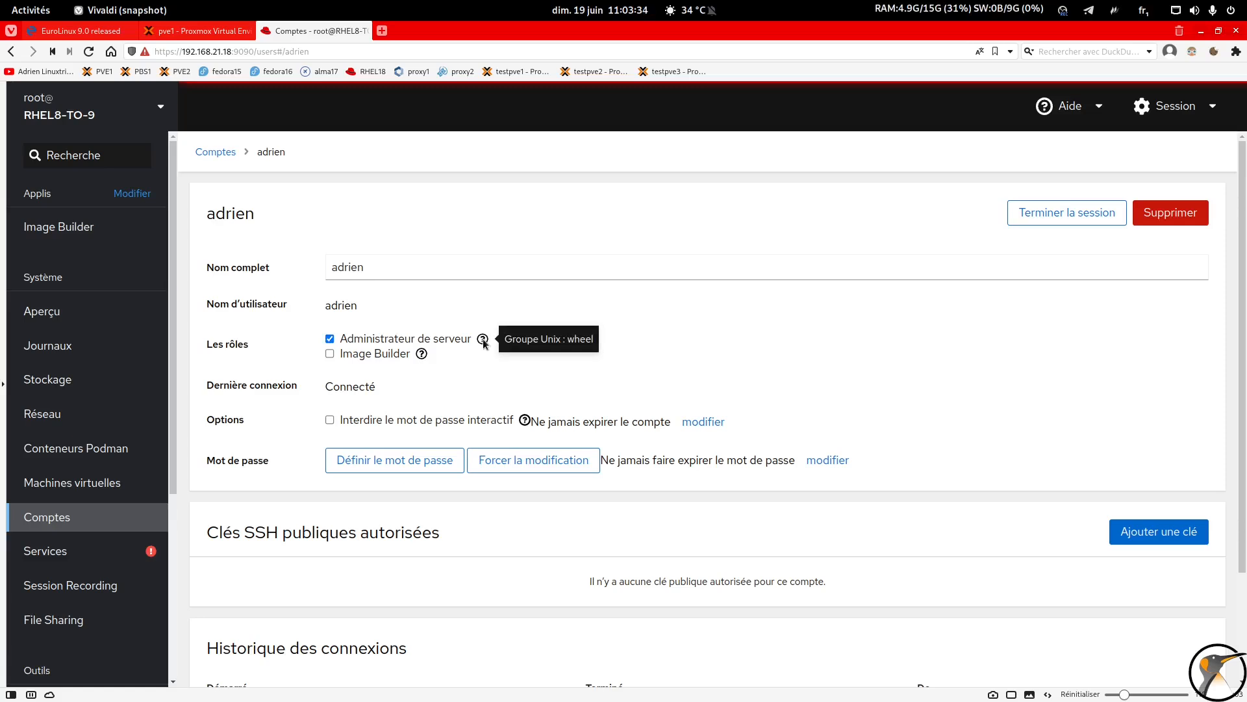
scroll(455, 341, "down", 2)
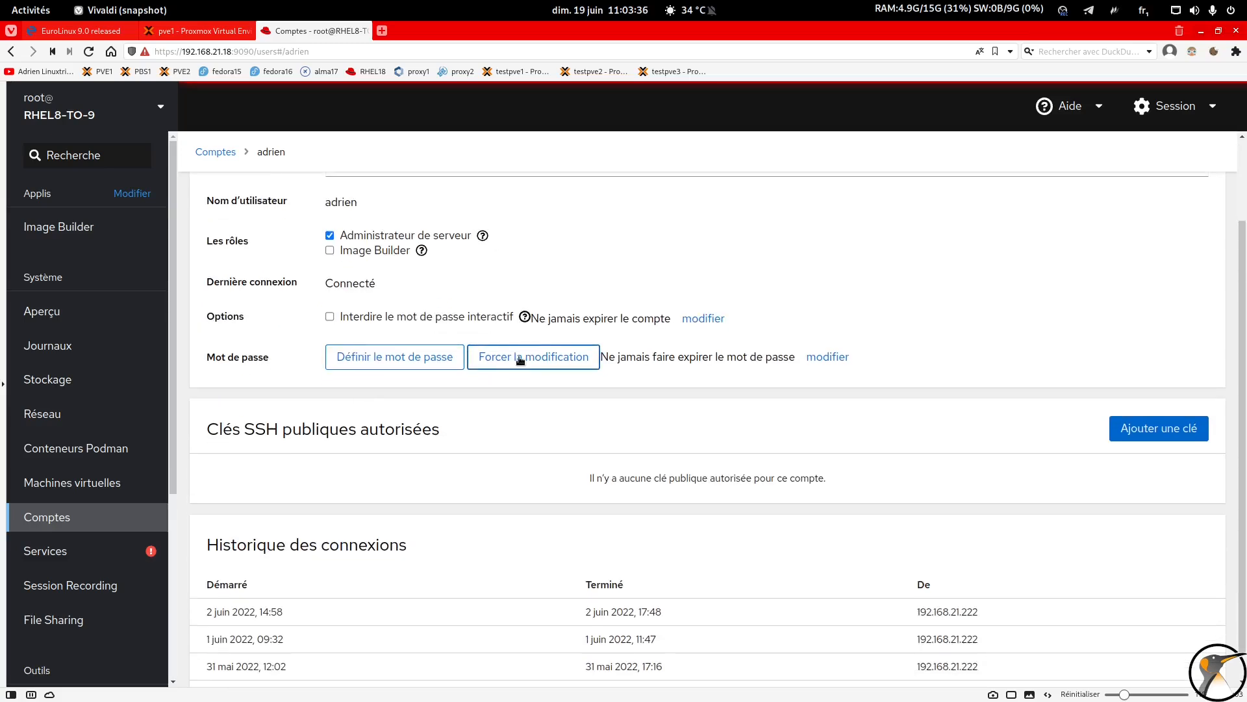
scroll(590, 376, "down", 1)
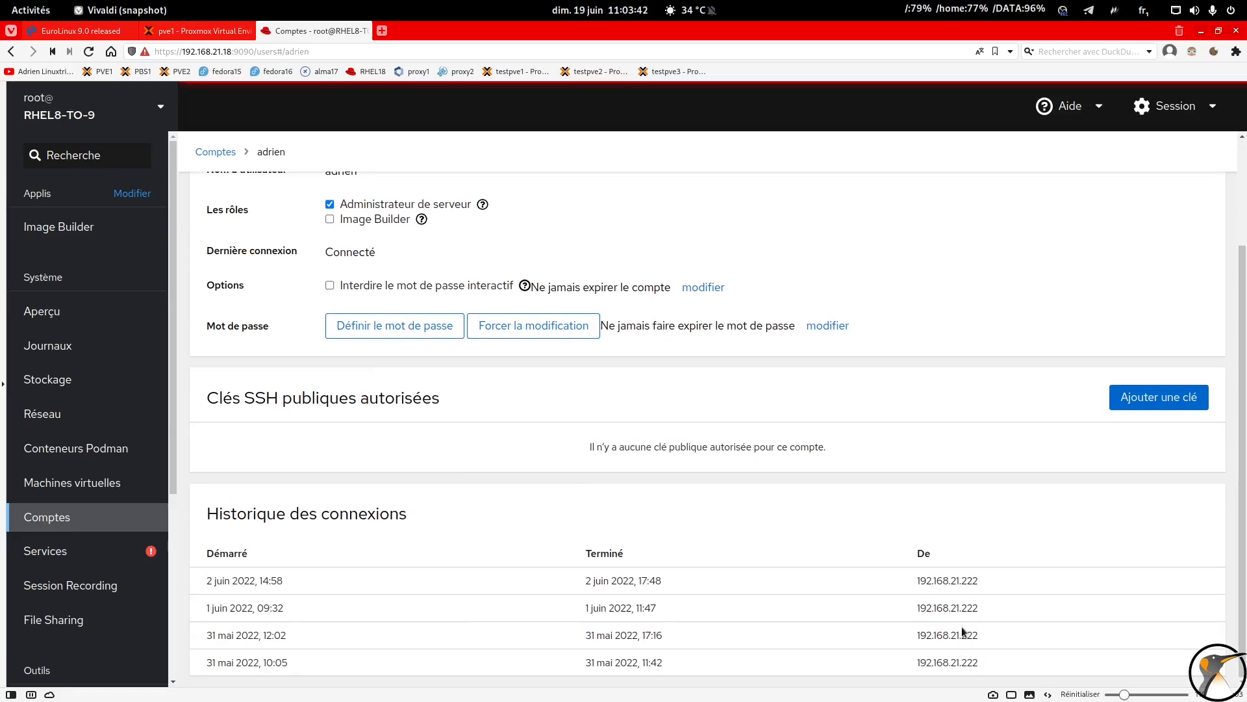
Browse the system's services, targets, sockets, timers and paths
left_click(62, 556)
left_click(62, 556)
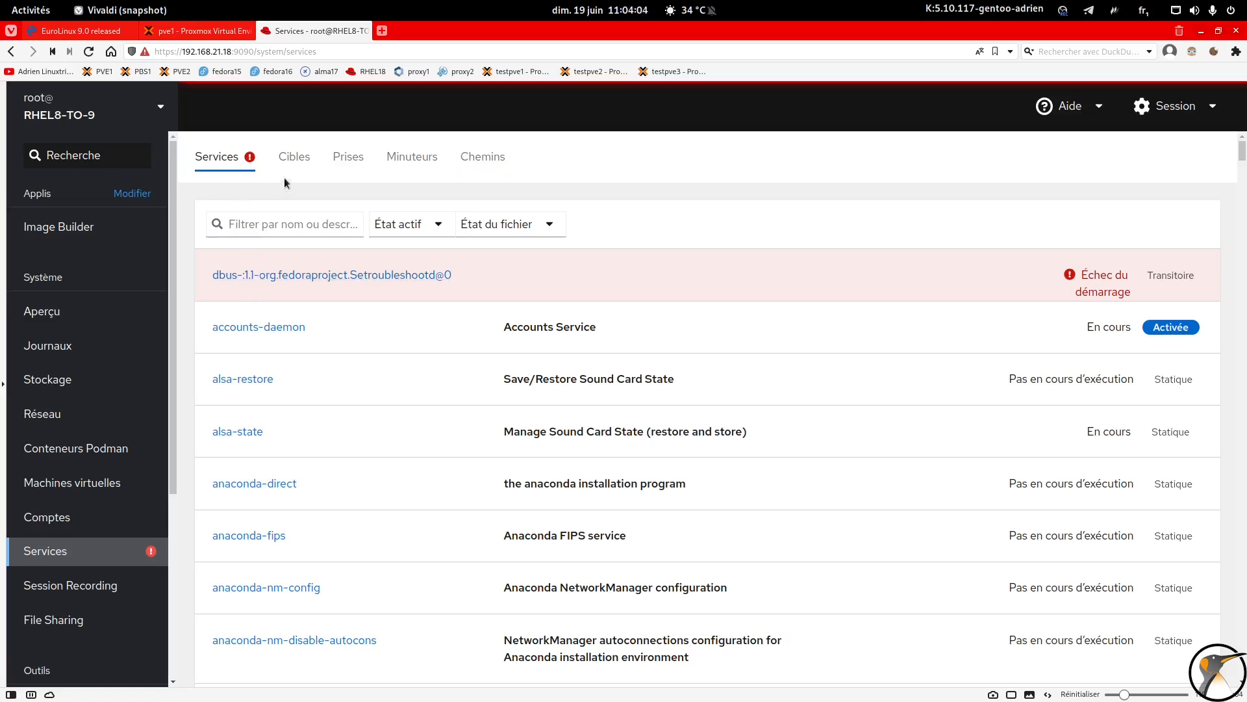
left_click(295, 160)
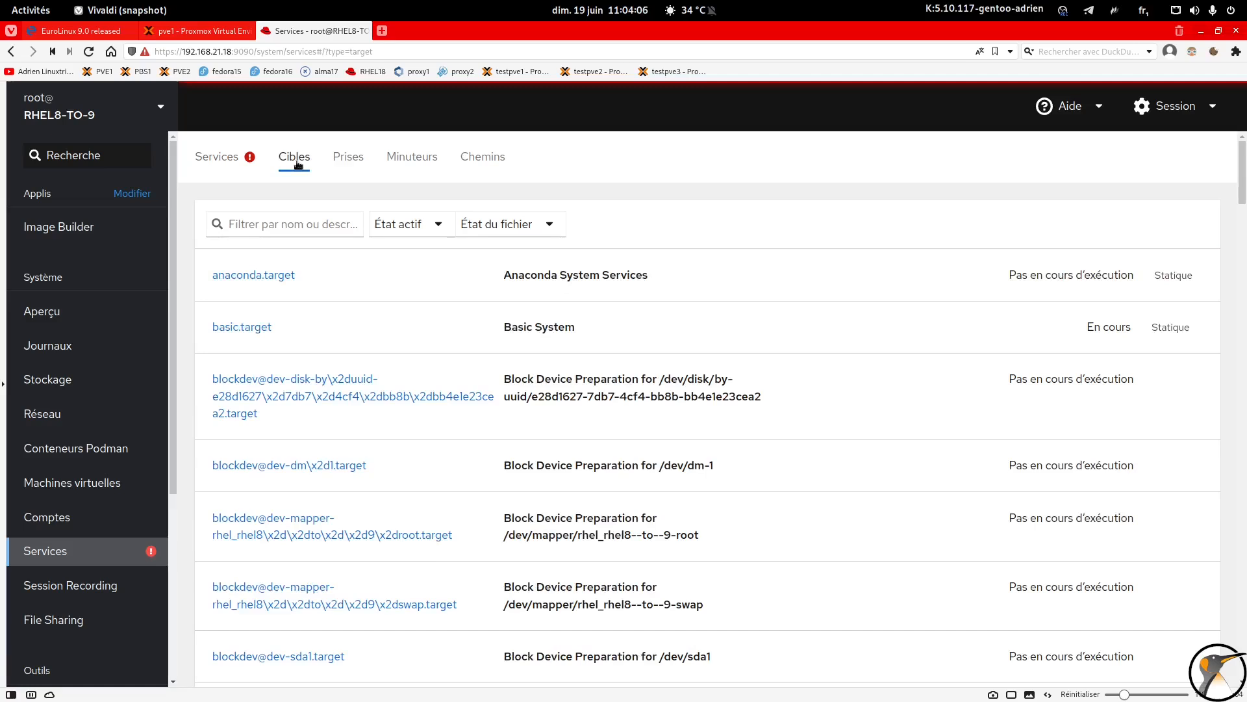
left_click(356, 161)
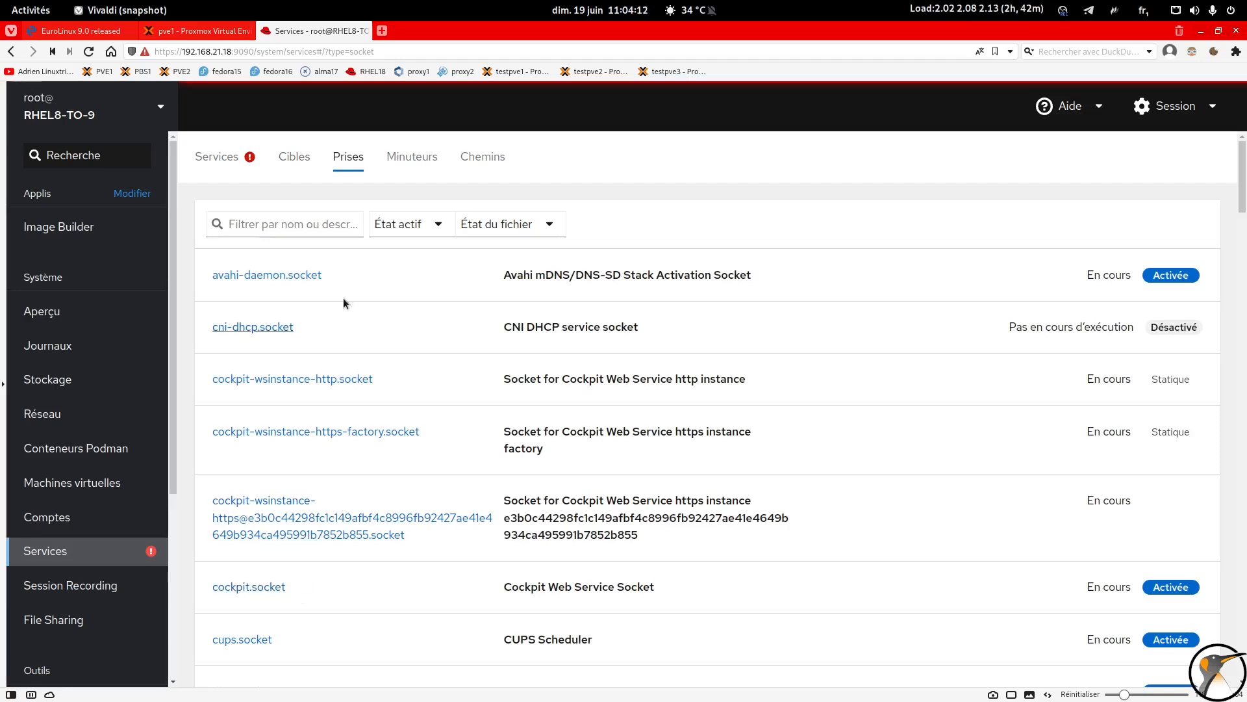
left_click(412, 160)
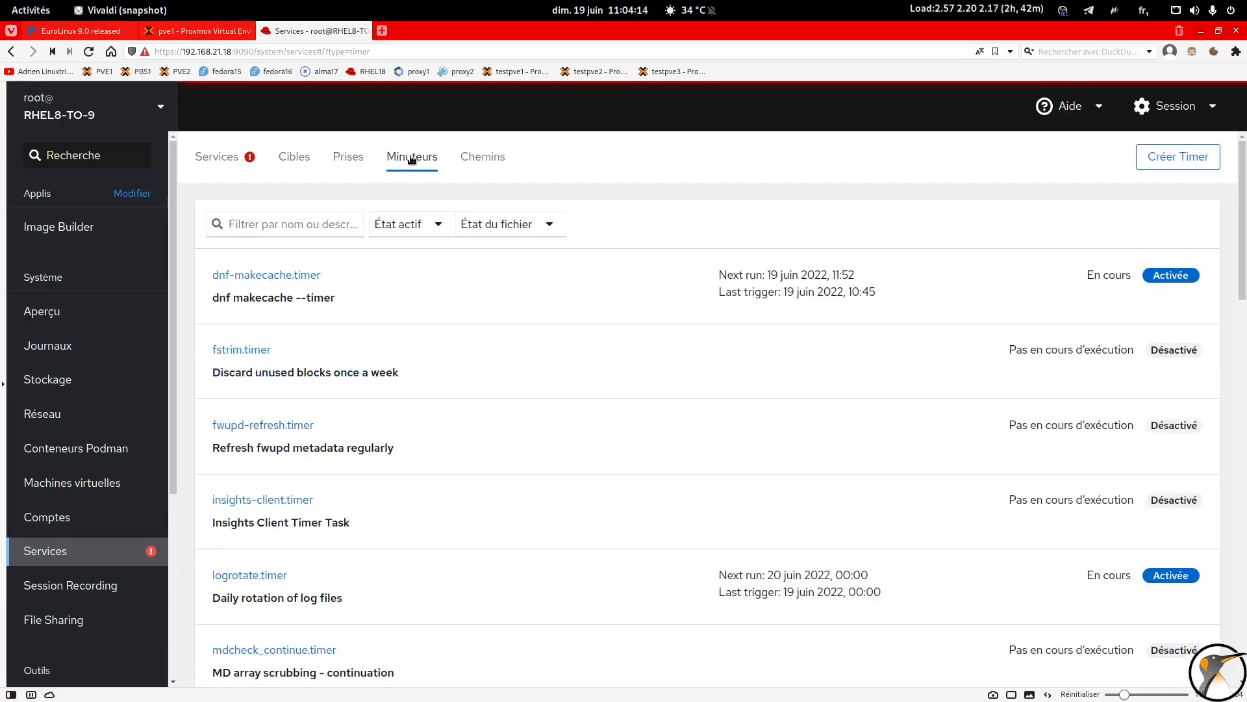
left_click(472, 163)
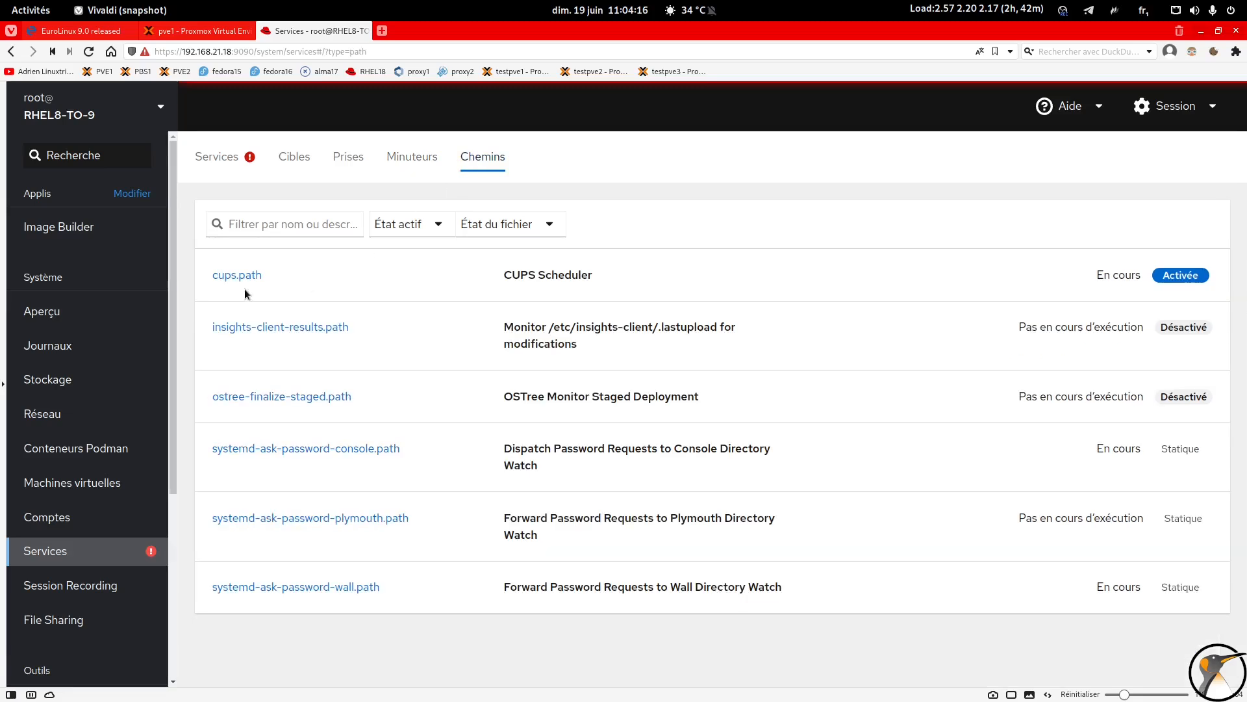
Filter the services list by smb and open the Samba SMB Daemon details
left_click(209, 158)
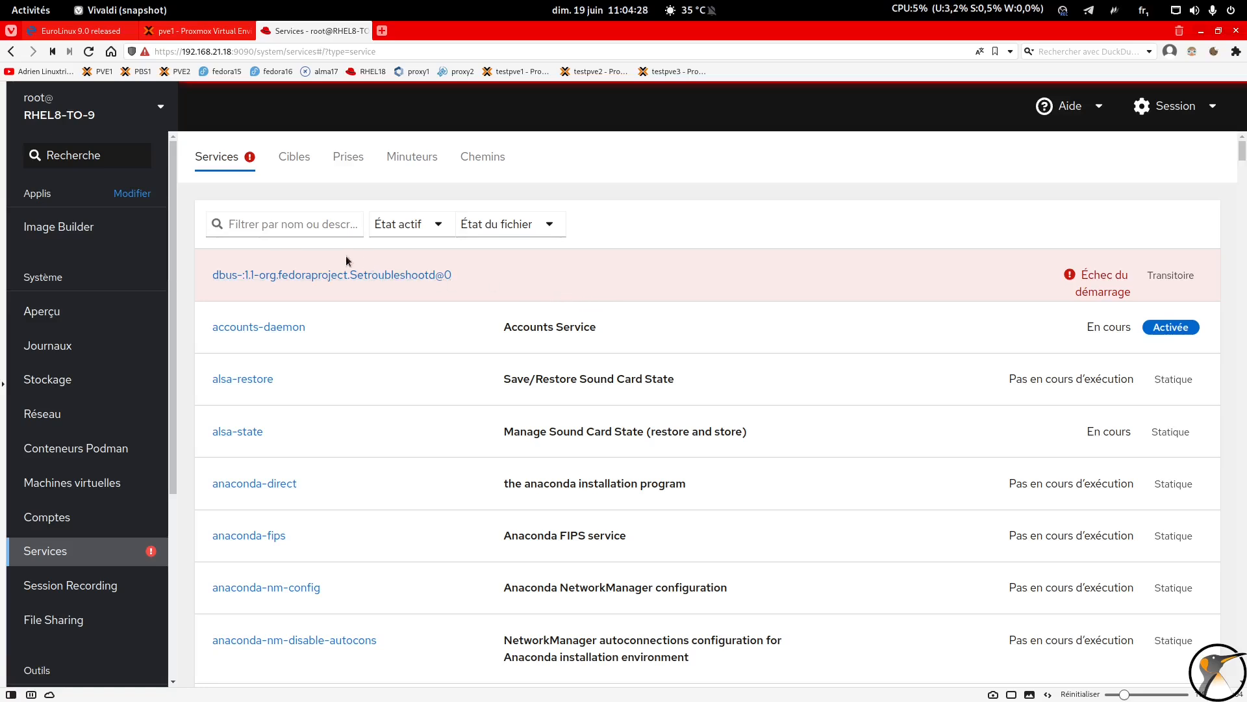
left_click(300, 232)
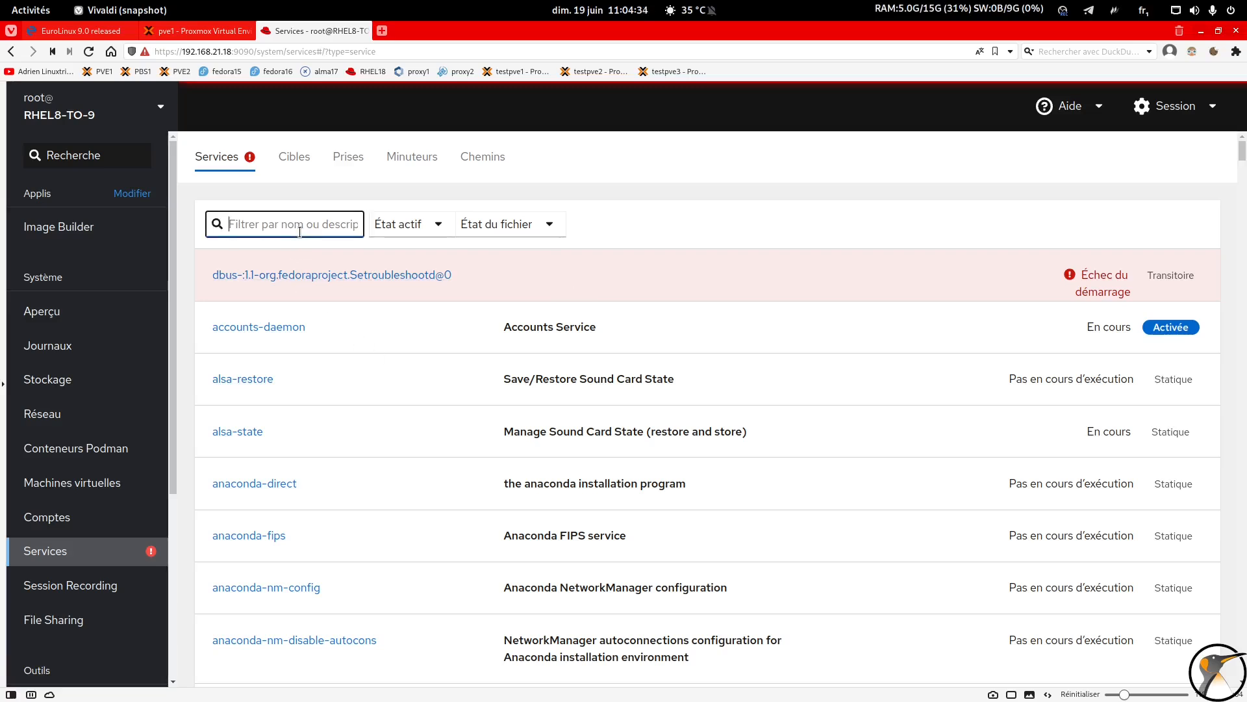
type("smb")
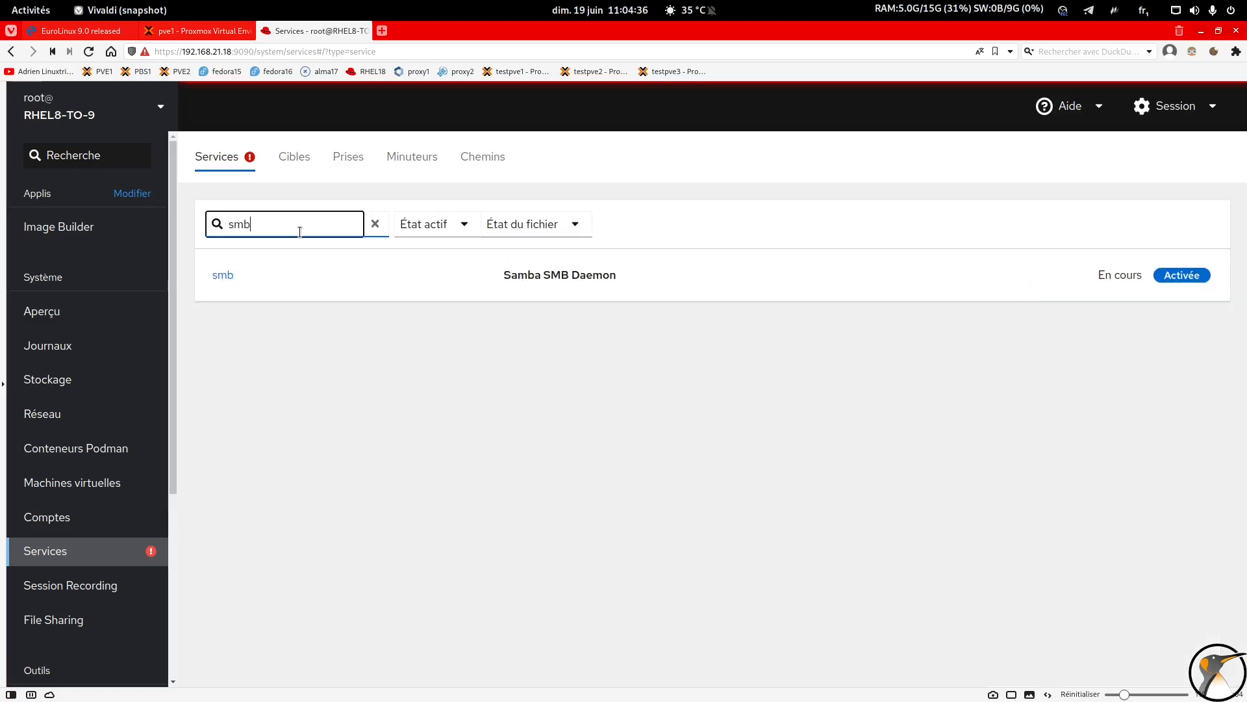
left_click(225, 275)
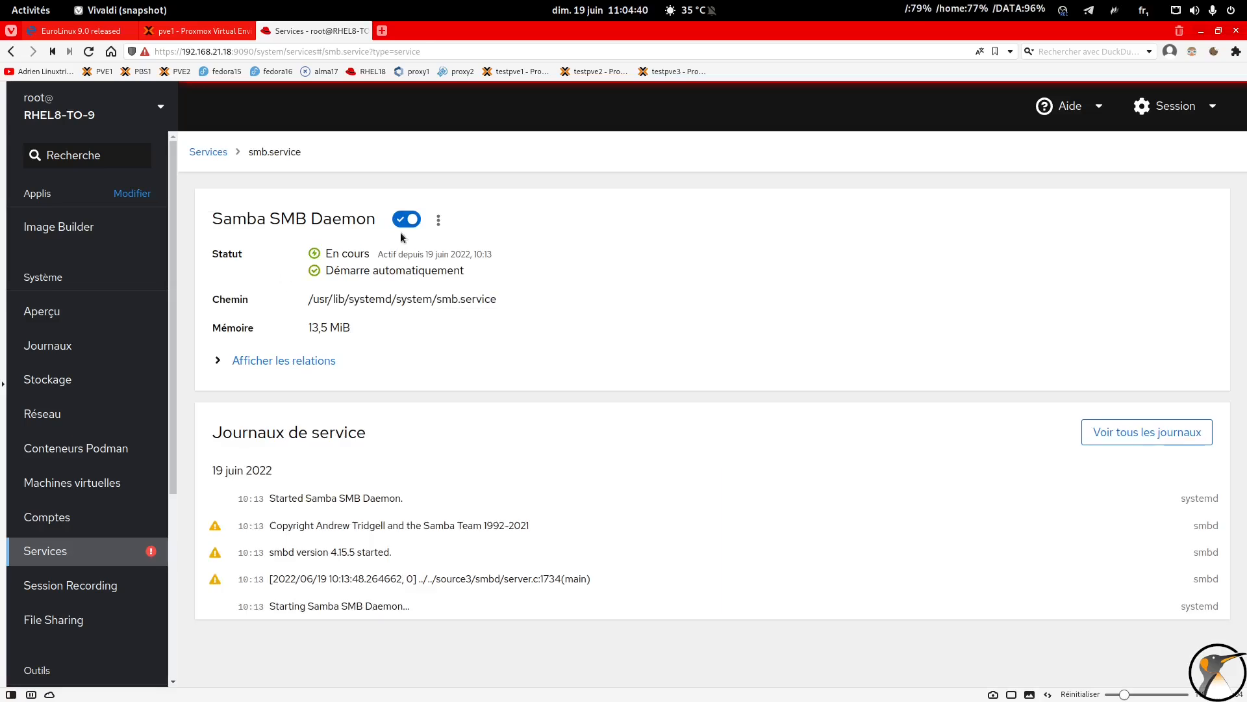
Disable the Samba SMB Daemon service and re-enable it, viewing its unit relations in between
left_click(408, 224)
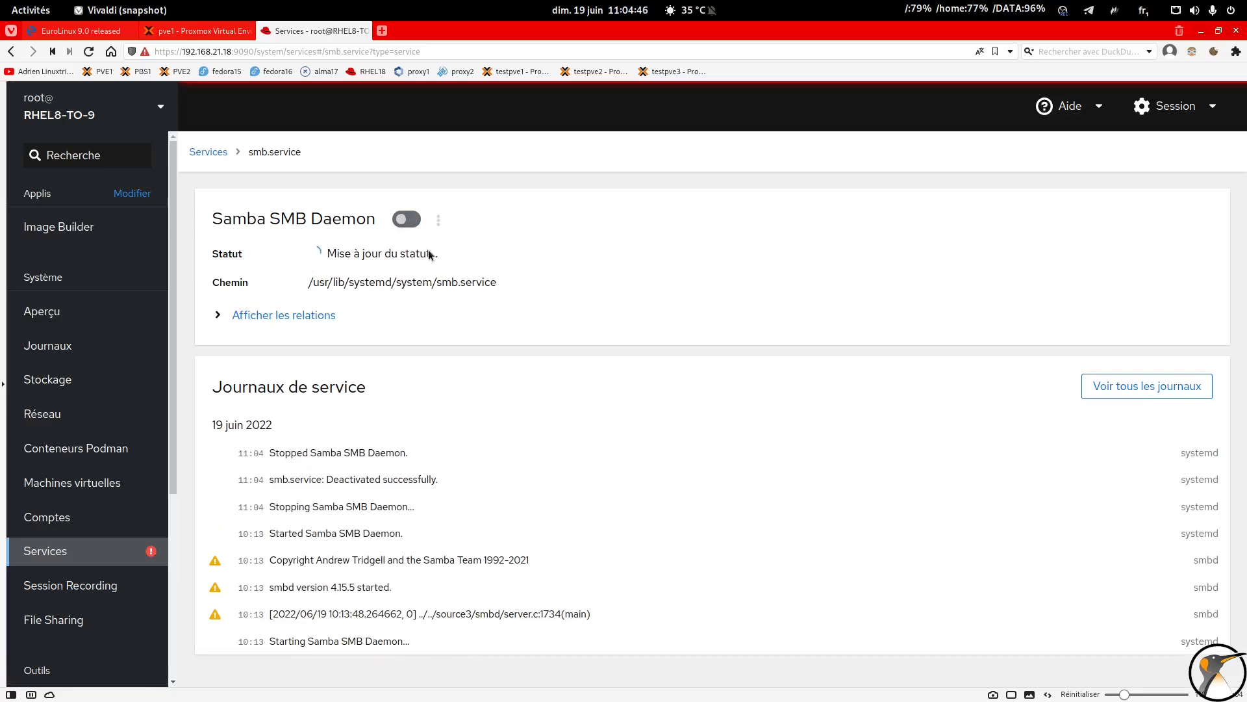
left_click(280, 314)
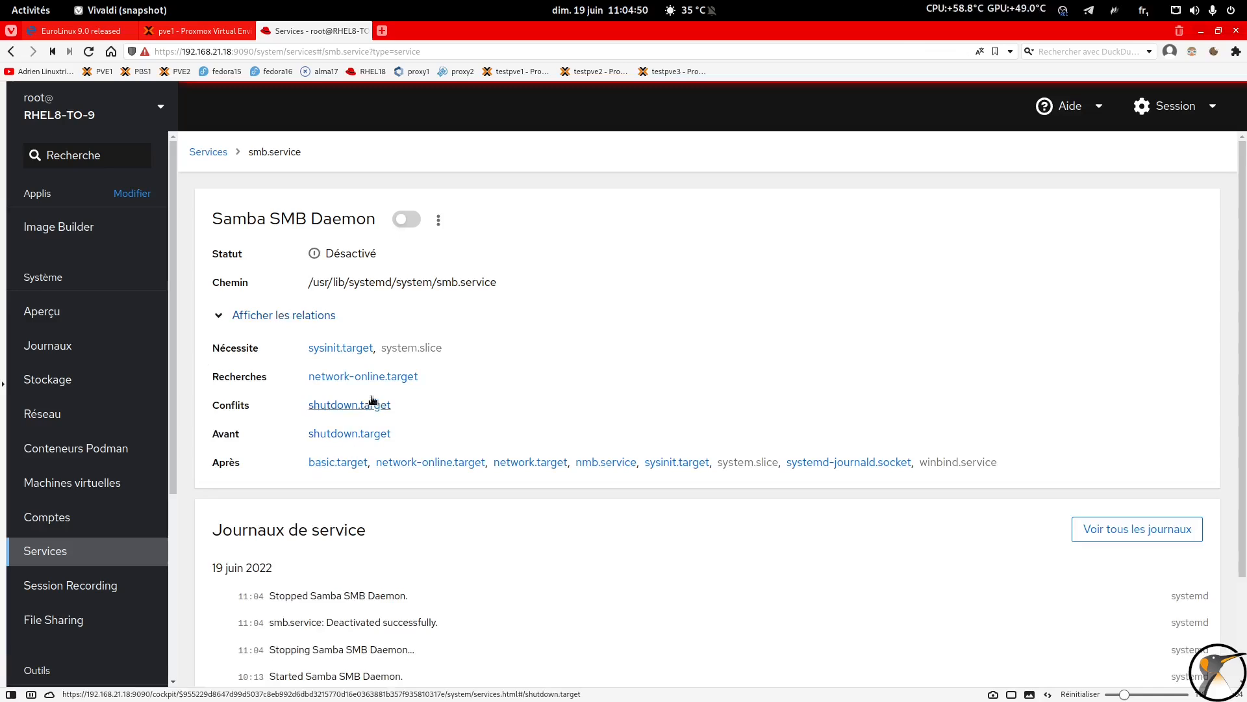
left_click(405, 221)
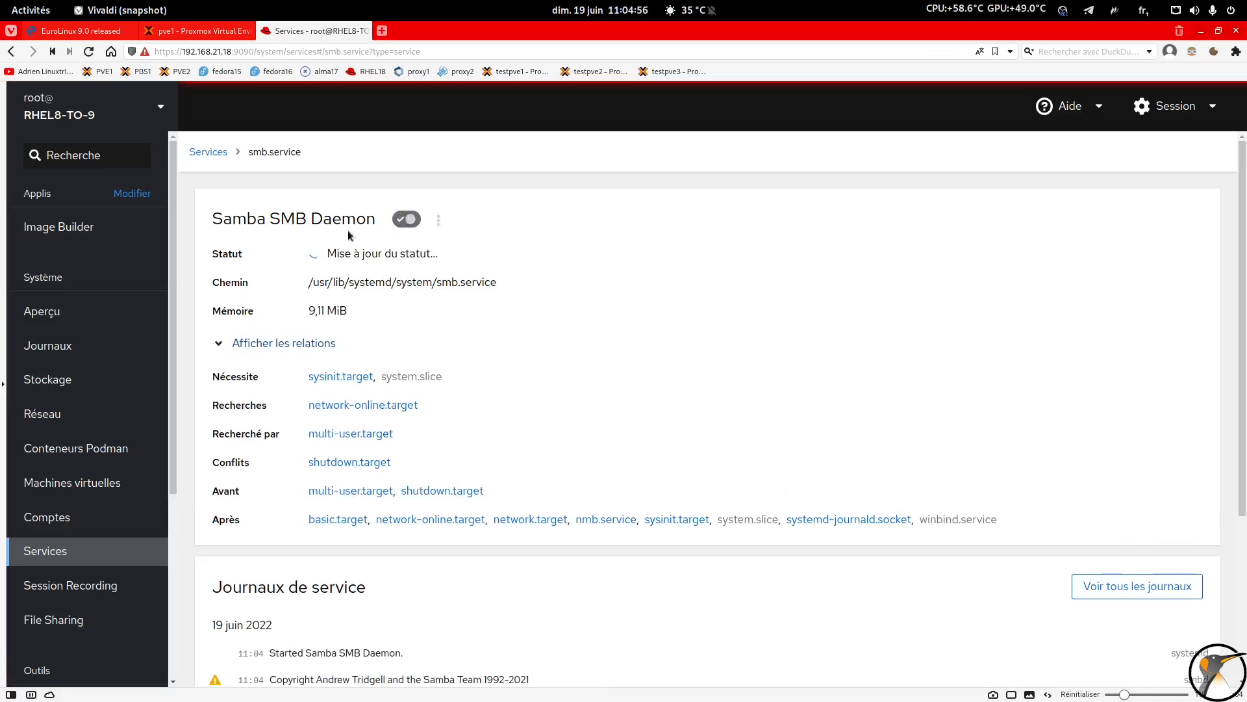
left_click(270, 343)
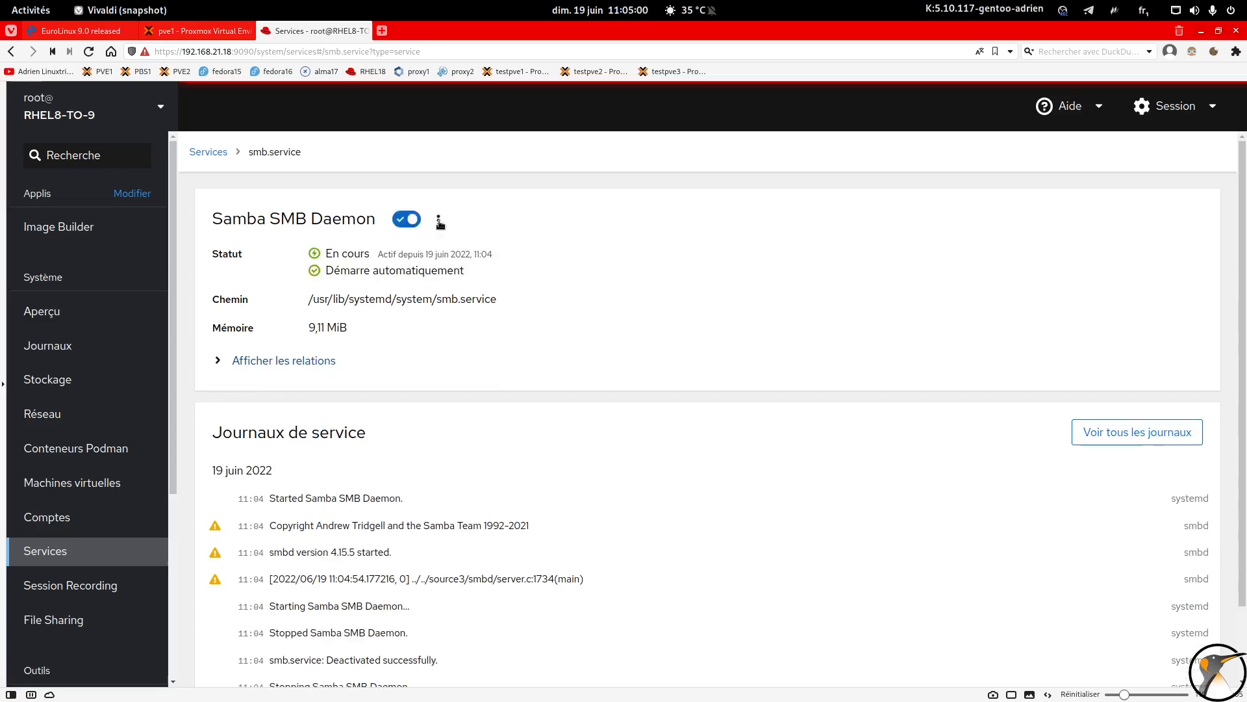
Review the actions available for the Samba SMB Daemon without running any, and return to the services list
left_click(439, 220)
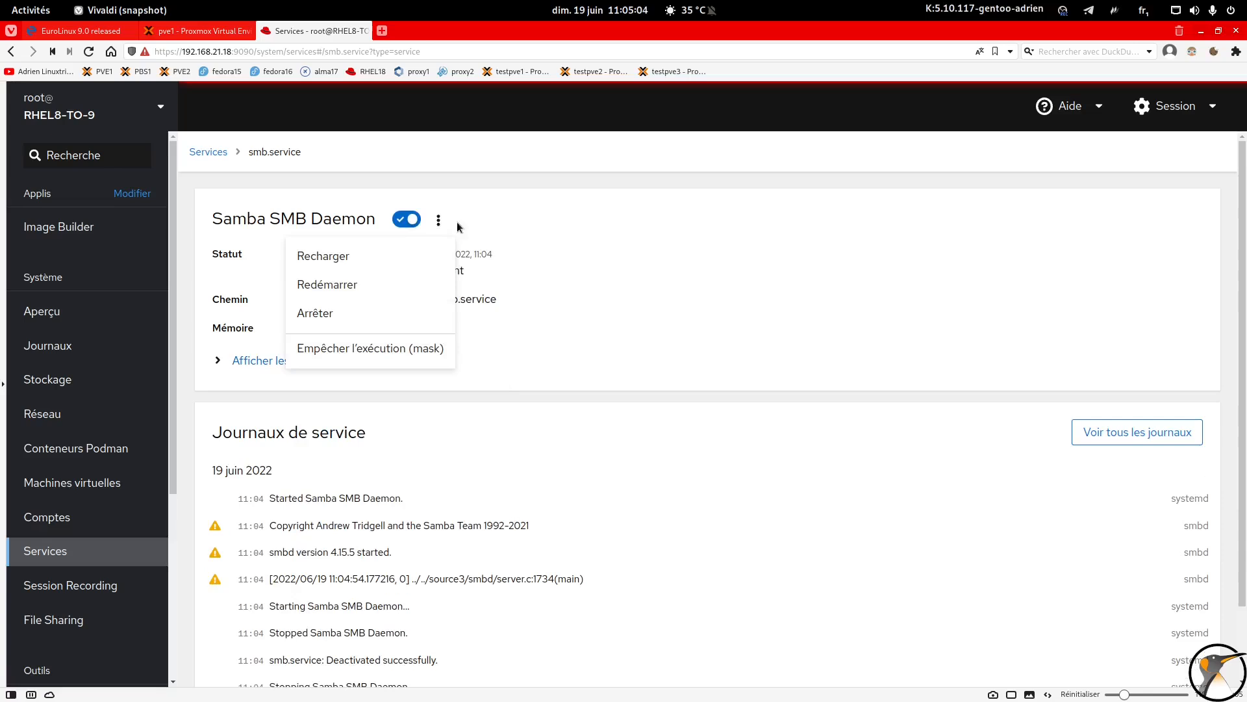
left_click(473, 203)
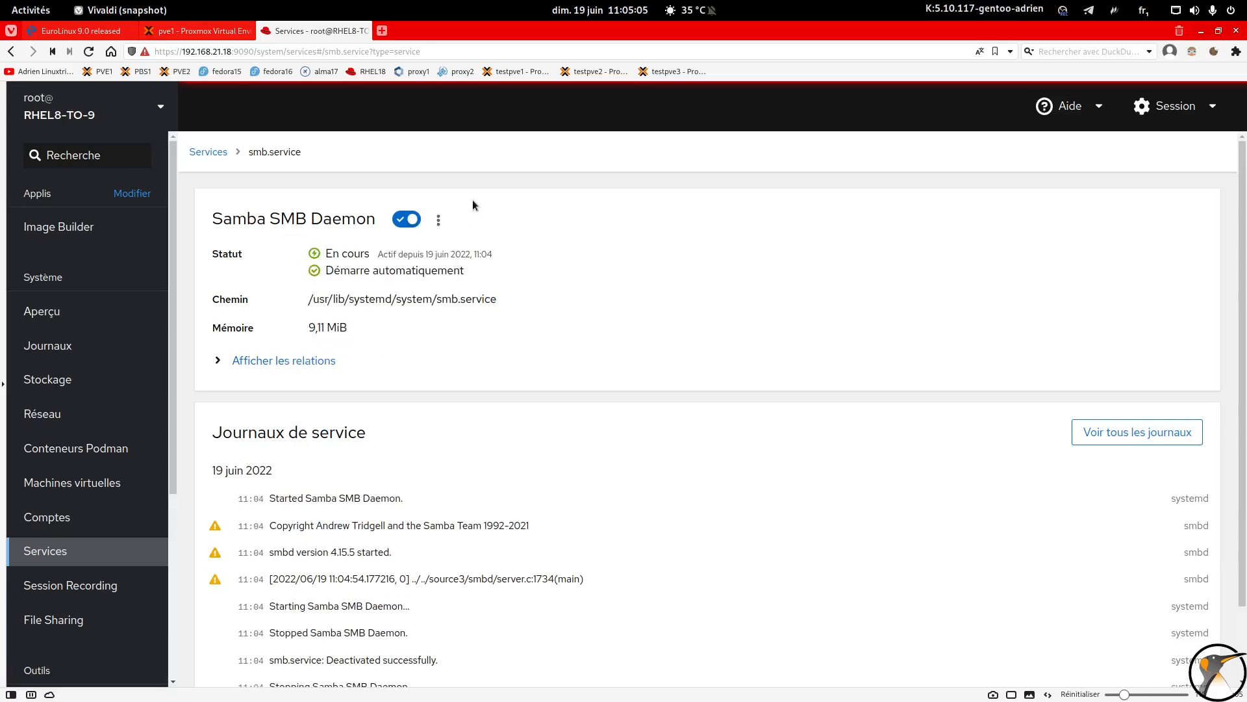
left_click(210, 153)
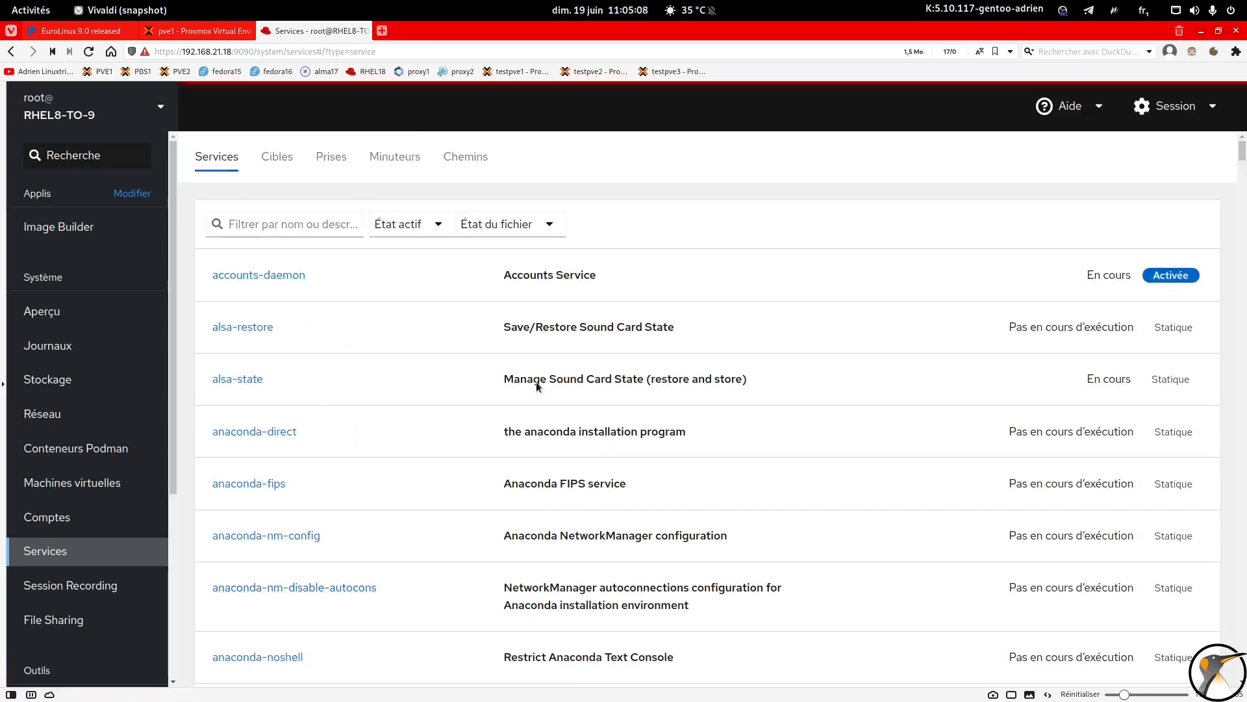
Try the services list filters for enabled, disabled, failed-to-start and running units, clearing each one again
left_click(516, 229)
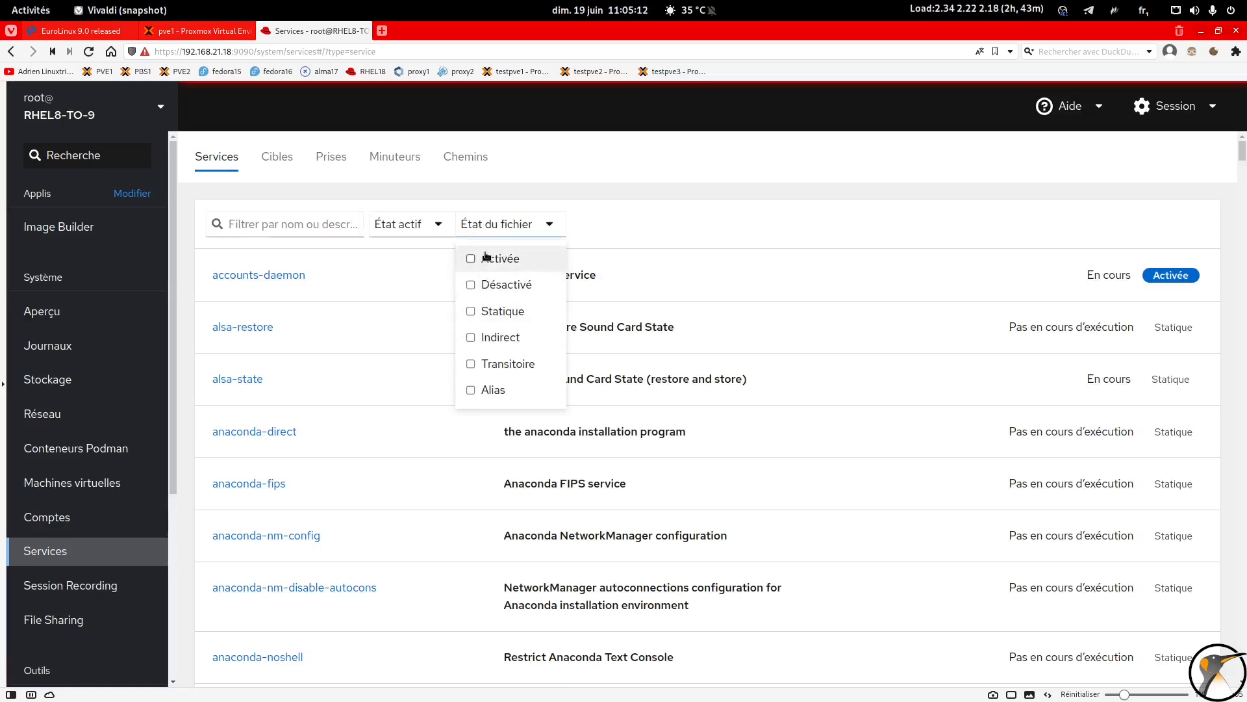
left_click(487, 258)
left_click(486, 257)
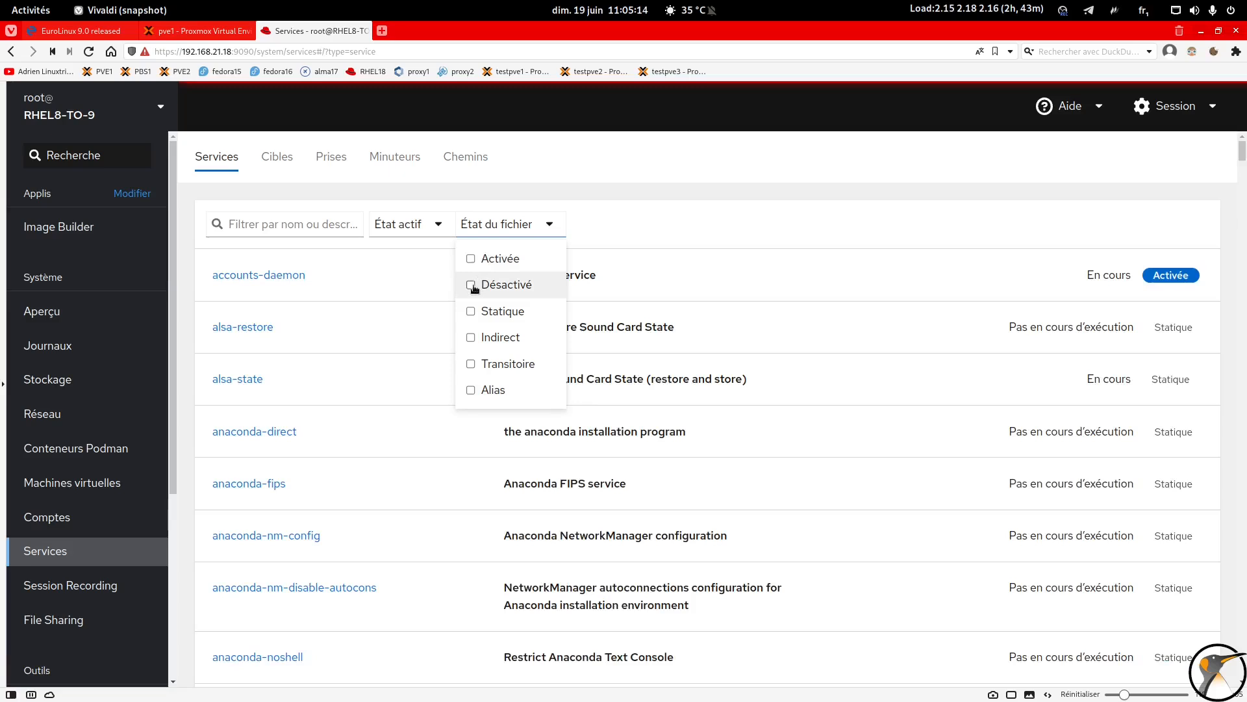
left_click(474, 287)
left_click(474, 286)
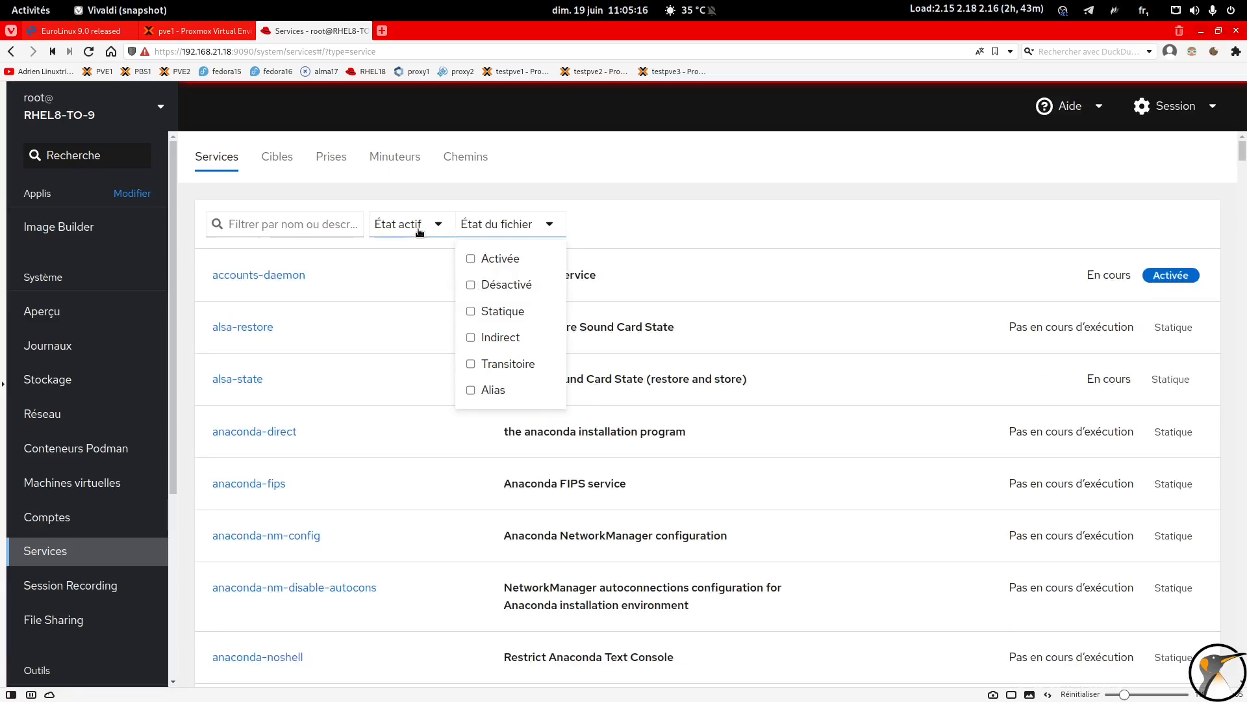
left_click(398, 225)
left_click(411, 309)
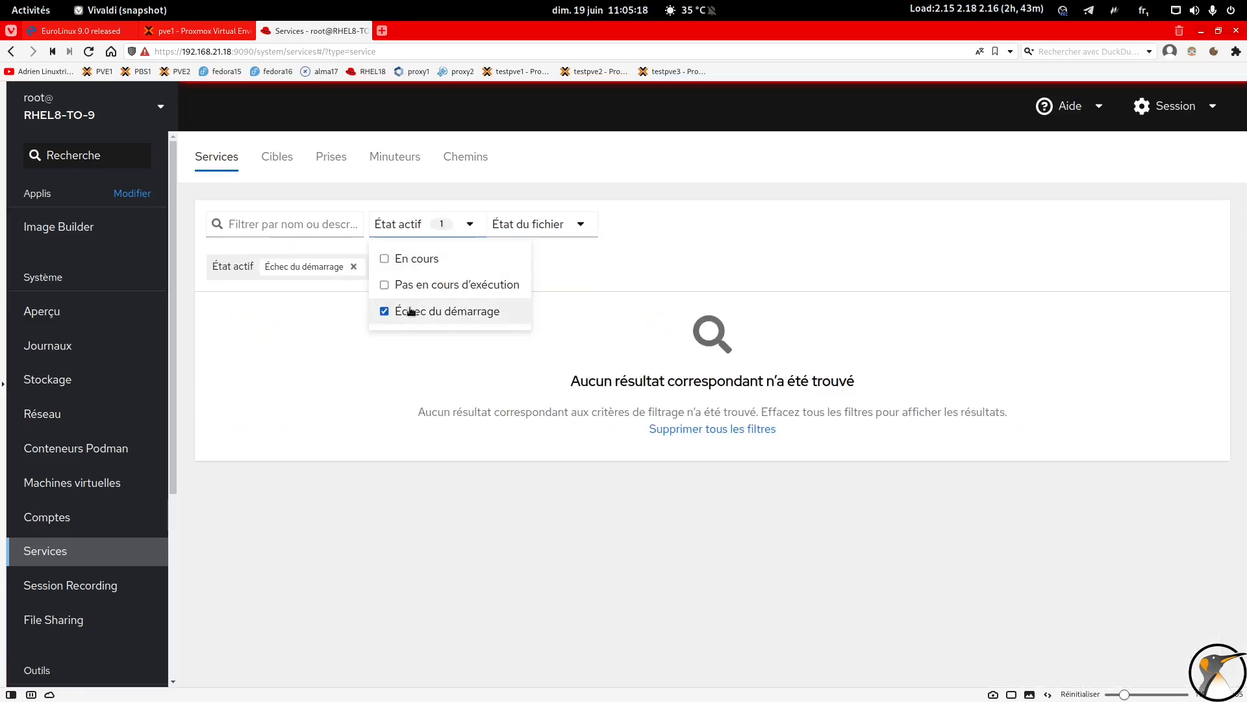
left_click(411, 311)
left_click(405, 263)
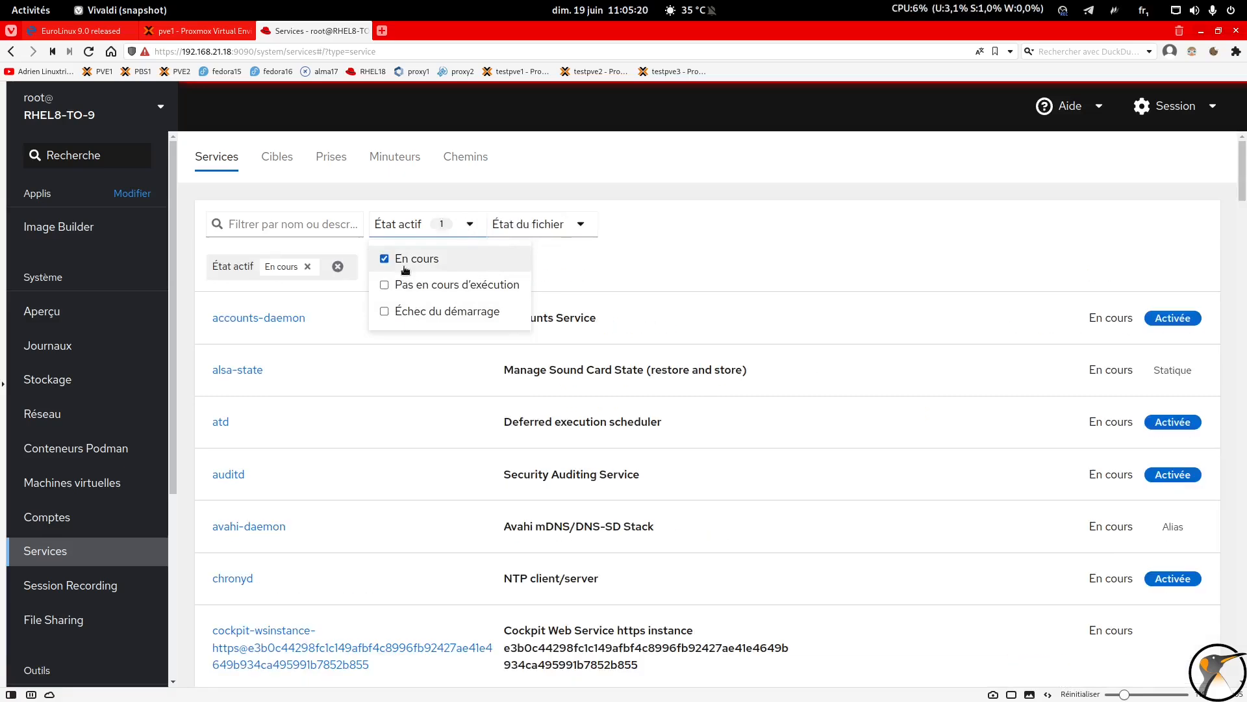
left_click(404, 267)
Look through the targets, sockets, timers and paths, and return to the services list
left_click(276, 162)
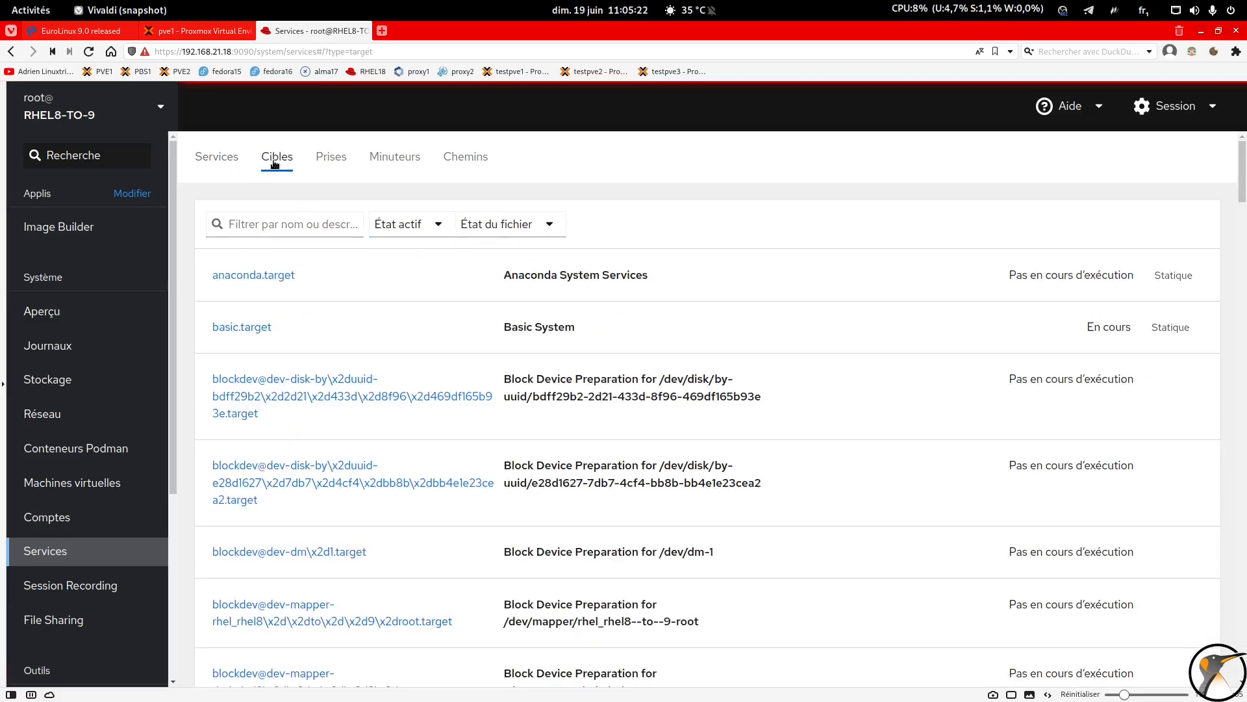
left_click(329, 161)
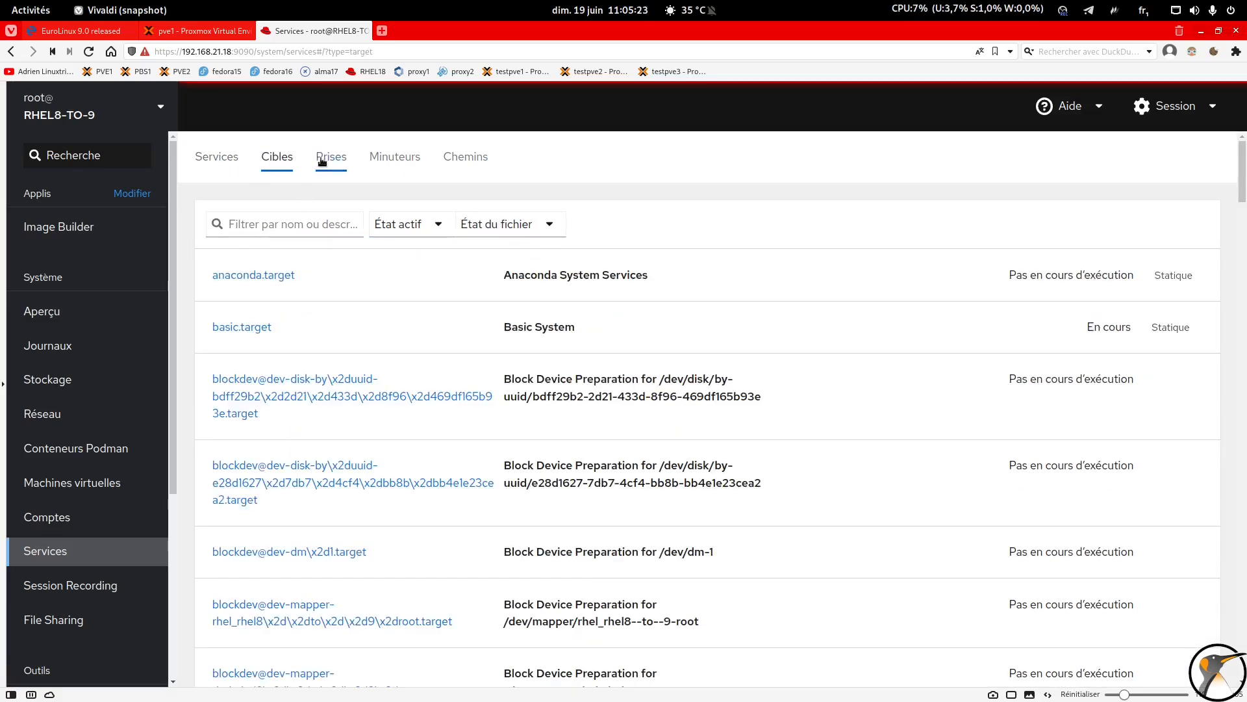
left_click(379, 167)
left_click(478, 165)
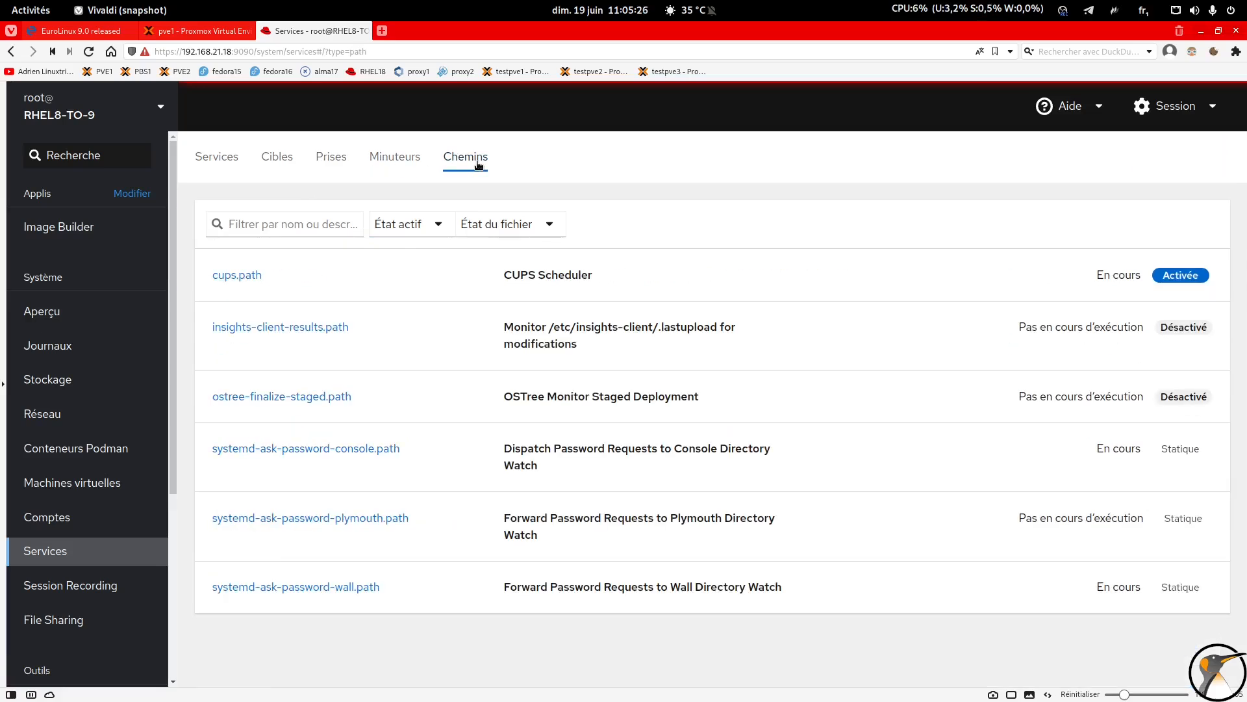
left_click(222, 161)
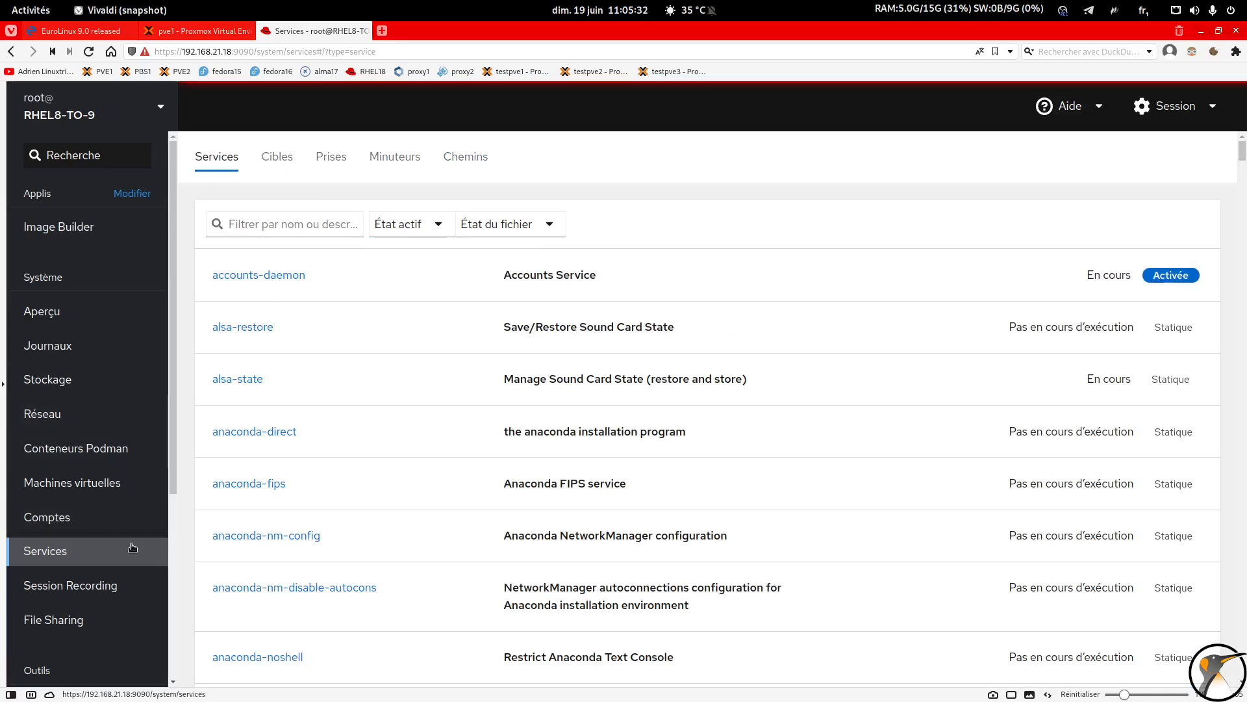
View the Session Recording page, and open the Samba section of File Sharing
left_click(101, 588)
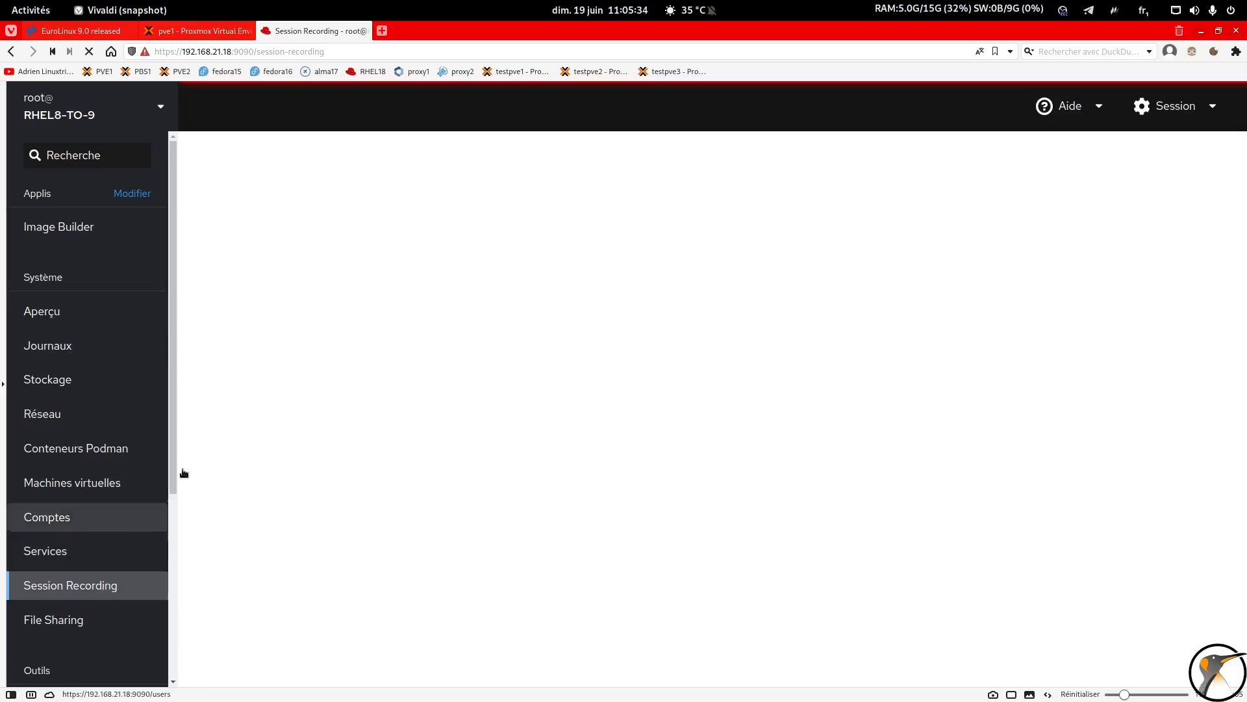
scroll(103, 364, "down", 3)
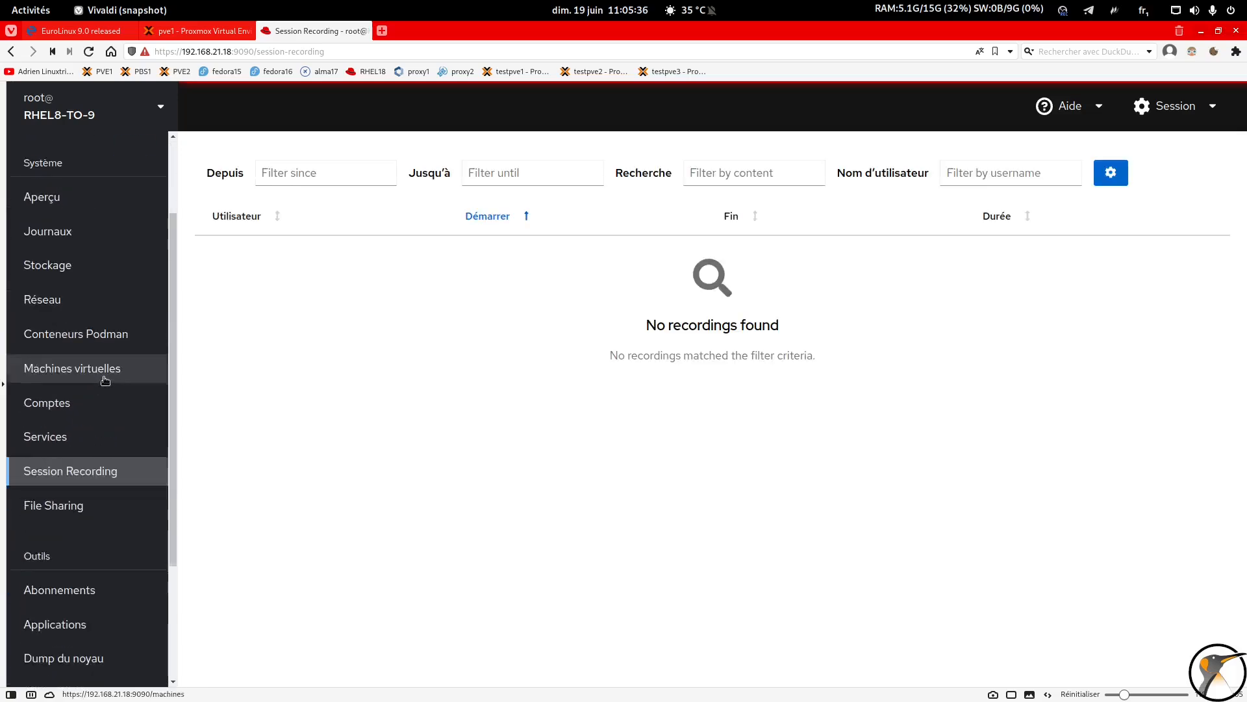
left_click(77, 487)
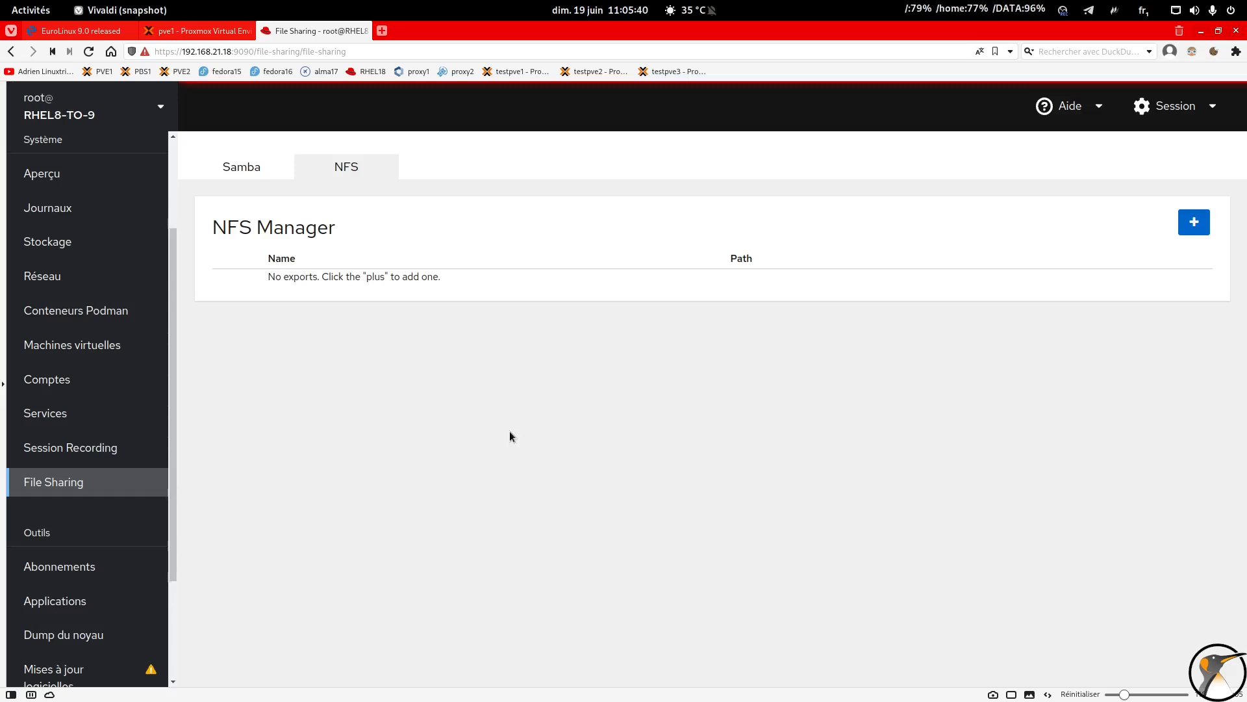
left_click(252, 173)
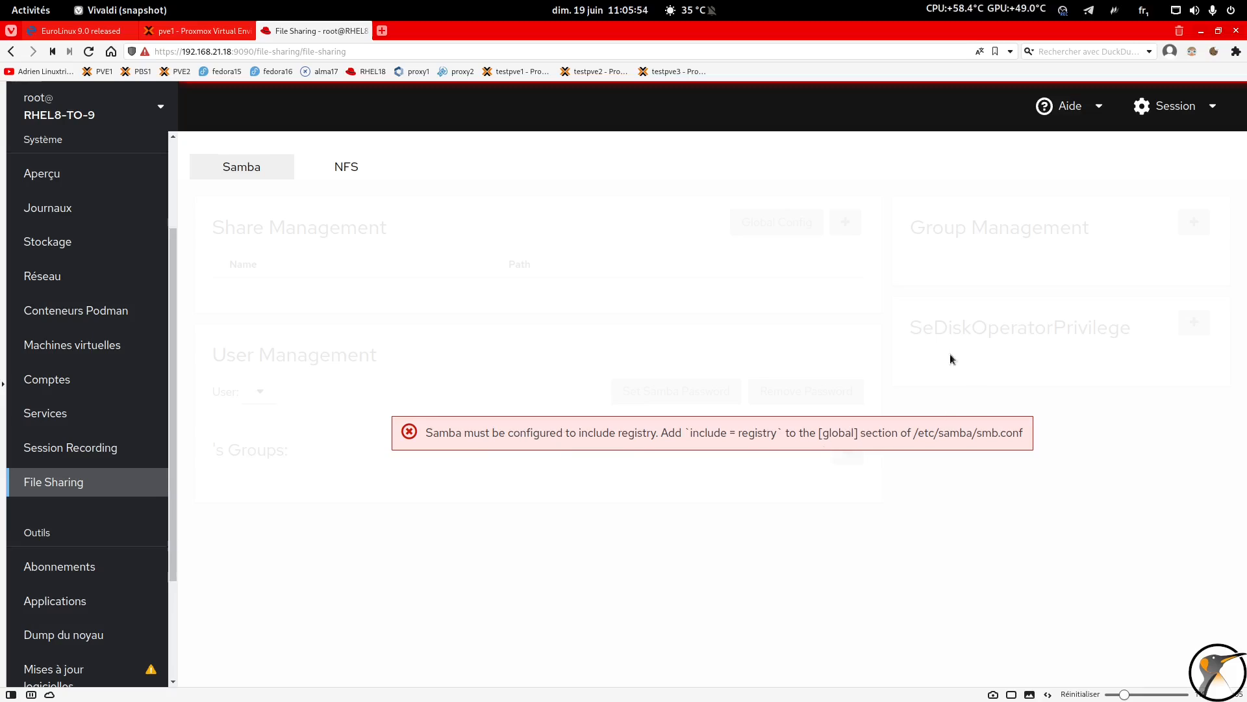
Review the NFS Add Export form, adding and removing a second client entry, cancel it, and return to the Samba section
left_click(354, 175)
left_click(1193, 222)
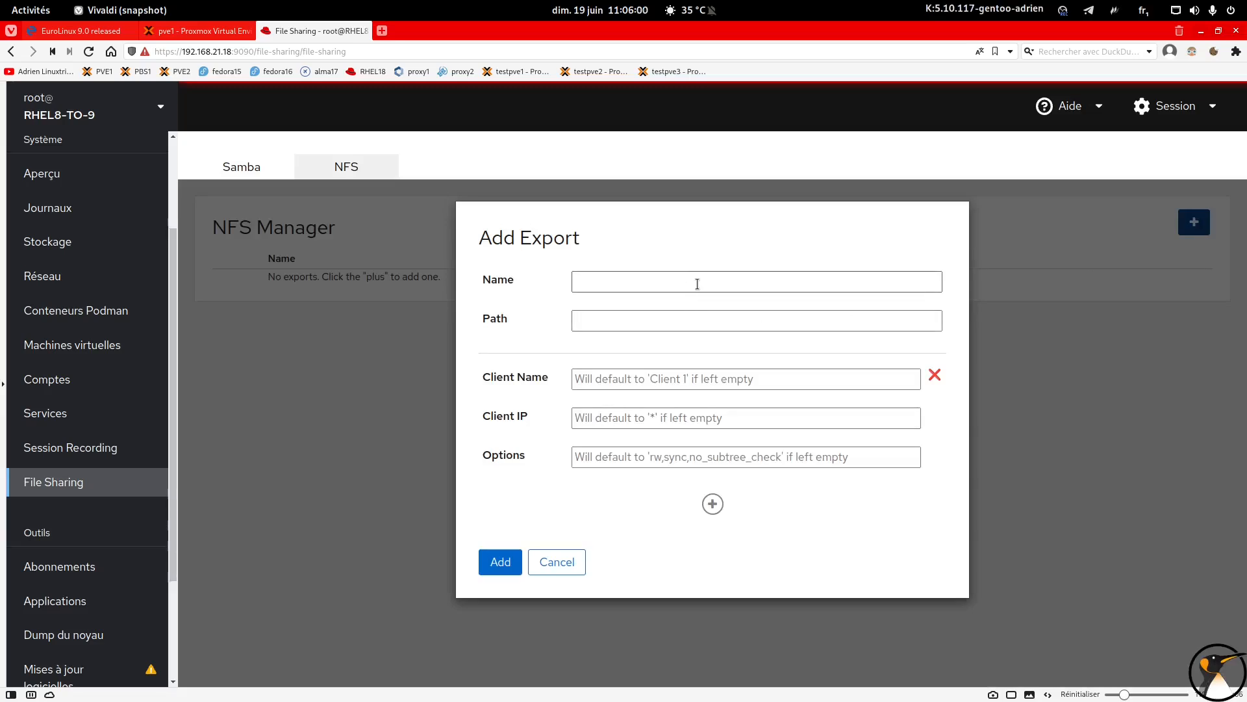
left_click(635, 378)
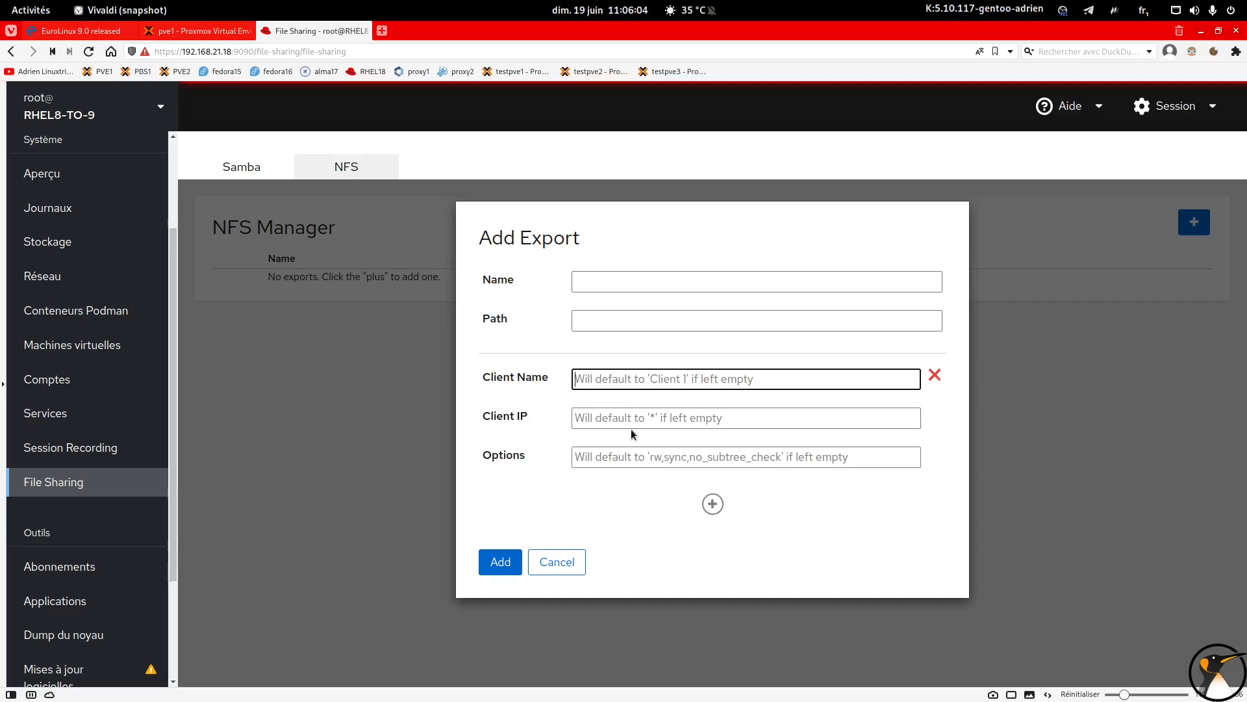
left_click(668, 453)
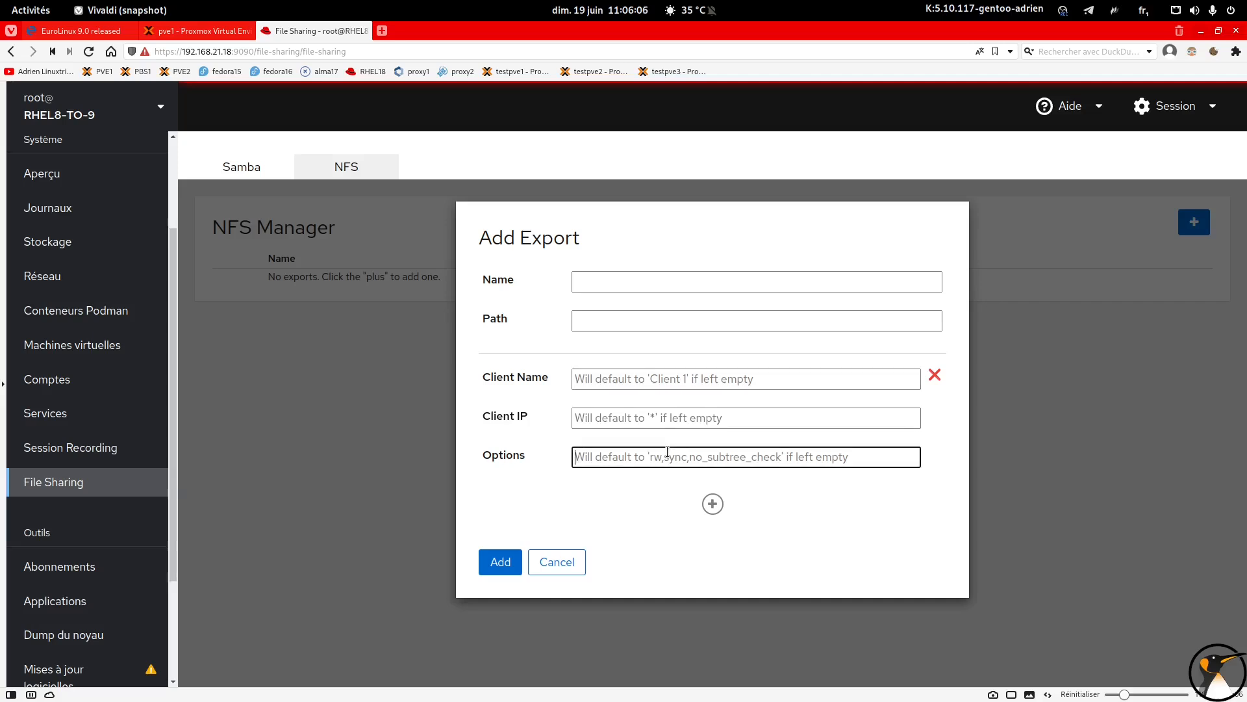
left_click(712, 504)
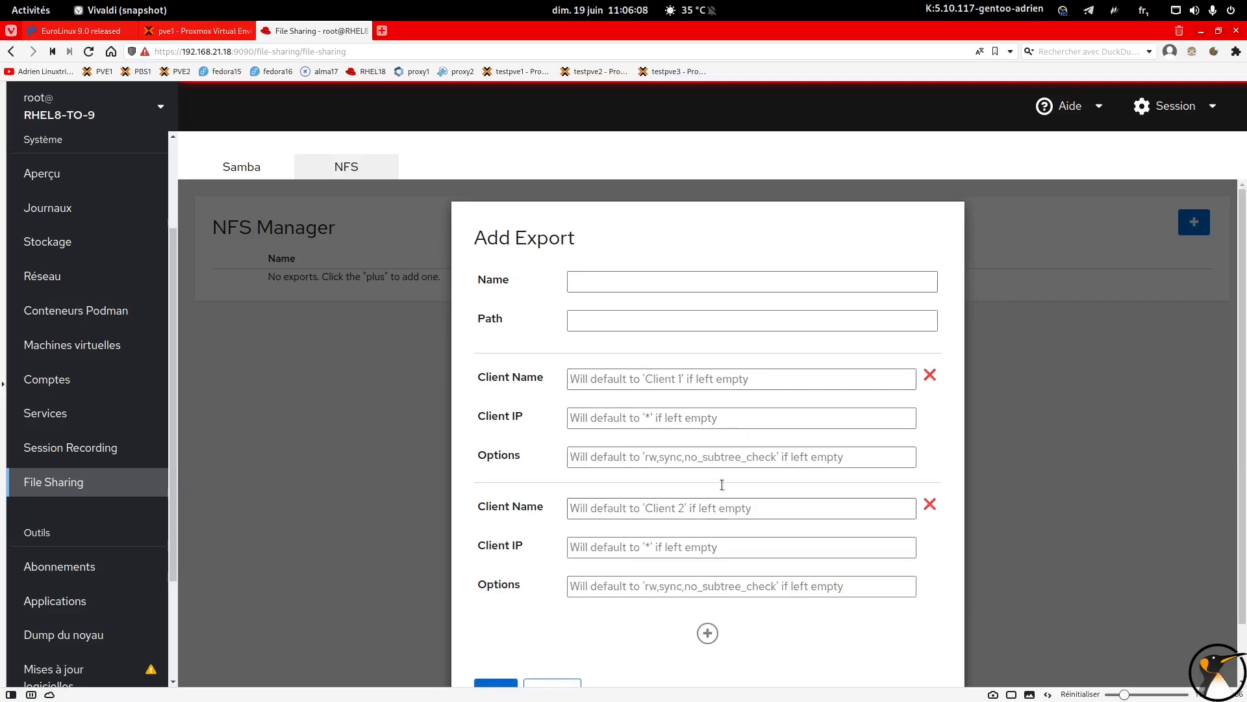
left_click(929, 504)
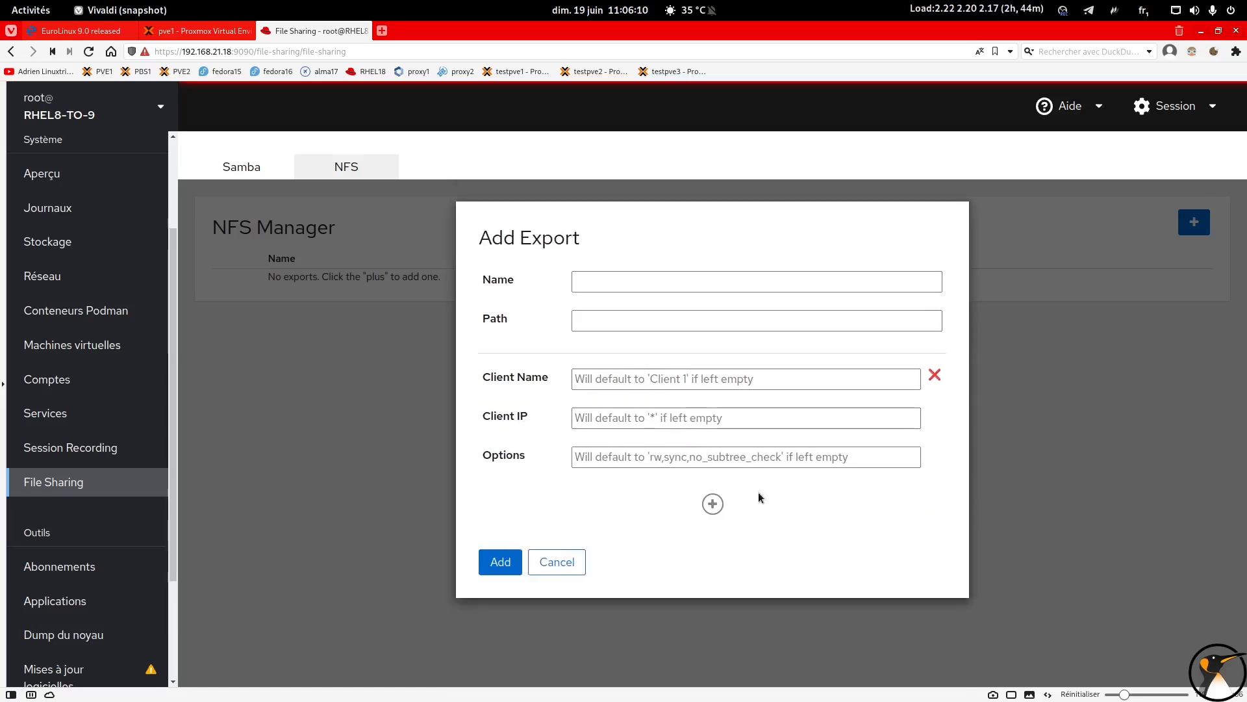
left_click(557, 562)
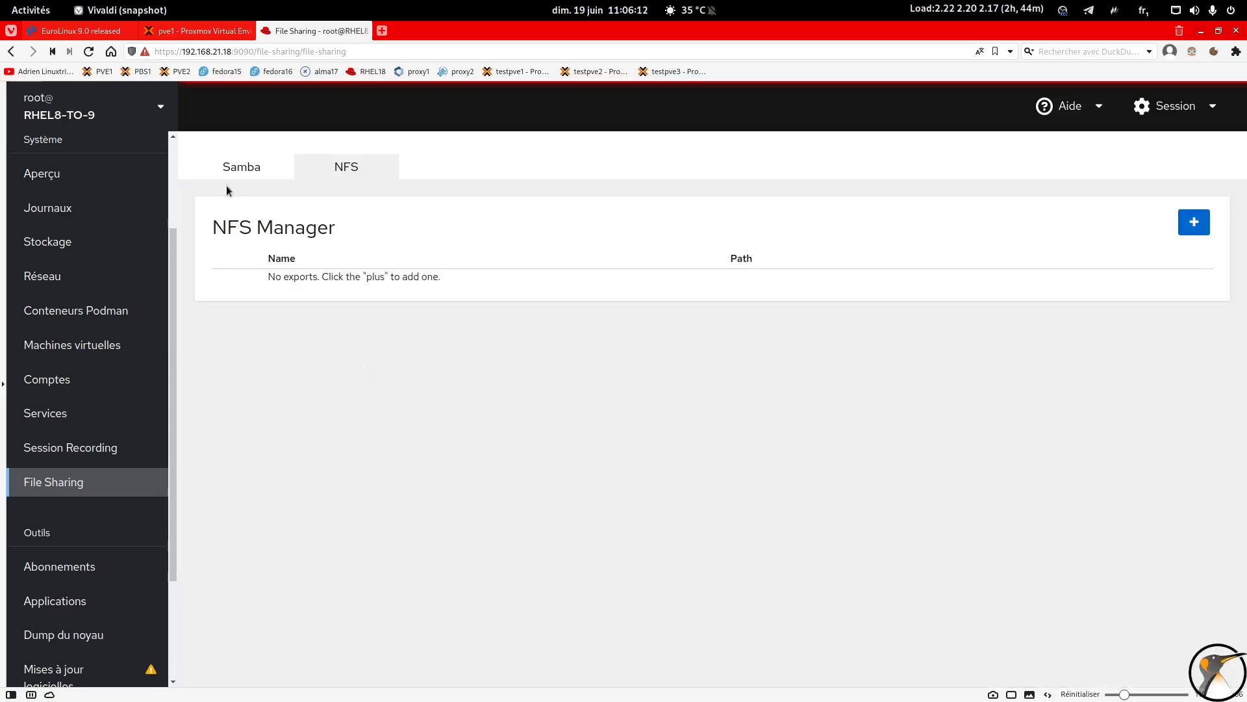
left_click(242, 169)
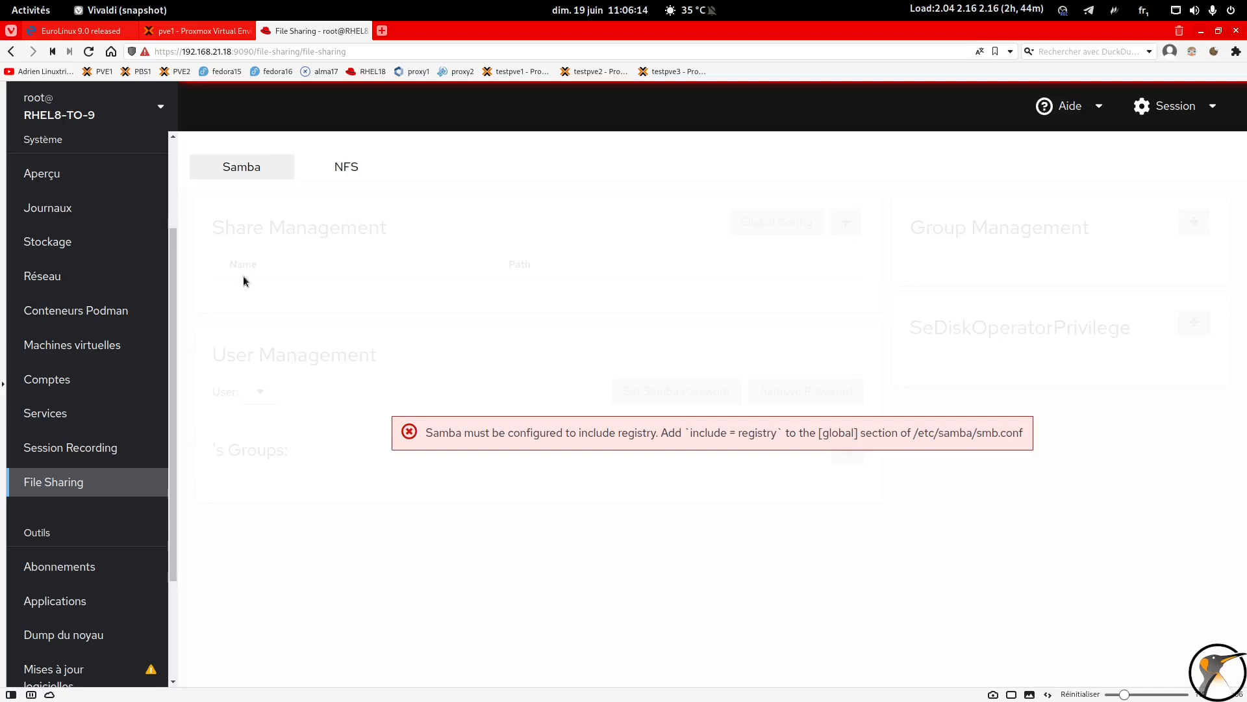
View the subscription page and expand the details of the installed Red Hat Enterprise Linux for x86_64 product
left_click(91, 573)
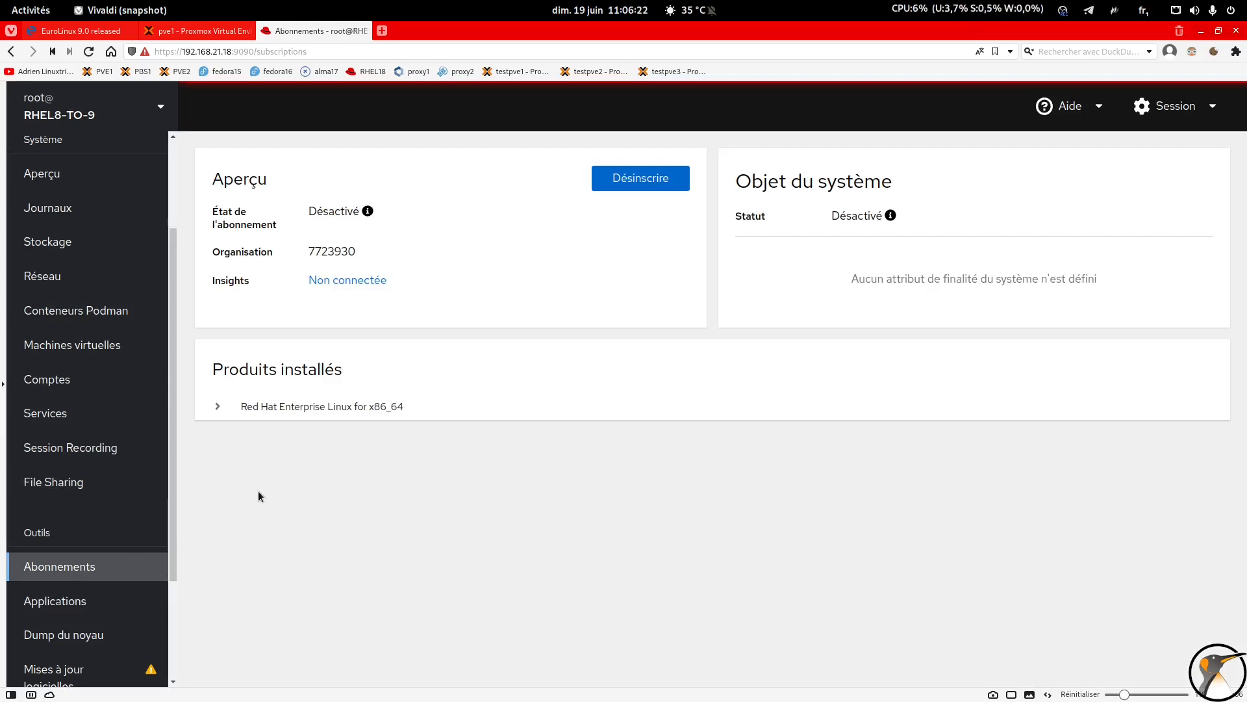
left_click(219, 408)
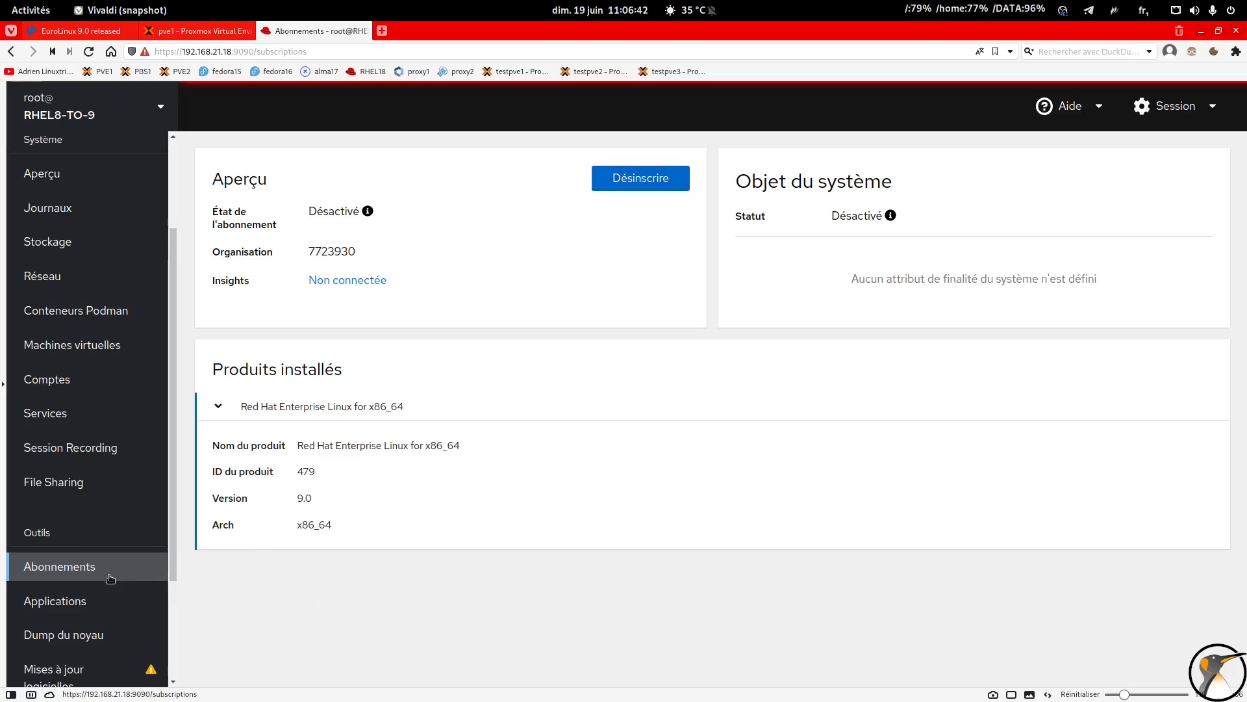
Review the list of Cockpit applications and the kernel crash dump page
left_click(83, 607)
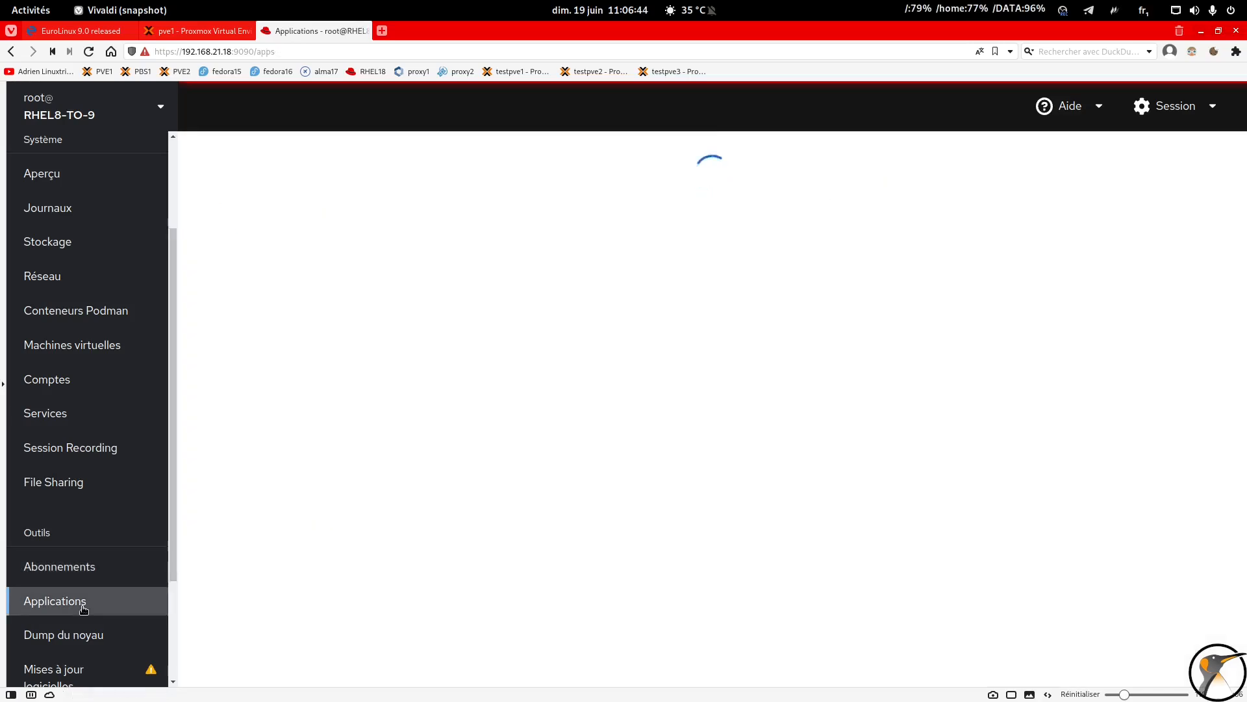
scroll(83, 607, "down", 3)
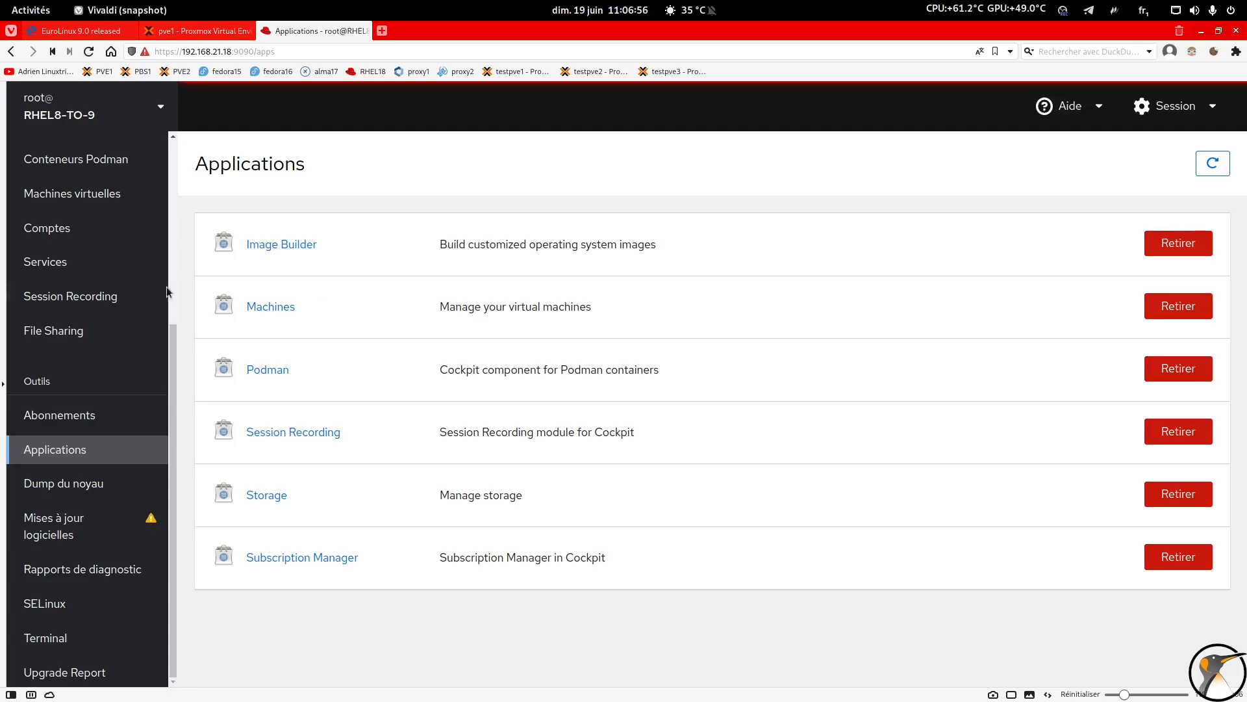
left_click(106, 489)
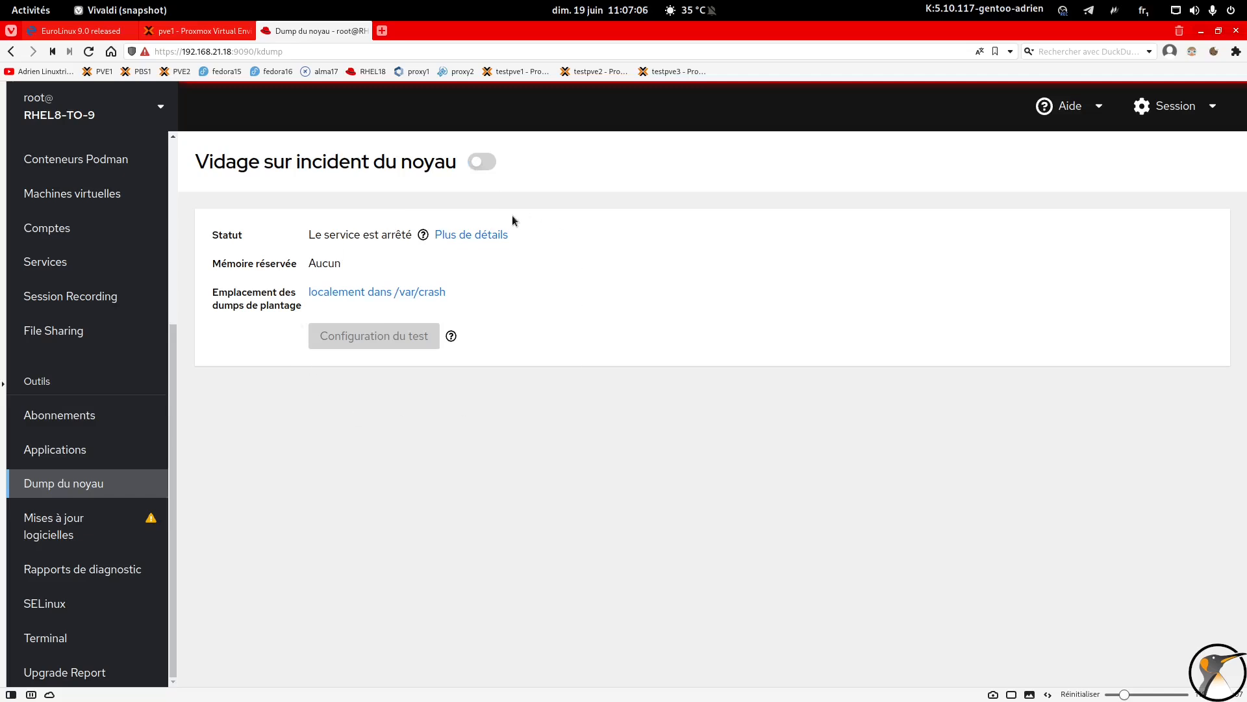
Review the software updates and the kernel live patching settings without applying them, and open the diagnostic reports page
left_click(116, 535)
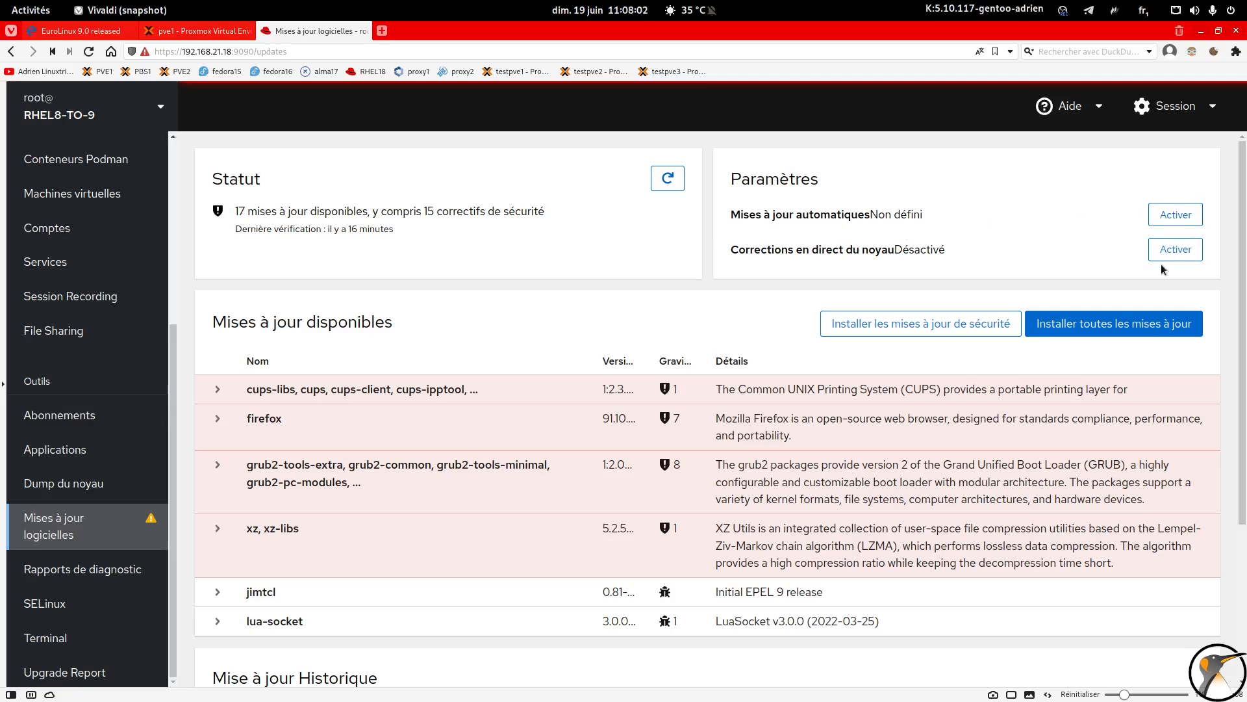
left_click(1176, 249)
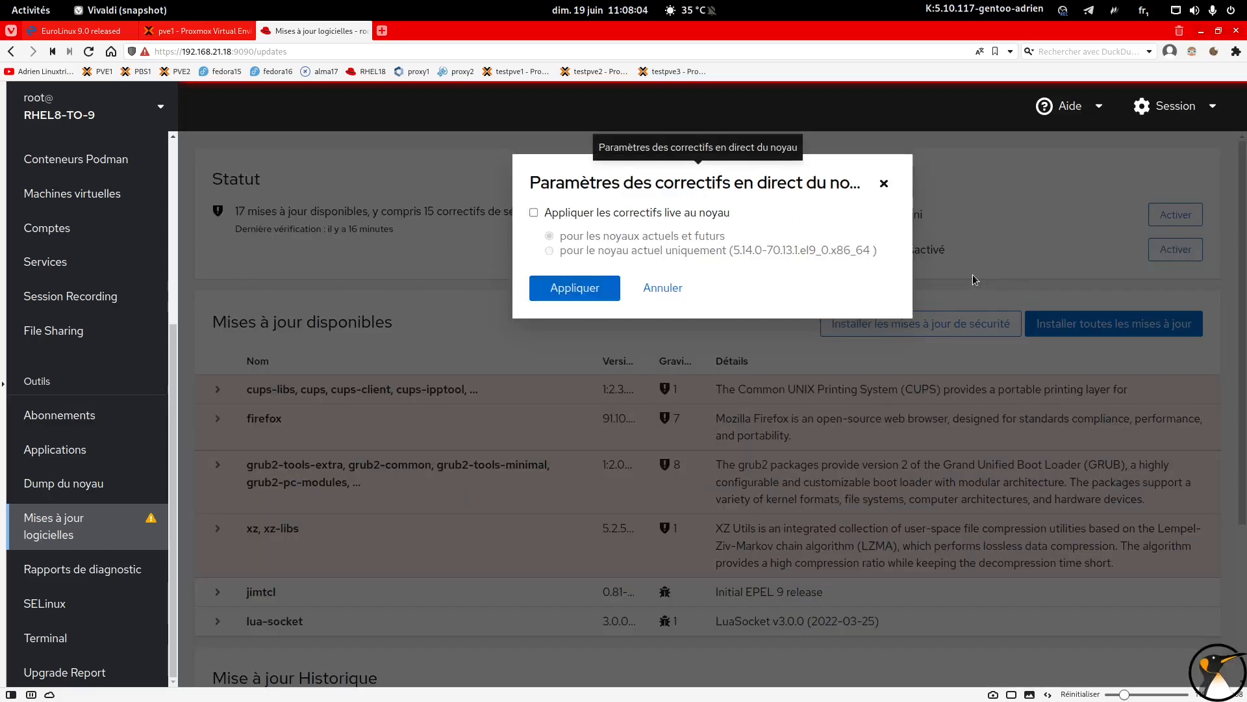
left_click(534, 214)
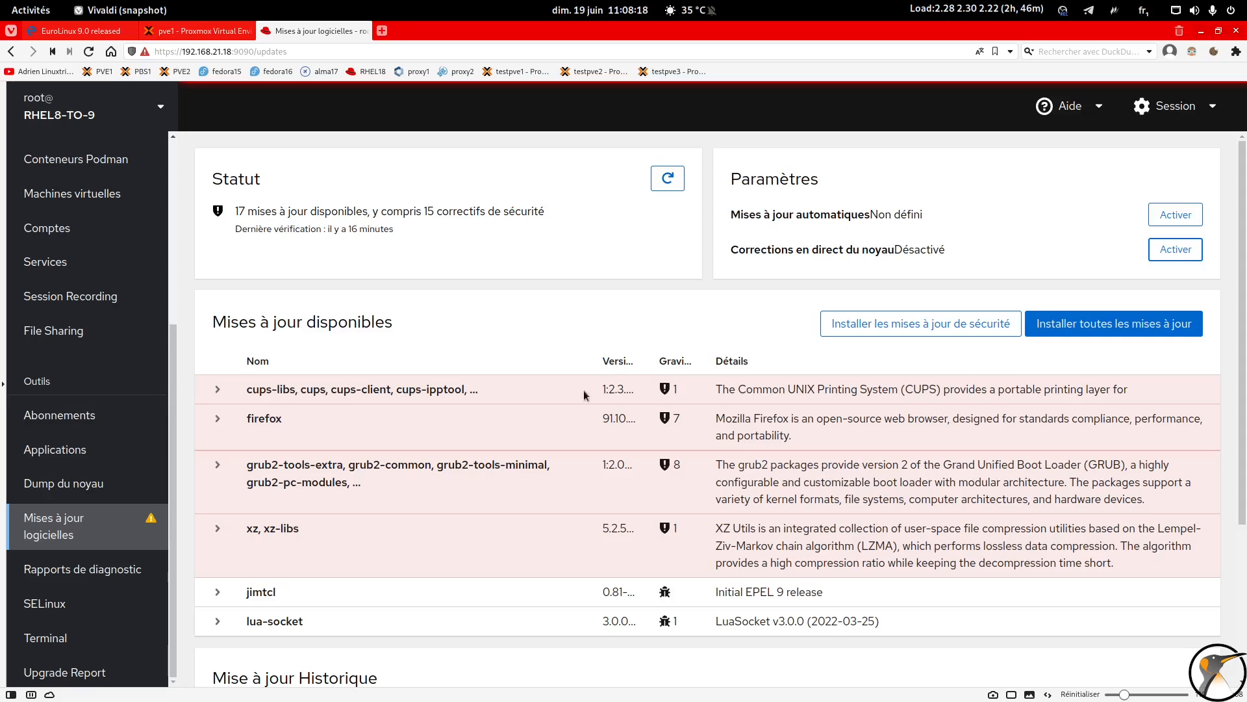
left_click(82, 569)
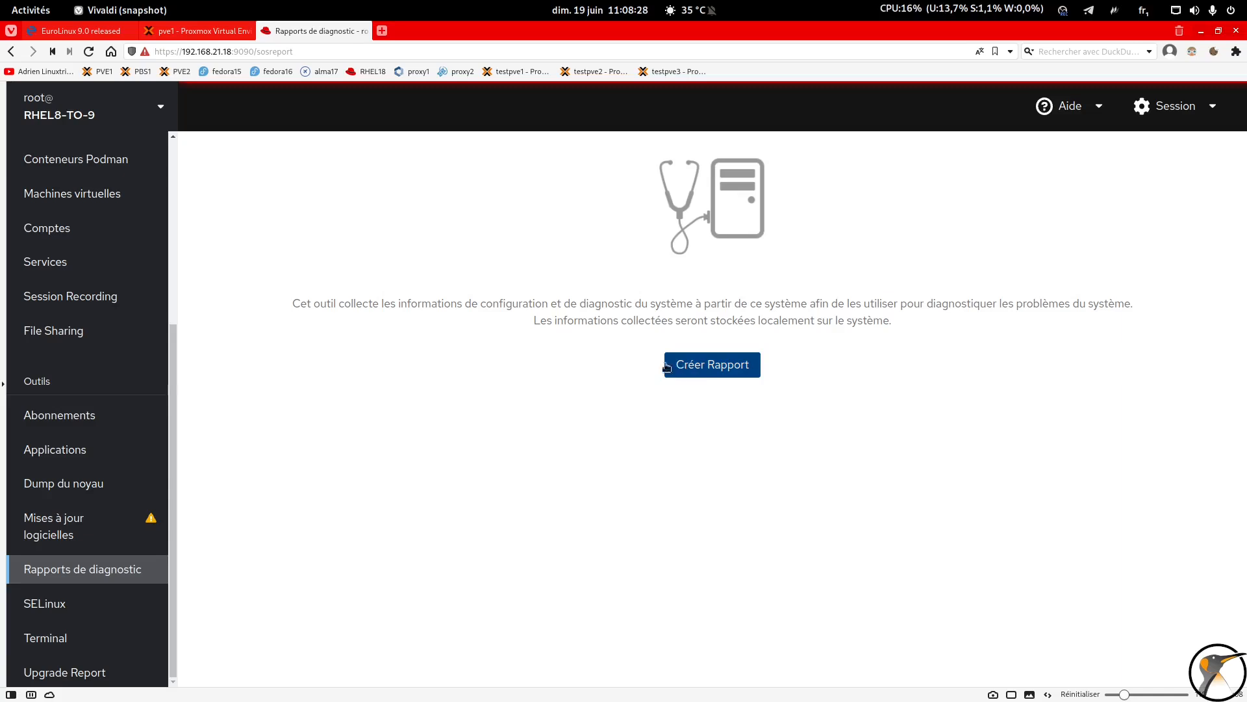
Open the SELinux page, switch the policy to enforcing and set it back to permissive
left_click(85, 598)
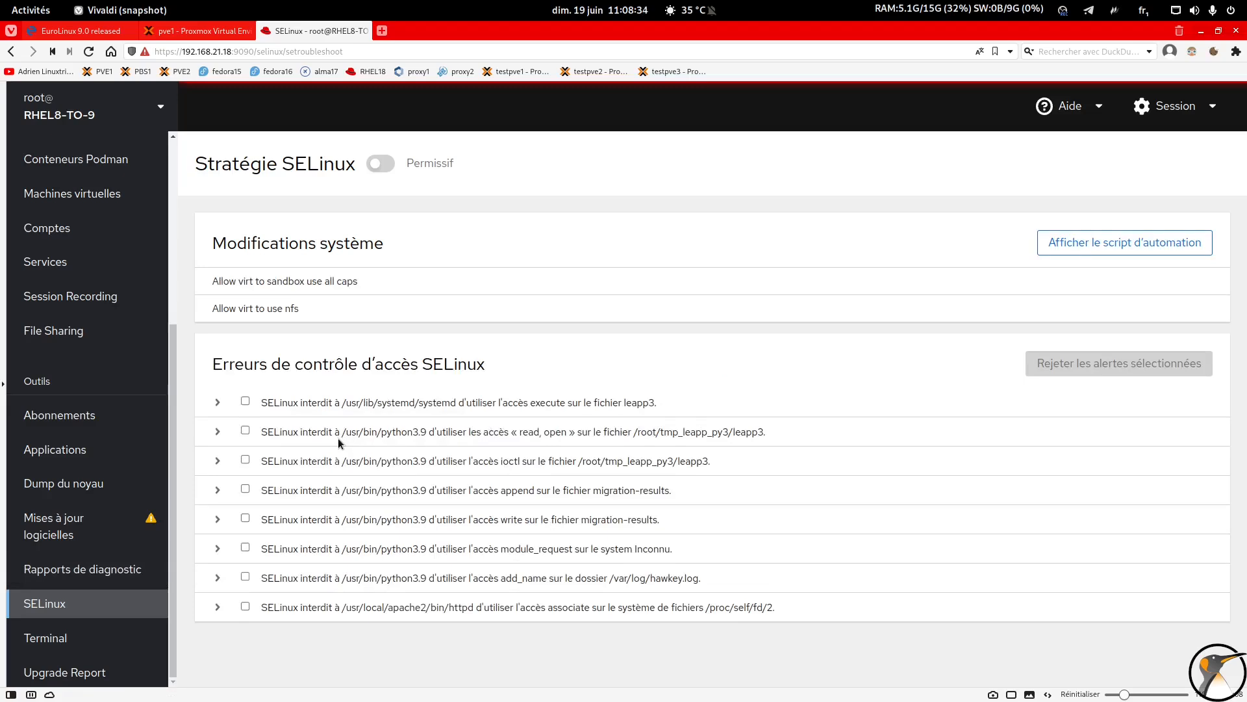
left_click(383, 166)
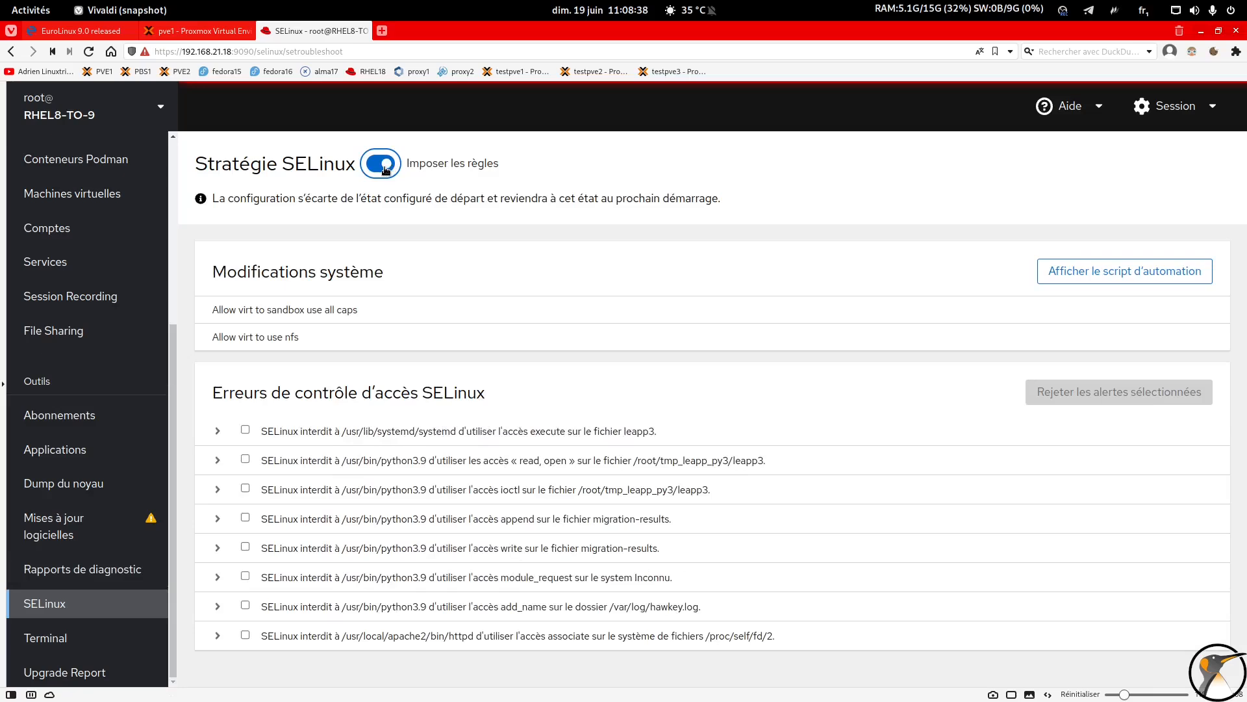
left_click(386, 170)
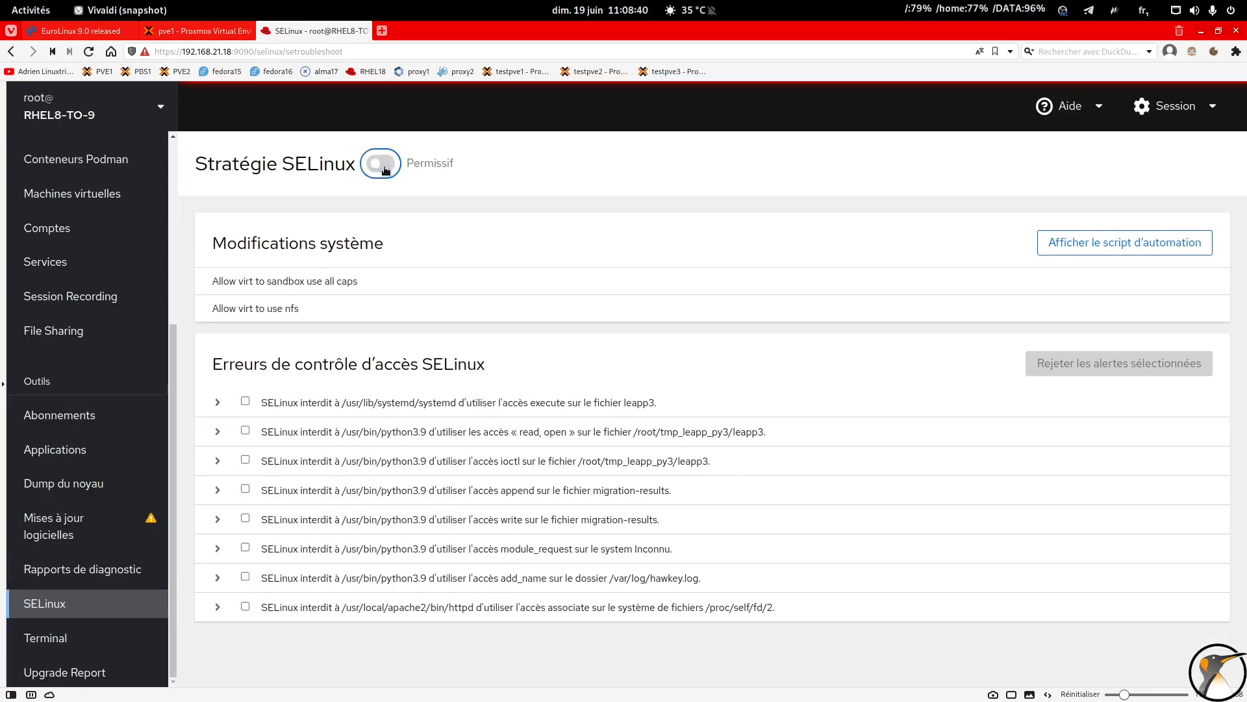
Expand the SELinux access error for execute on leapp3, and view its audit log and suggested solutions
left_click(219, 403)
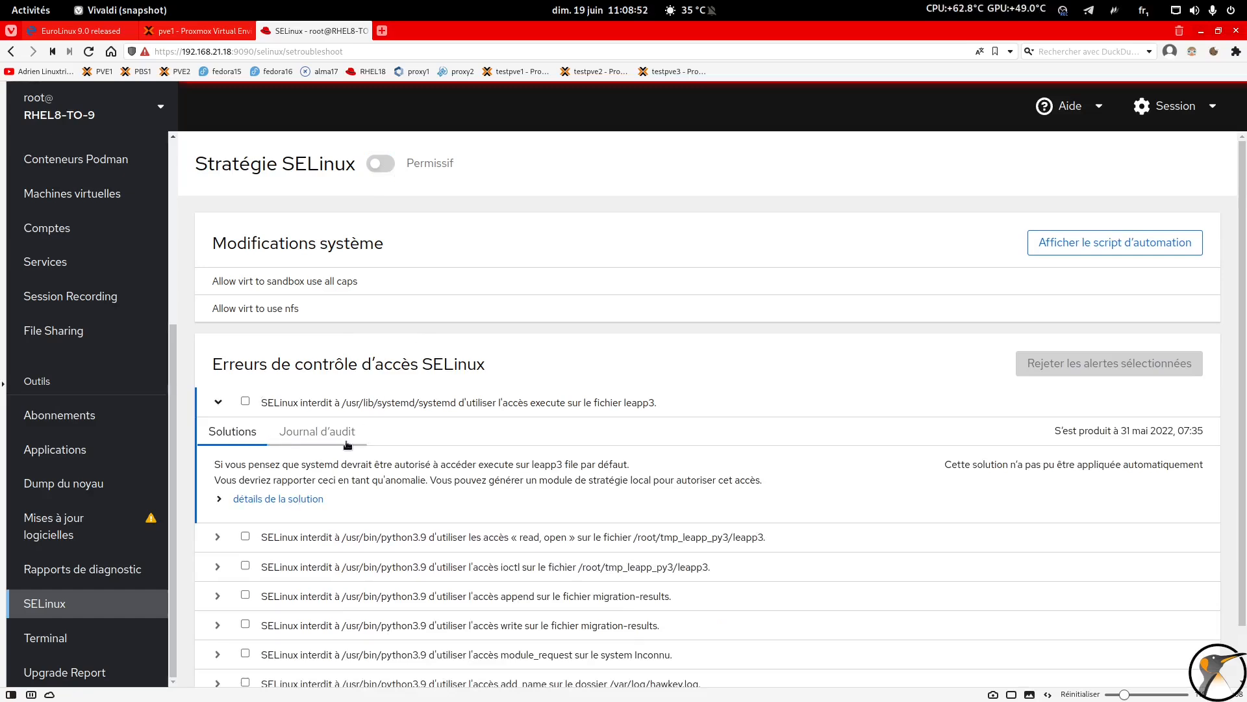
left_click(317, 443)
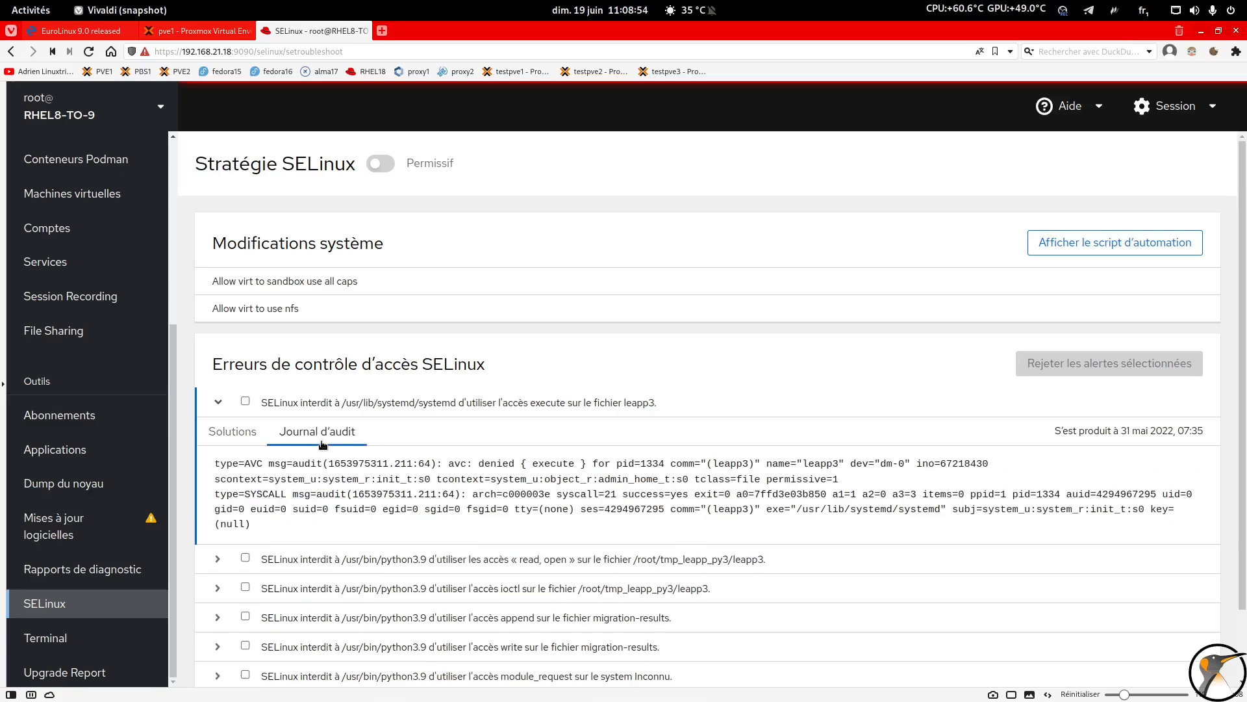
left_click(244, 441)
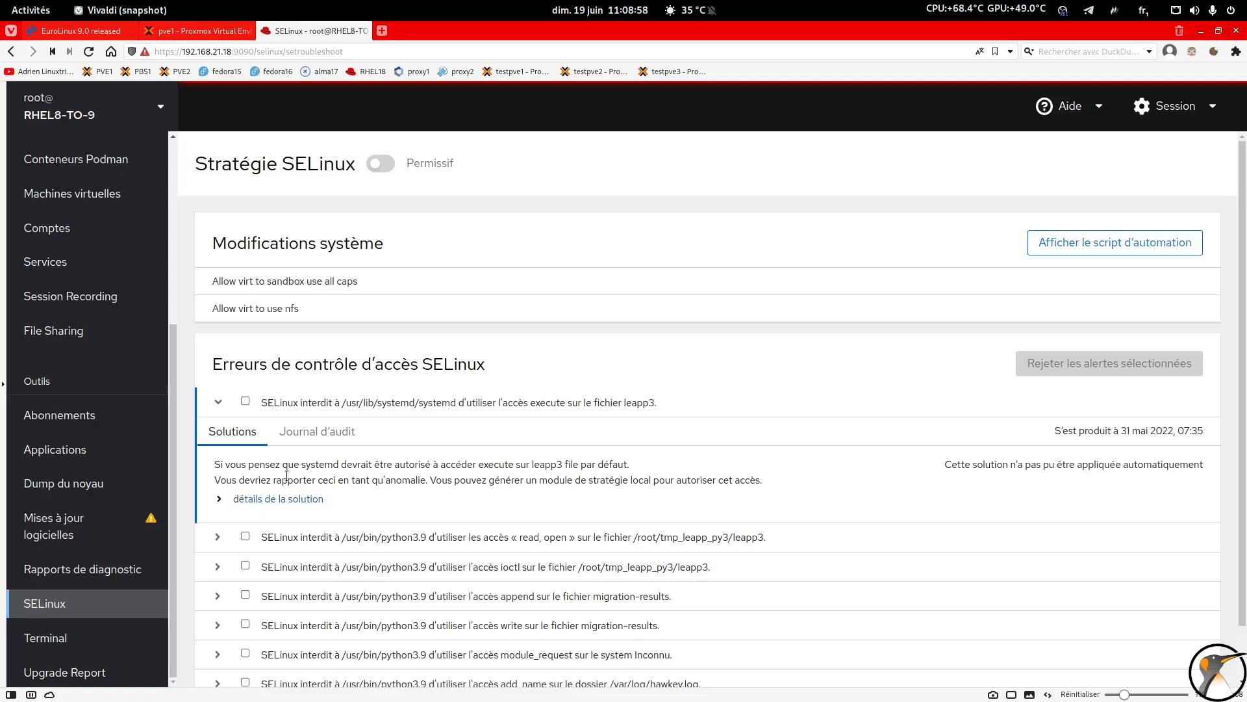
View the solution details for the leapp3 execute access error, then collapse the details and the error entry
scroll(287, 473, "down", 1)
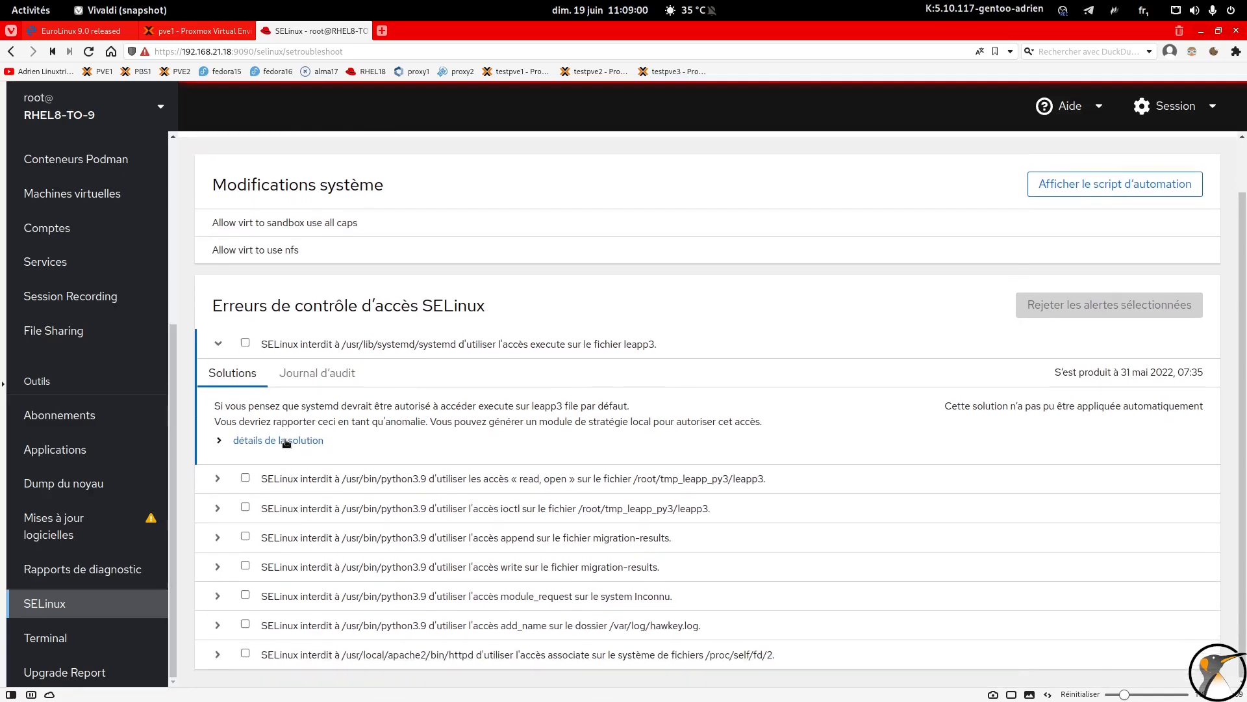
left_click(286, 441)
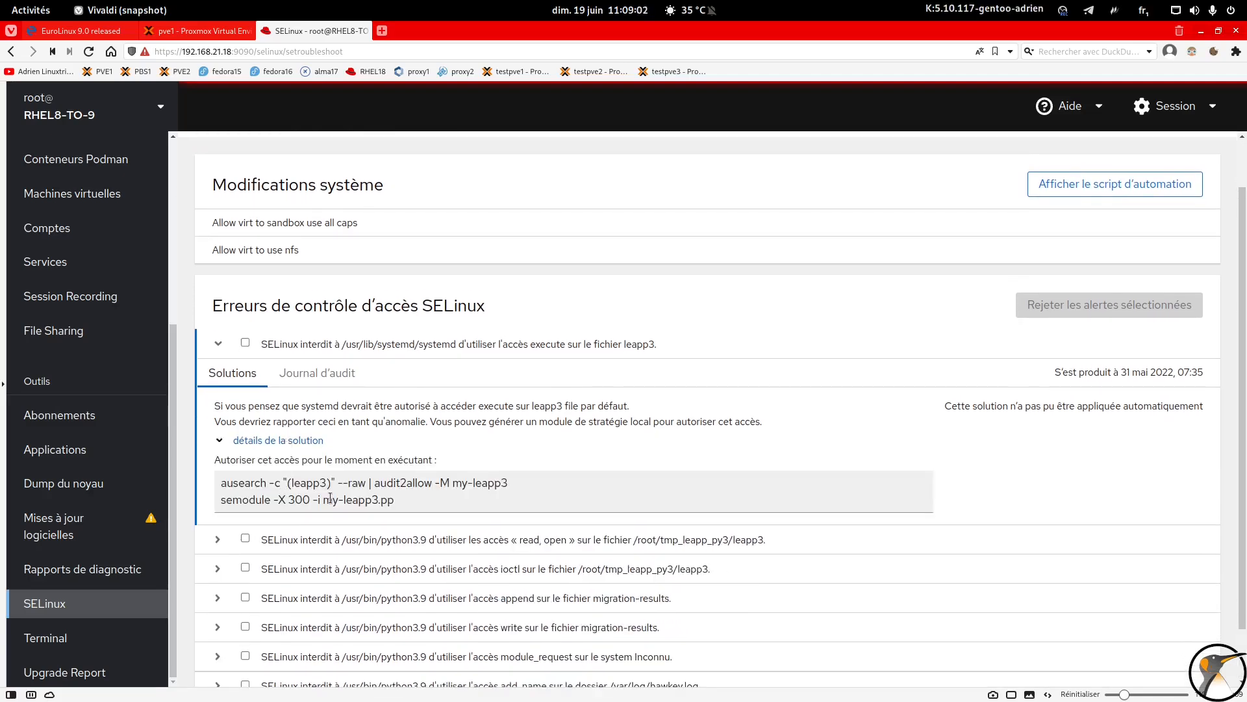
left_click(246, 443)
scroll(227, 398, "up", 1)
left_click(219, 402)
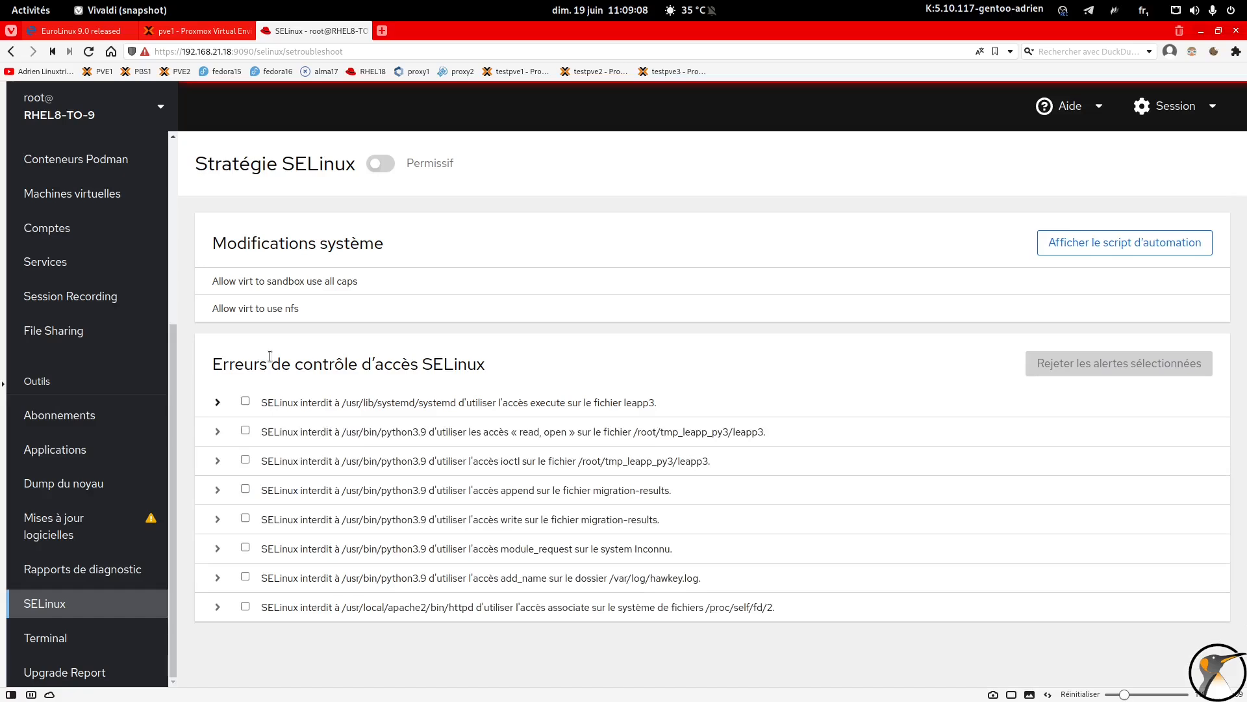
Open the web console's terminal and list file system usage with df -h
left_click(62, 645)
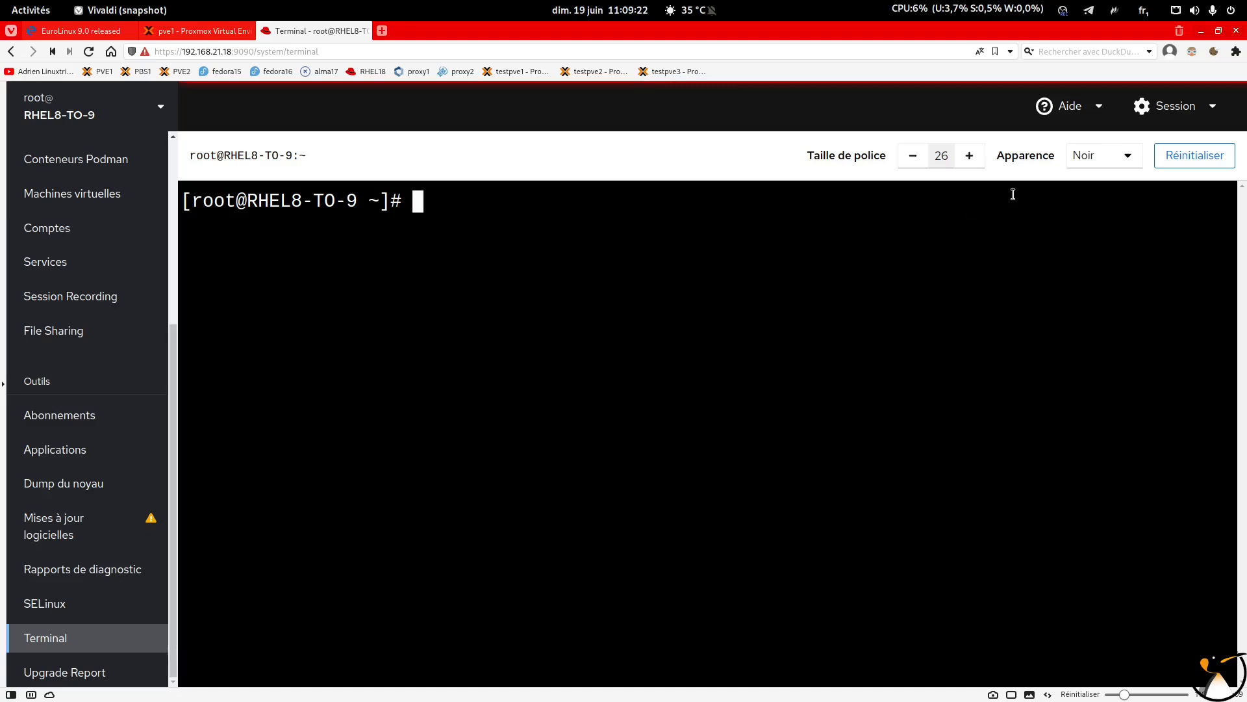
left_click(1183, 106)
left_click(838, 109)
left_click(402, 209)
type("df -h")
key("Return")
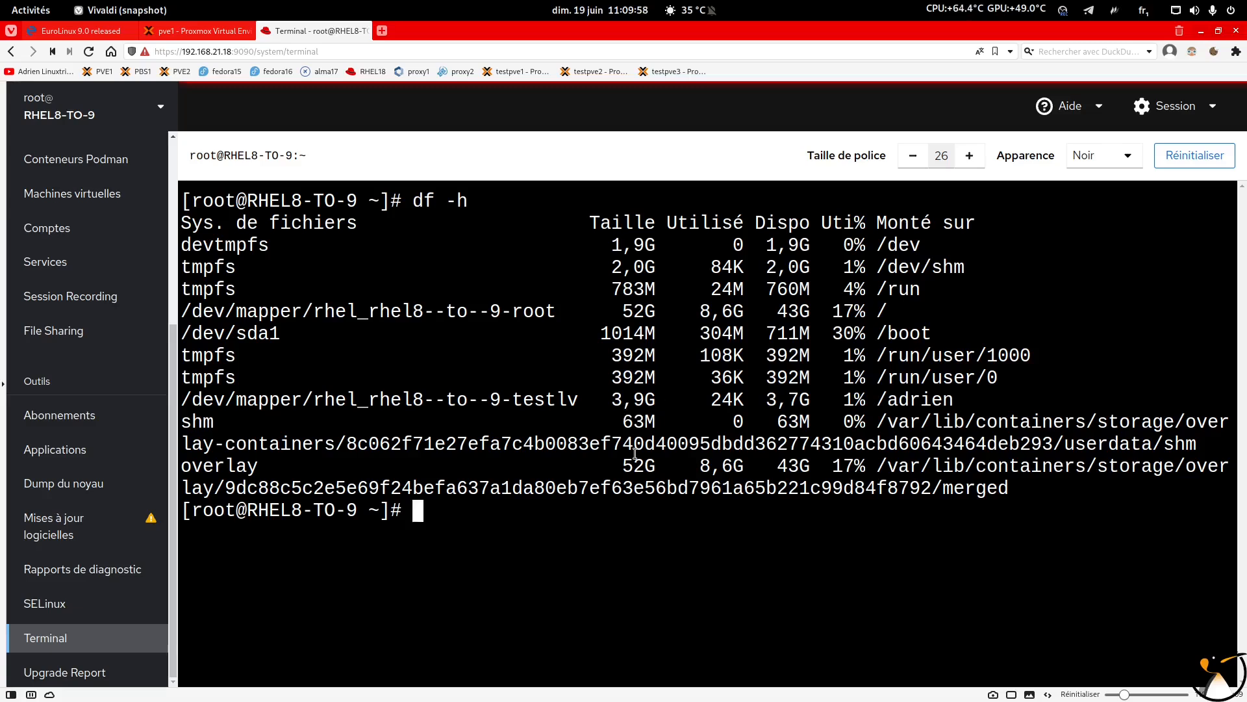
Open /etc/samba/smb.conf in vi from the terminal, then exit with :wq without editing the file
type("vi /etc/samba/smb.conf")
key("Return")
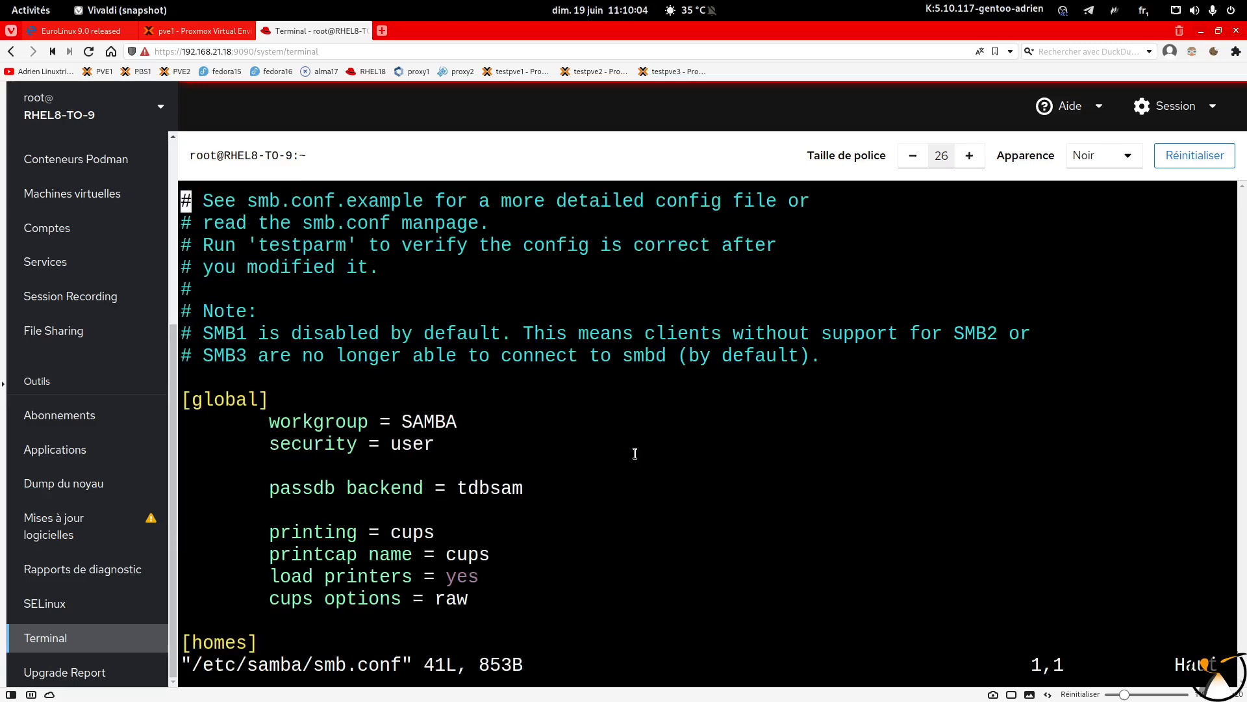
key("Down")
type(":wq")
key("Return")
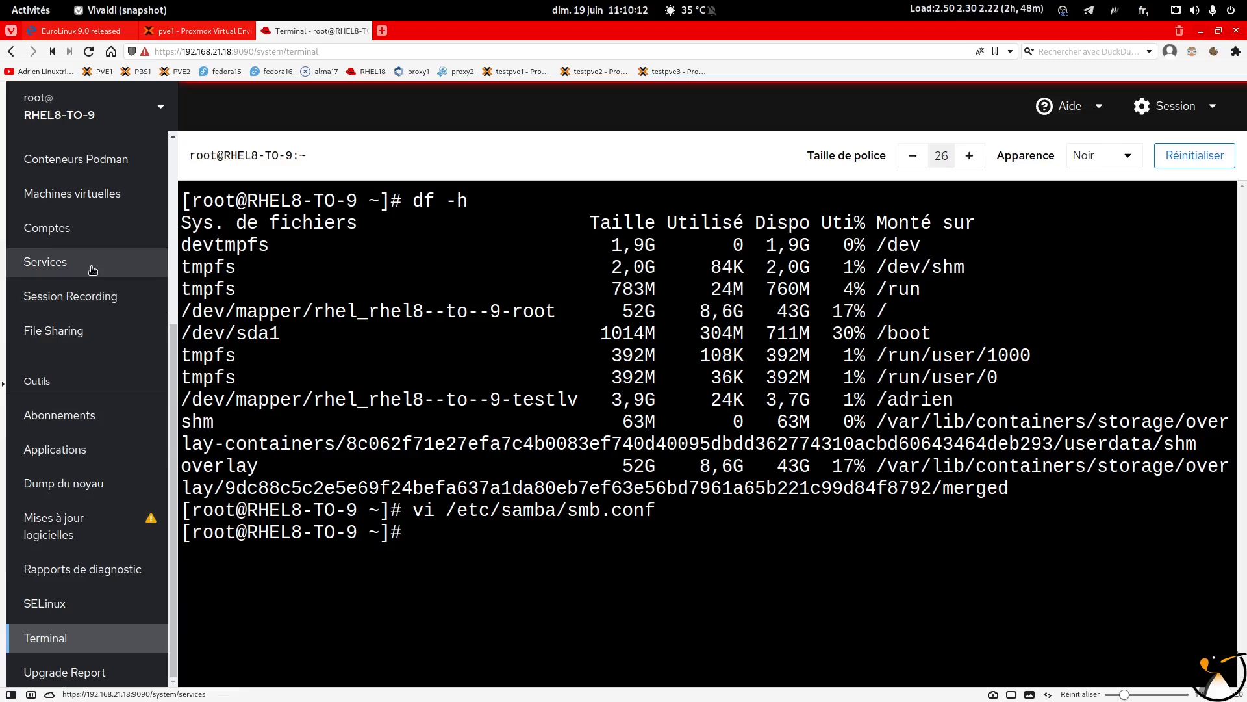
Return to the system overview and switch the console to the host 192.168.21.15
scroll(93, 270, "up", 5)
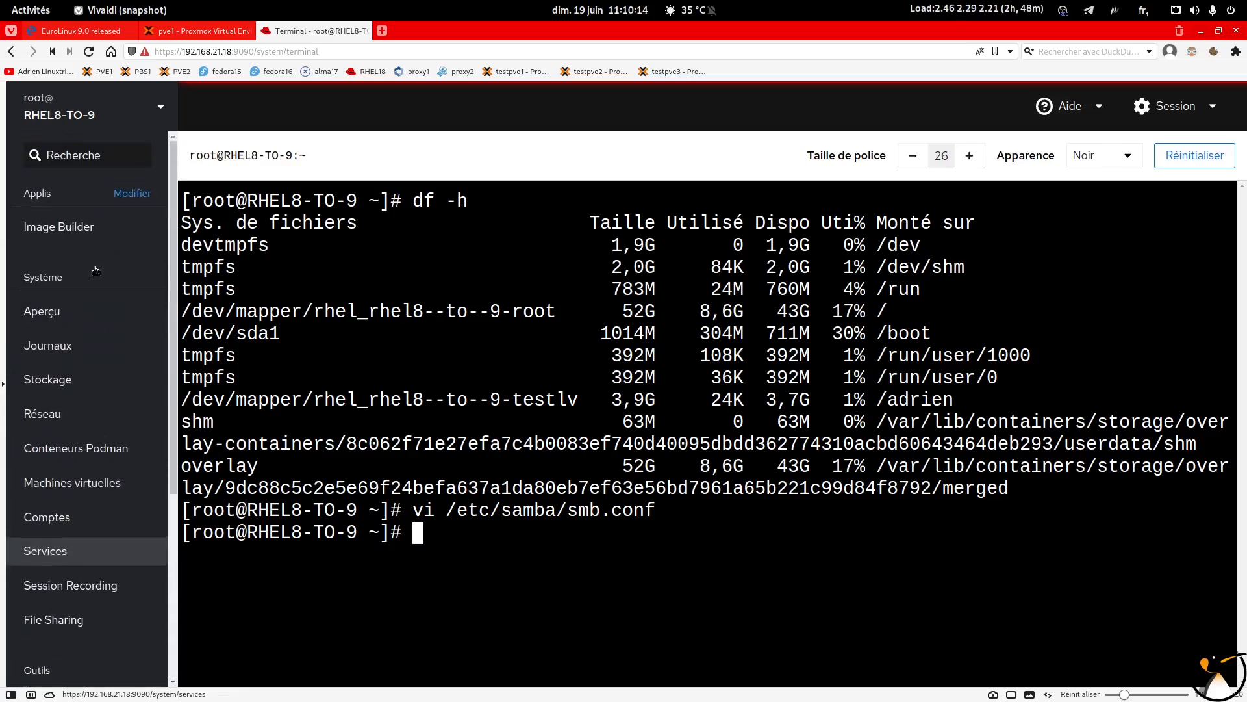
left_click(67, 308)
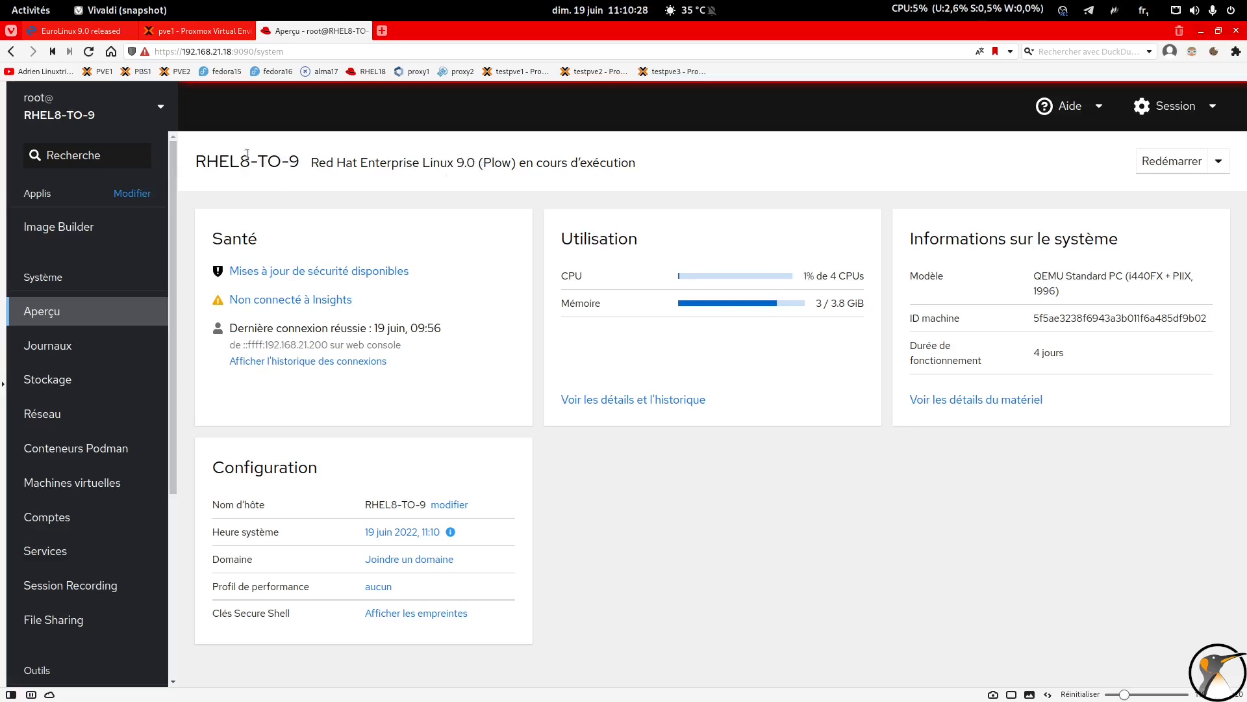
left_click(159, 108)
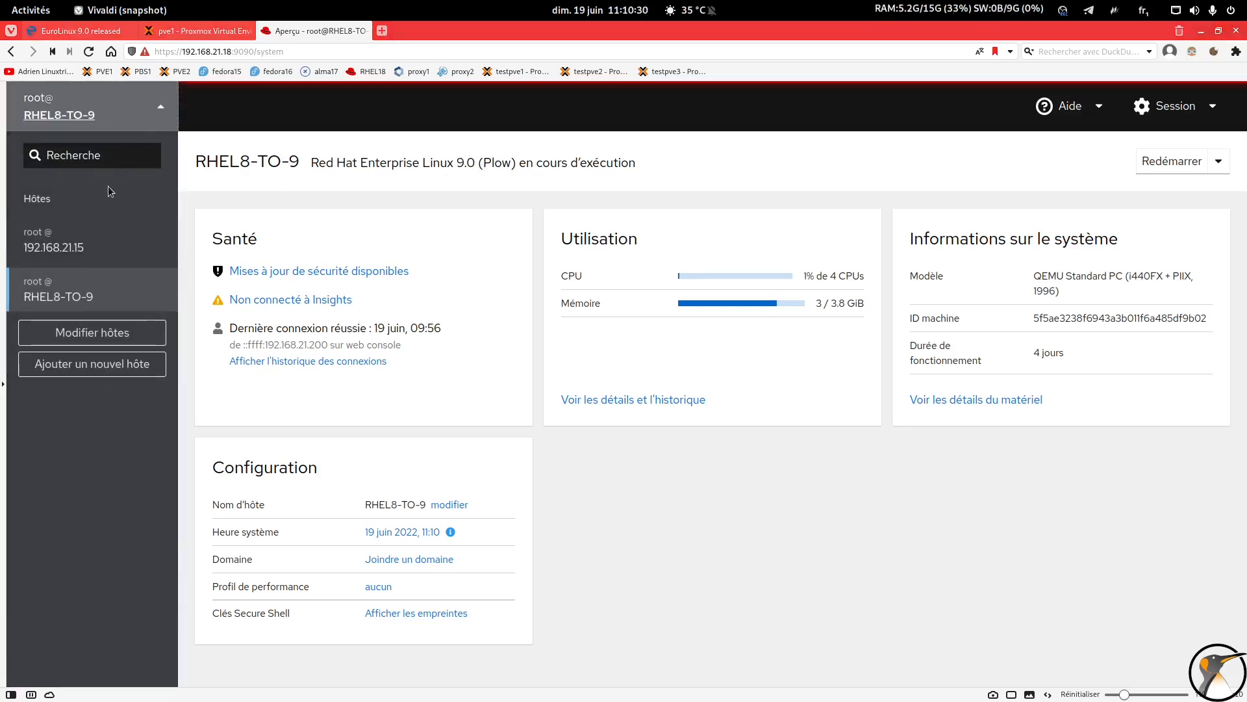
left_click(67, 245)
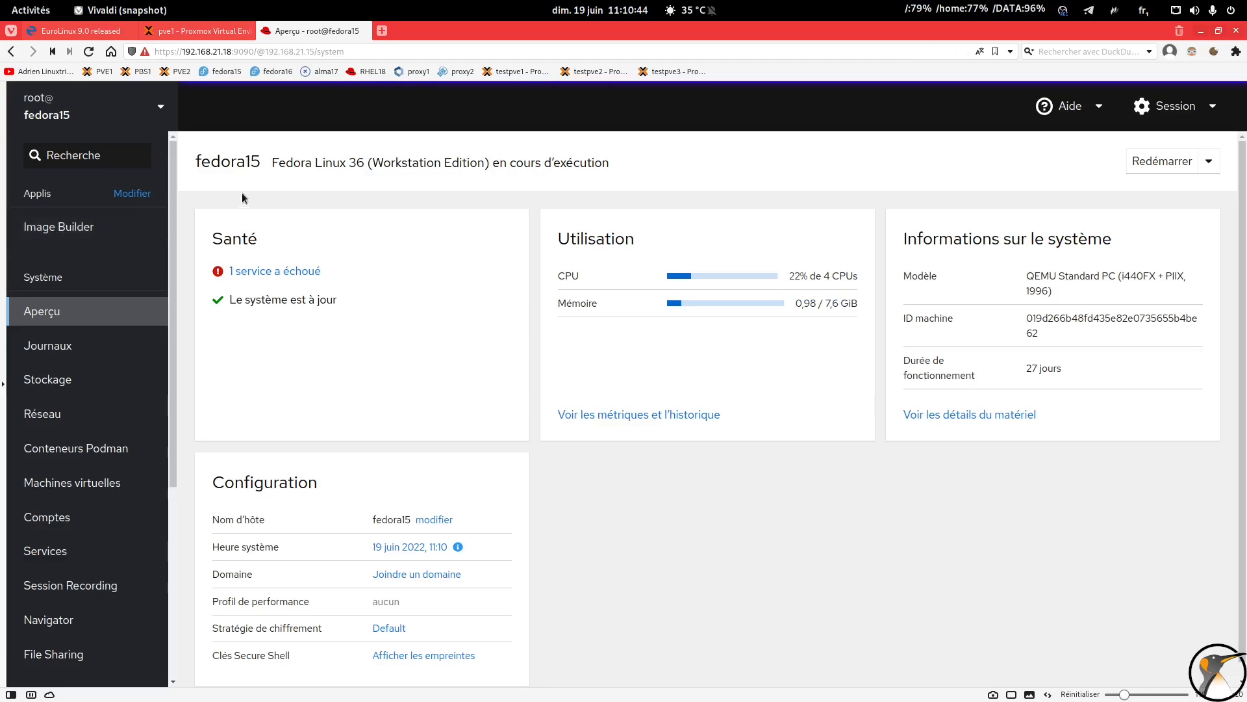
double_click(227, 161)
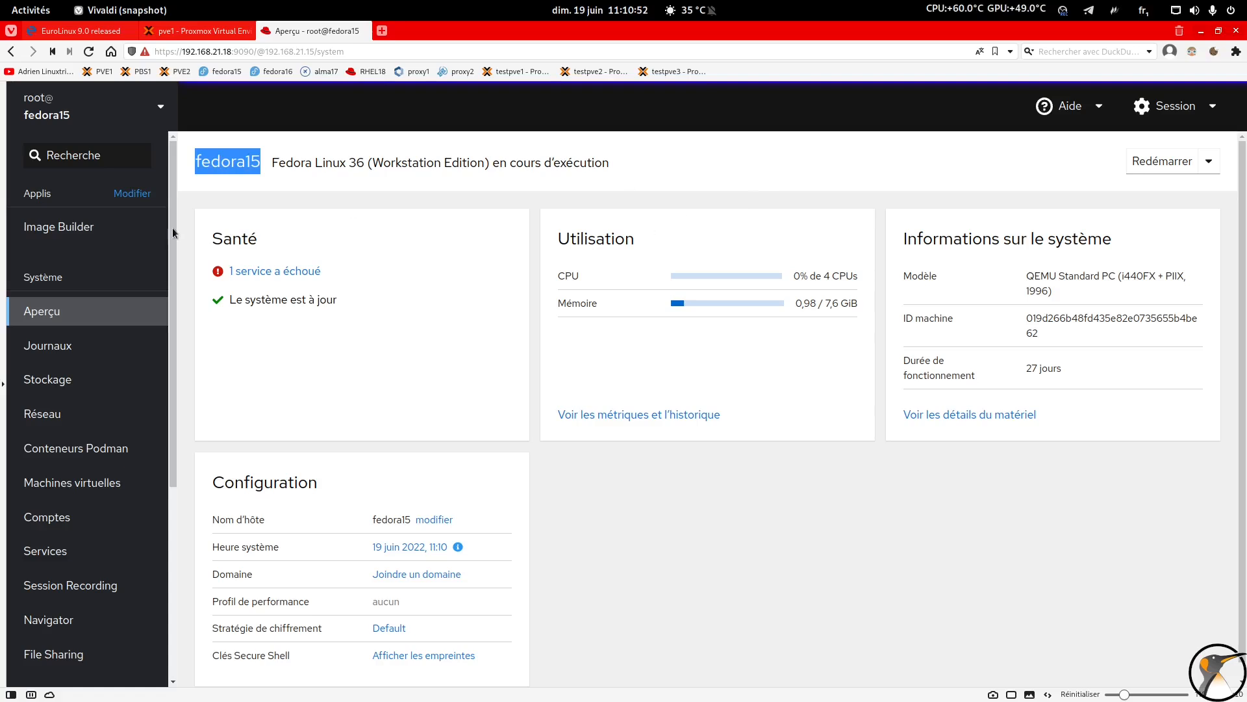
Open the storage page of the fedora15 host and review its file systems and drives
scroll(82, 293, "down", 1)
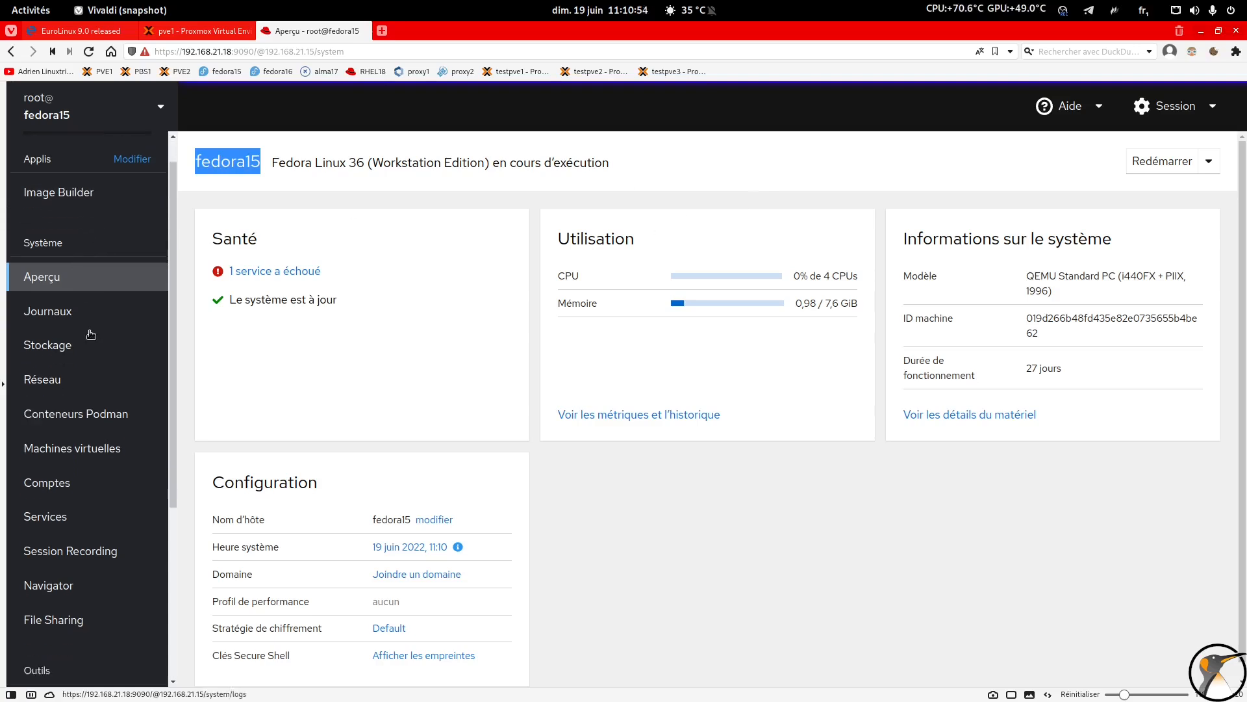
left_click(64, 349)
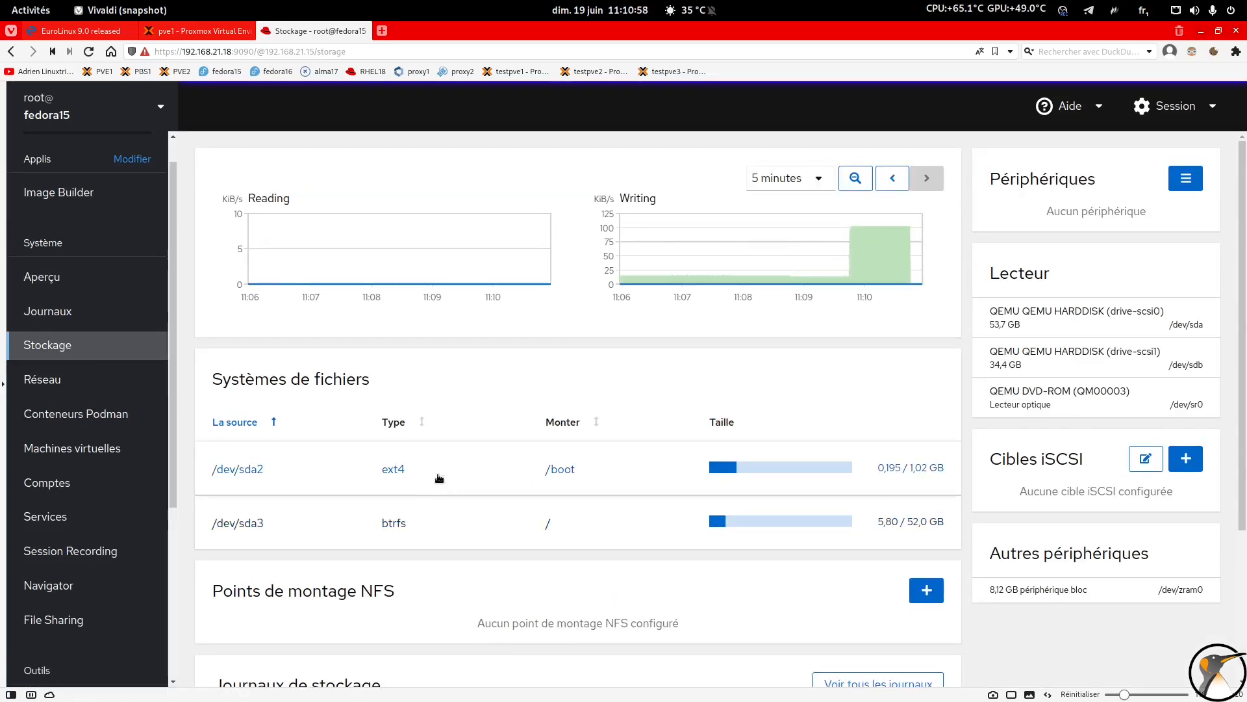
scroll(474, 477, "down", 2)
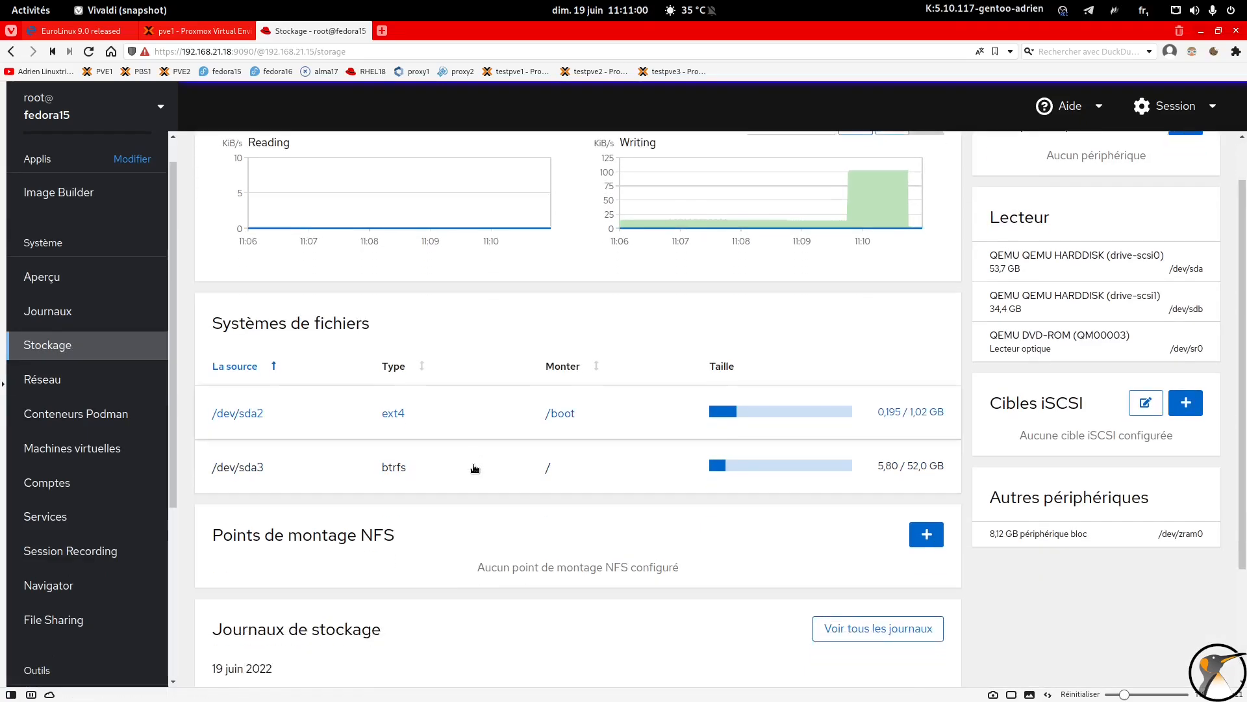
scroll(509, 378, "up", 2)
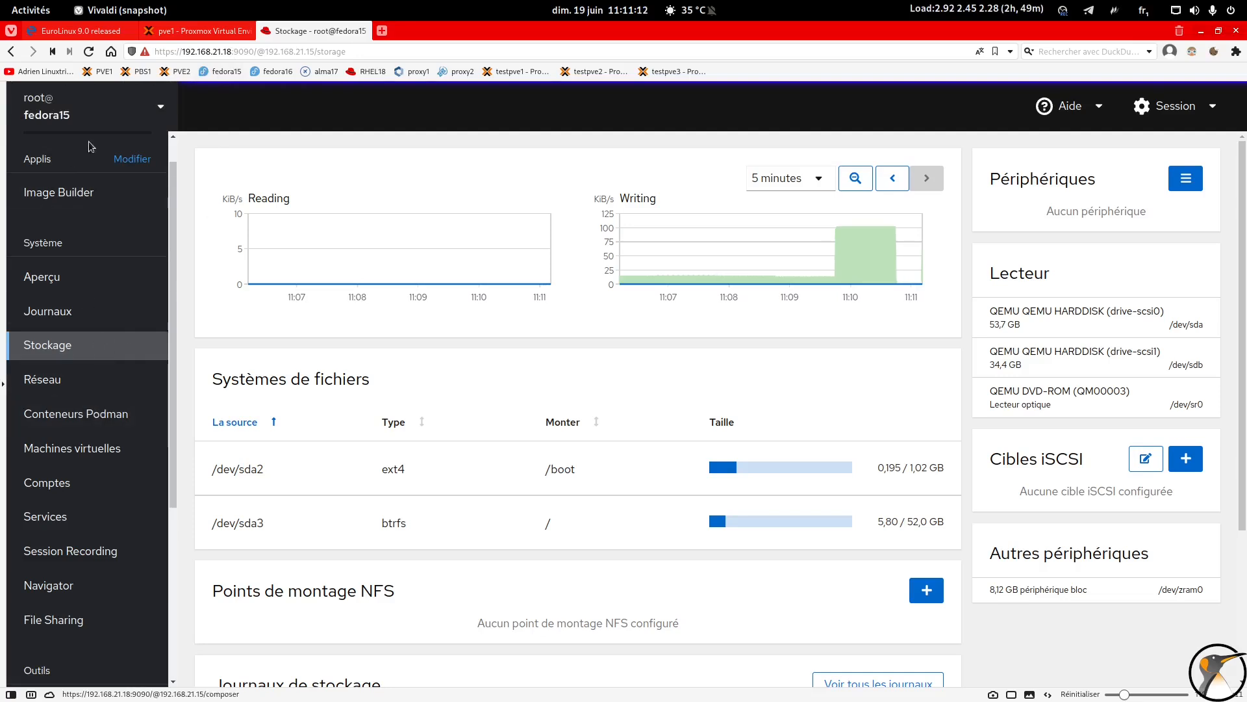
Add a new host with address 192.168.21.17 and user name root
left_click(91, 110)
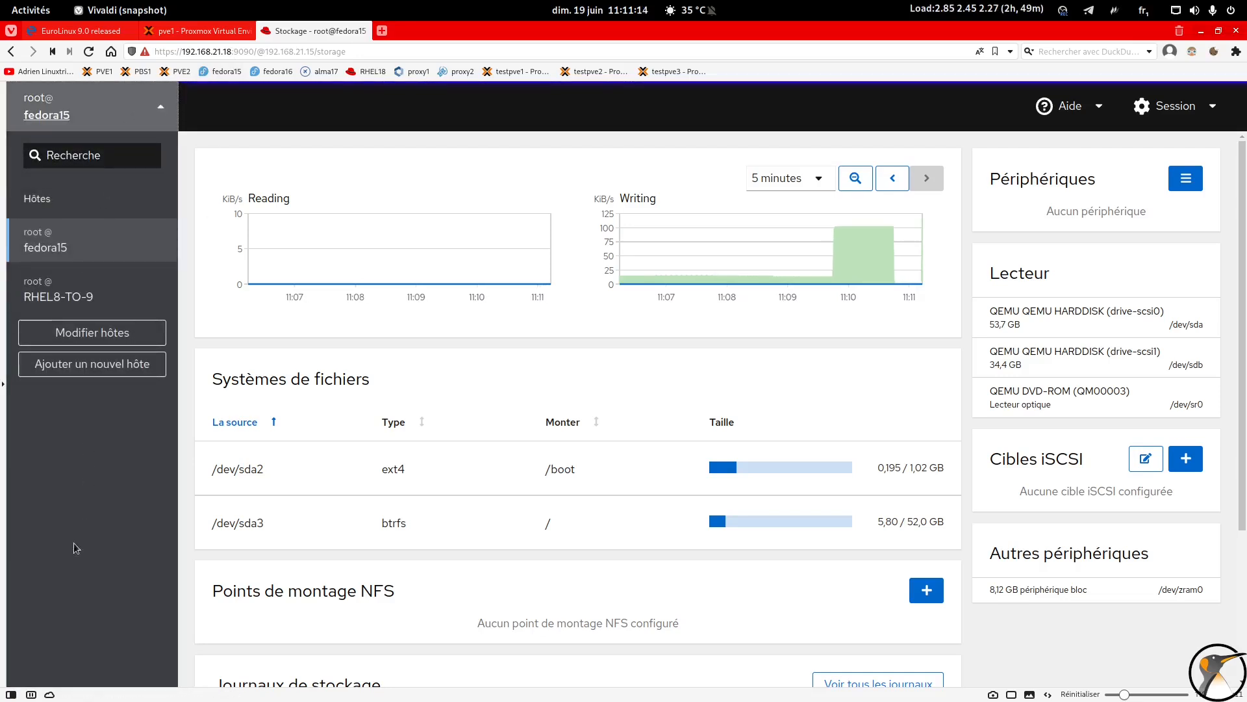
left_click(91, 364)
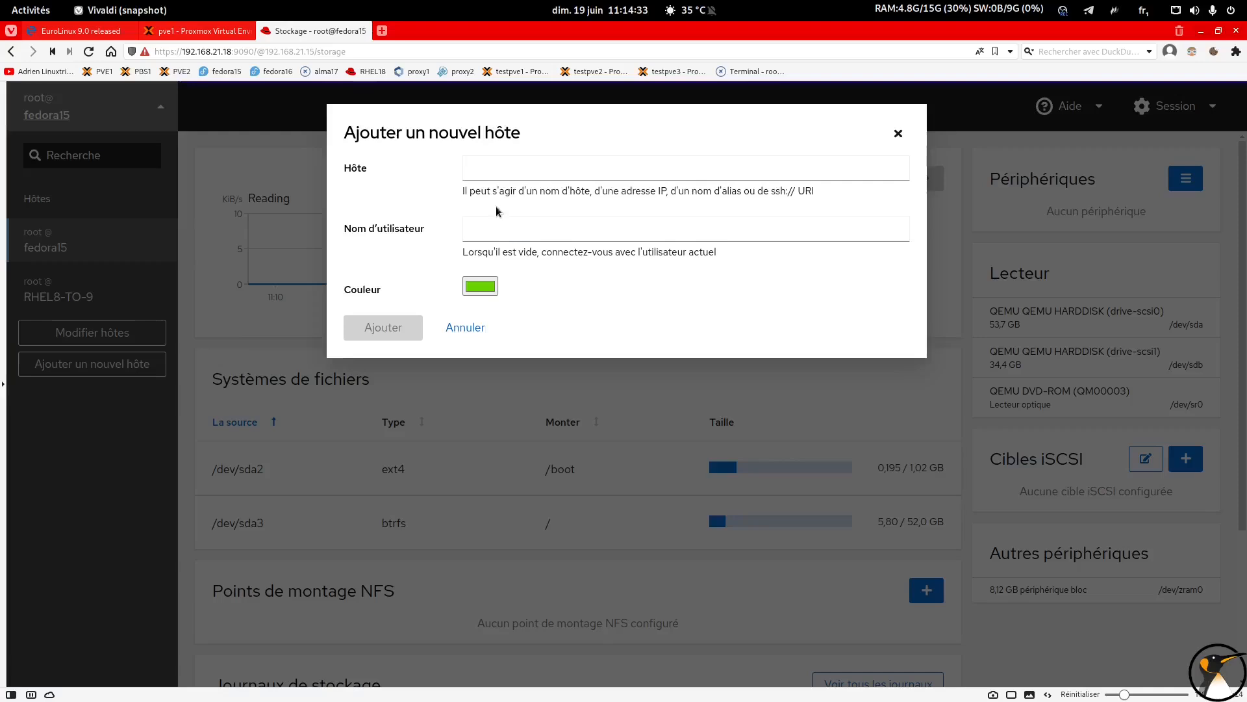
left_click(510, 175)
type("192.168.21.17")
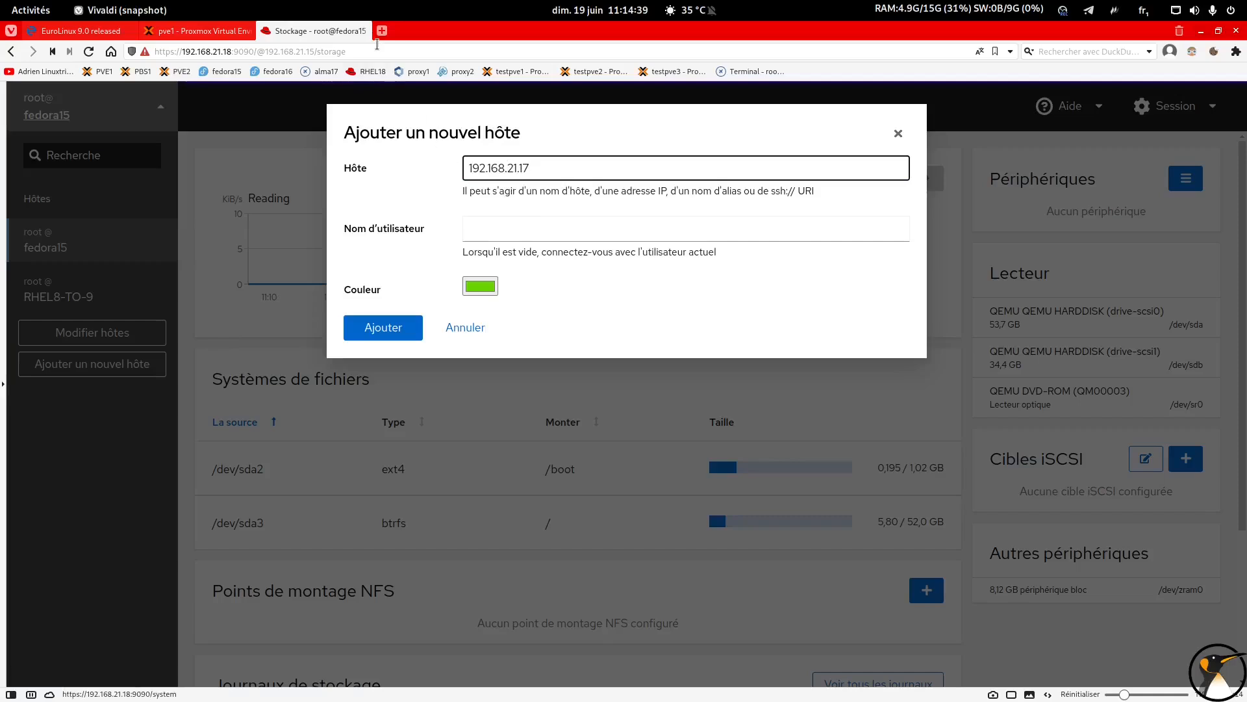
key("Return")
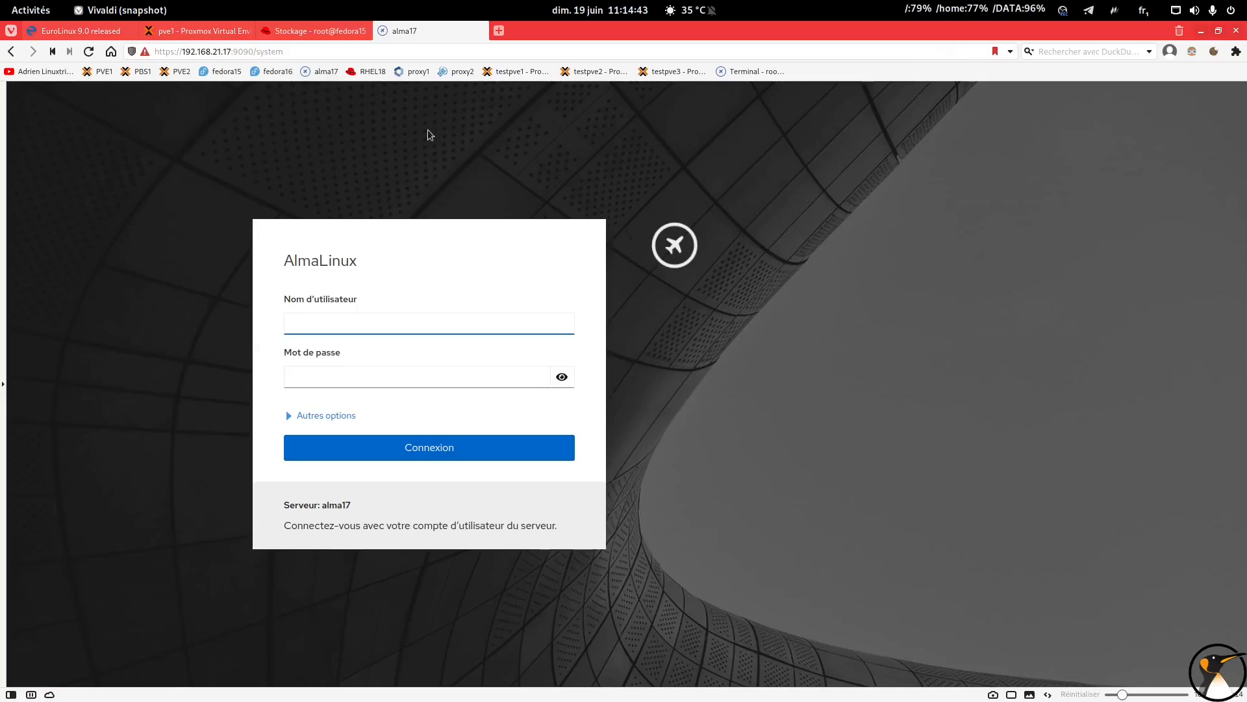
left_click(321, 31)
left_click(488, 233)
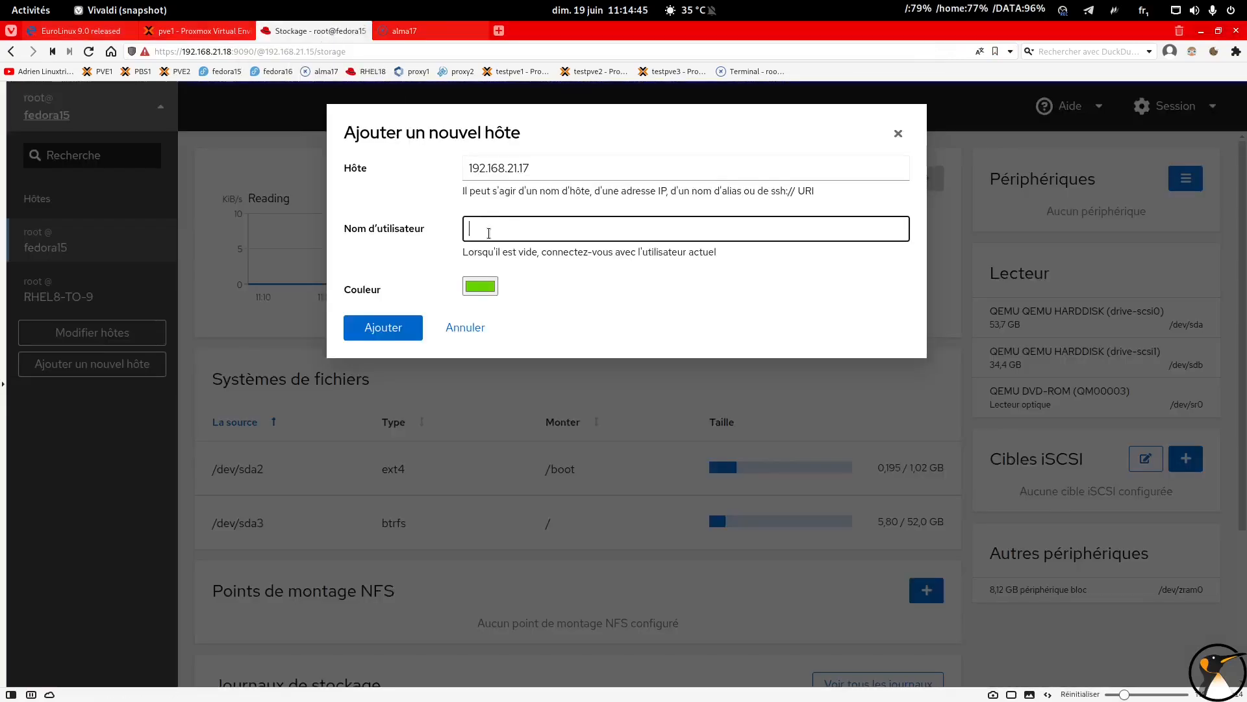
type("root")
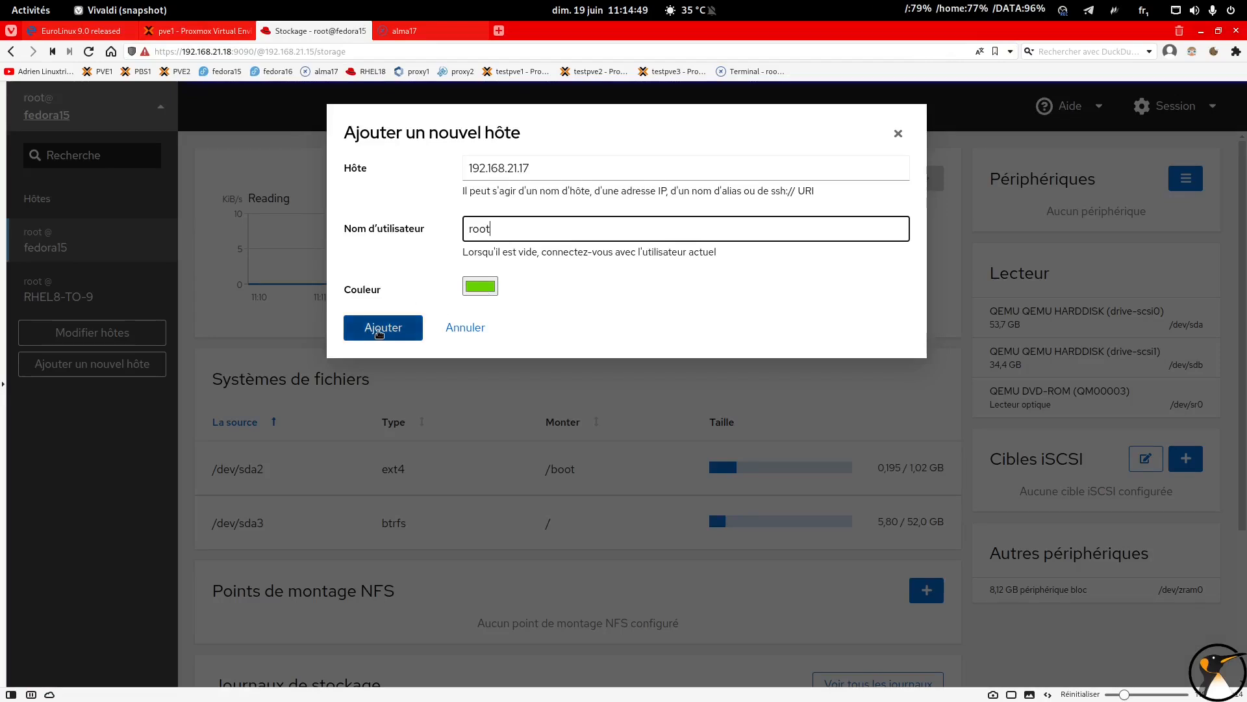
left_click(380, 328)
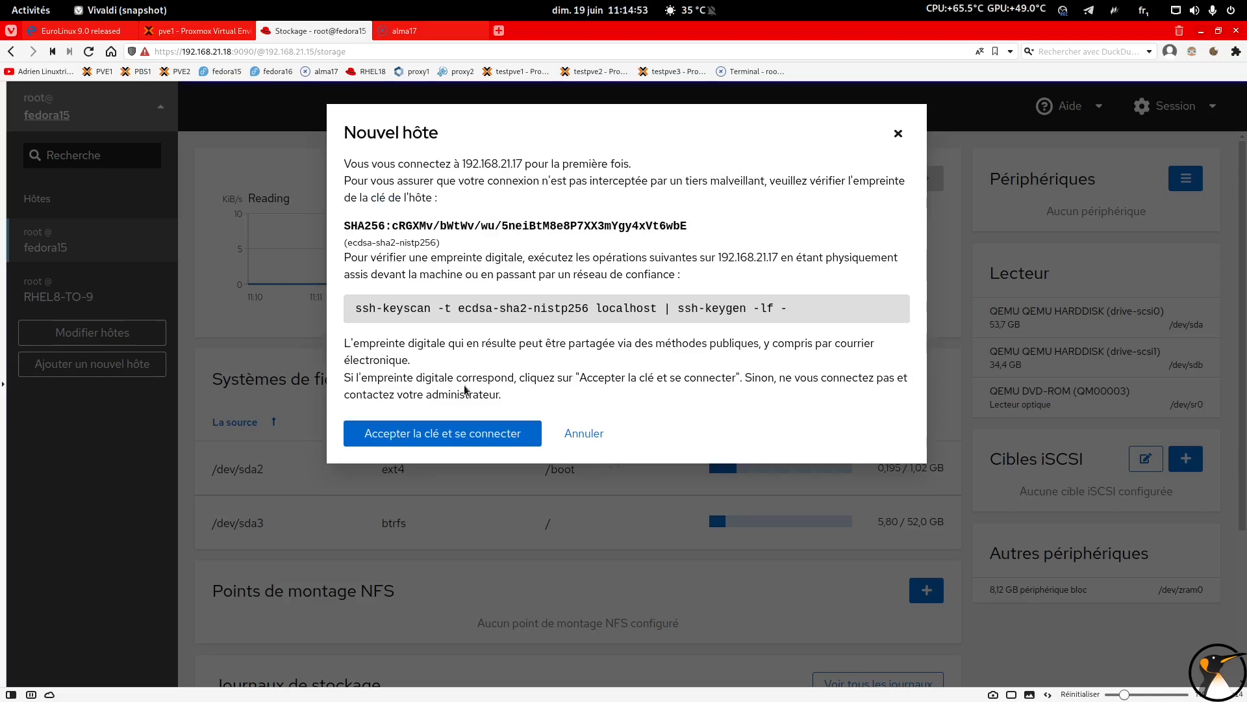
Accept the new host's key, enter the root account password, authorize the SSH key for automatic login and connect
left_click(485, 443)
left_click(488, 219)
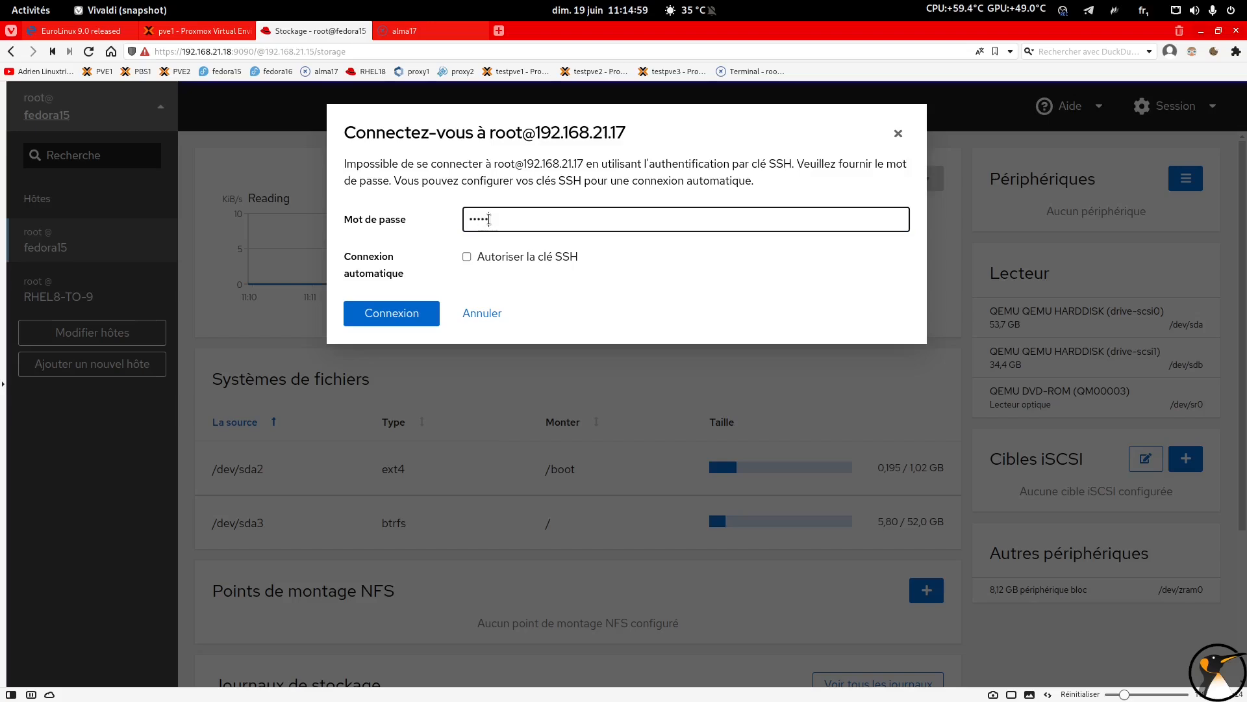
left_click(466, 256)
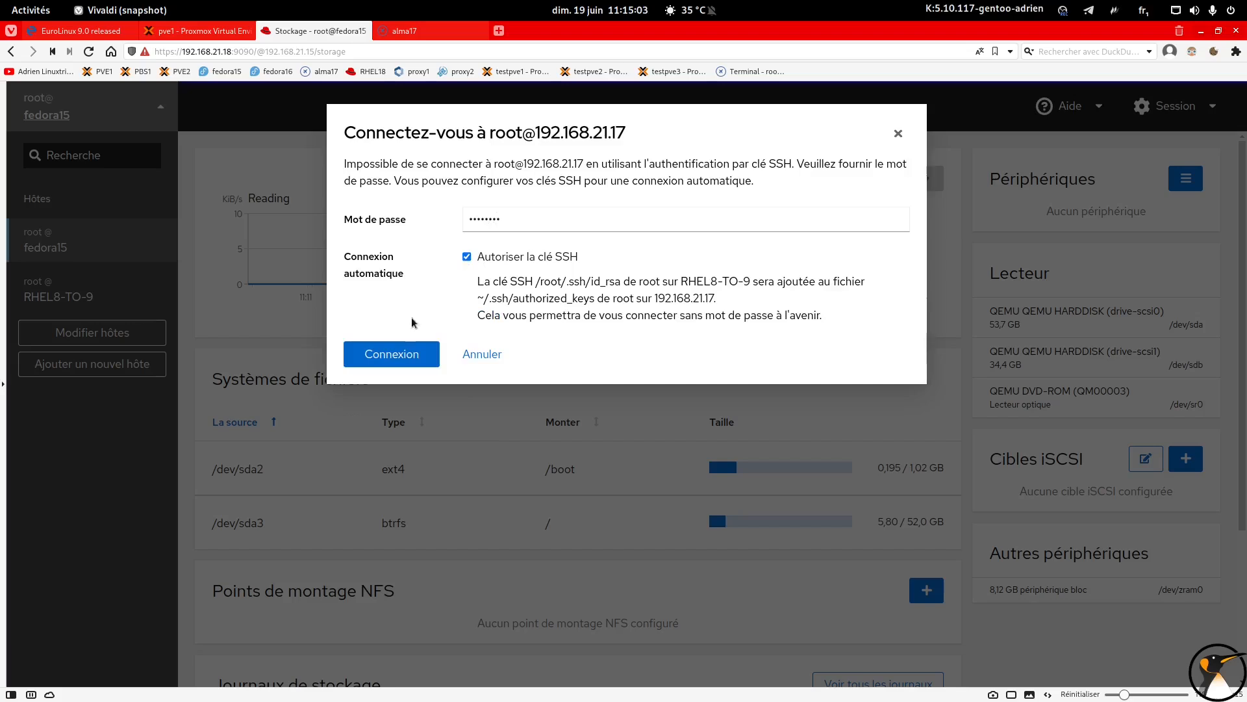
left_click(396, 351)
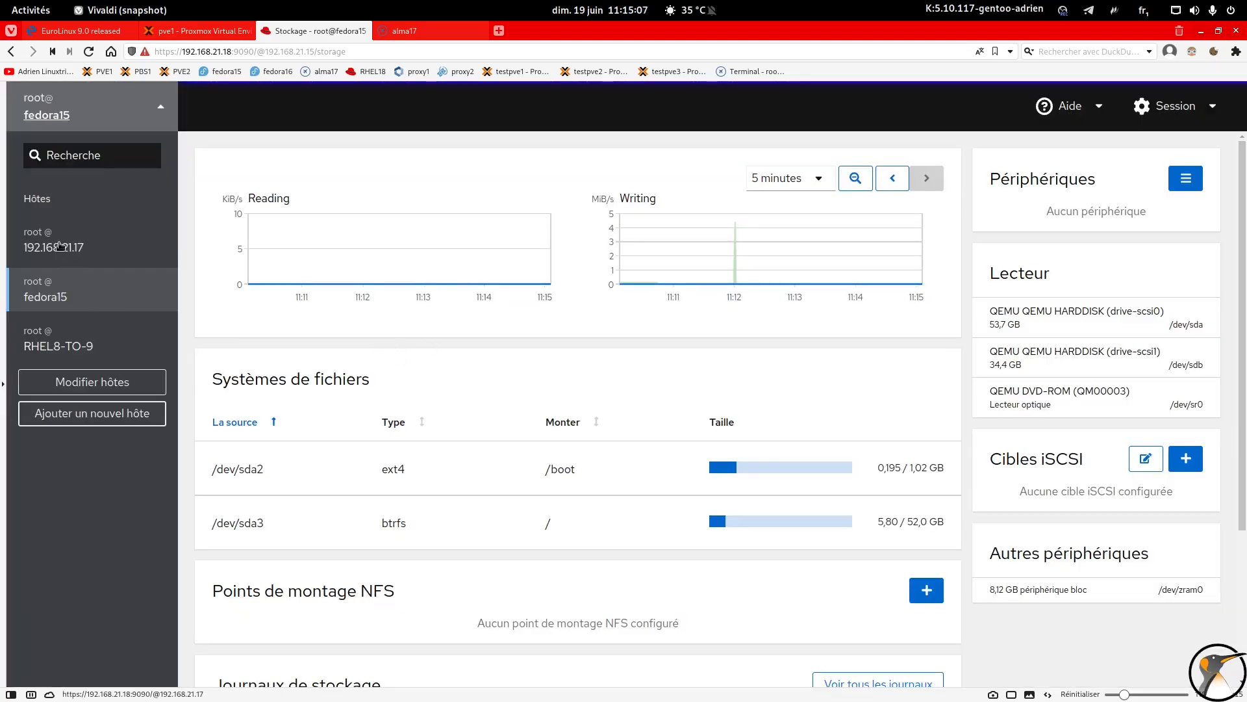
Open the newly added host 192.168.21.17, then switch to fedora15 and back to RHEL8-TO-9
left_click(60, 245)
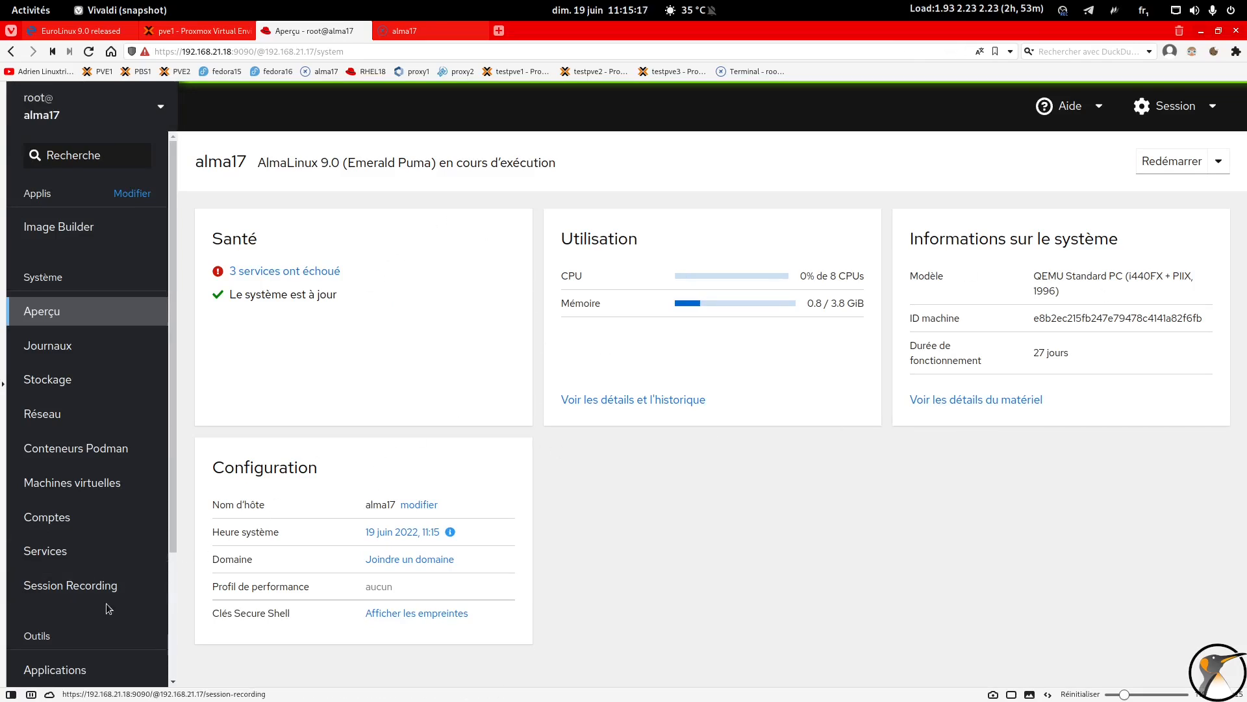
left_click(88, 110)
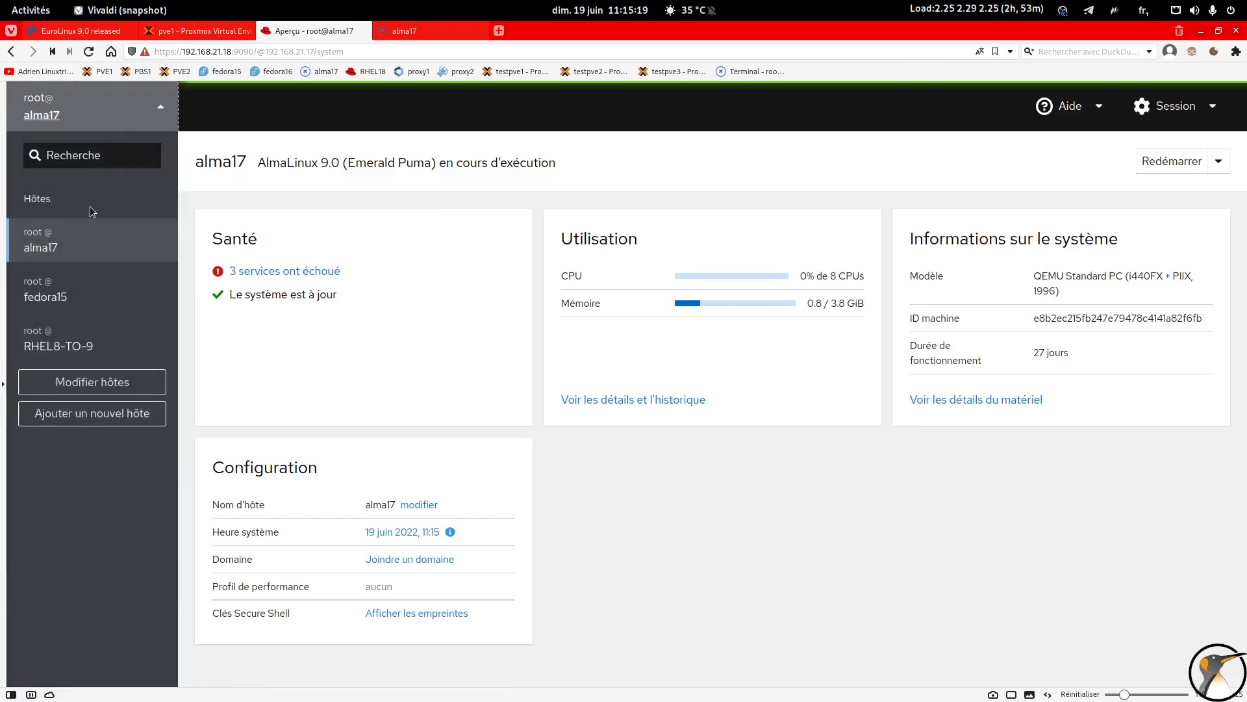
left_click(50, 298)
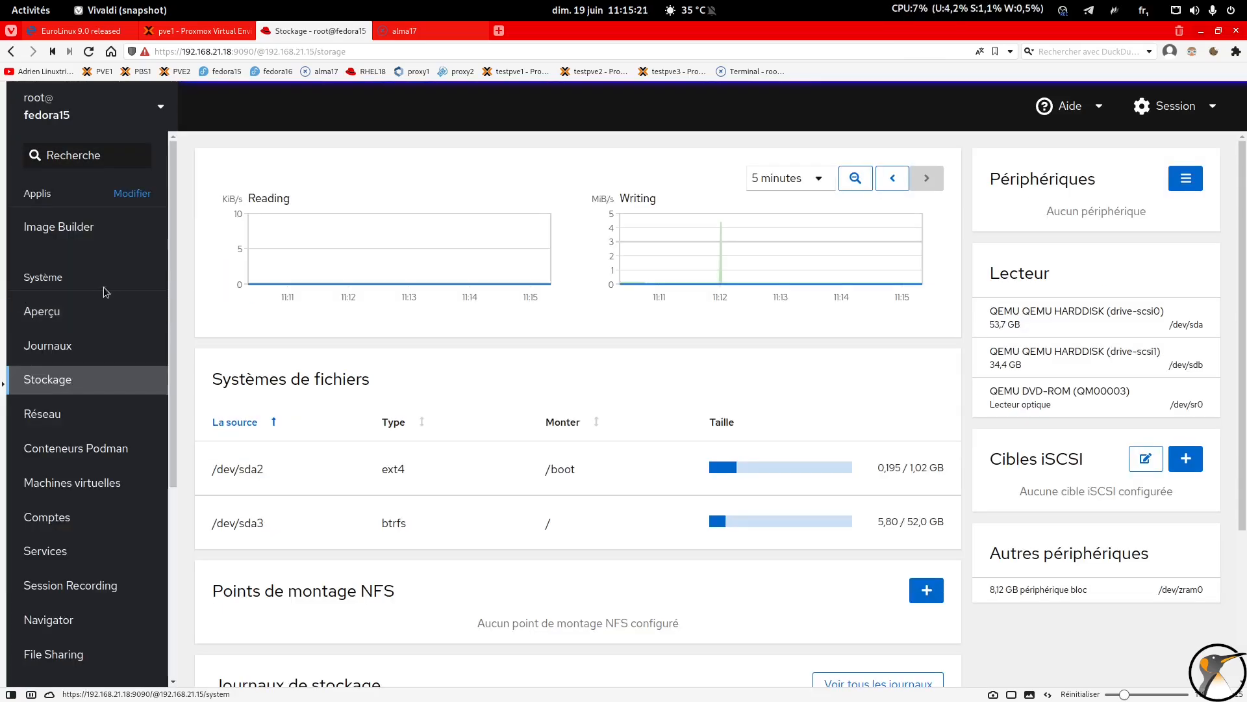
left_click(88, 109)
left_click(52, 332)
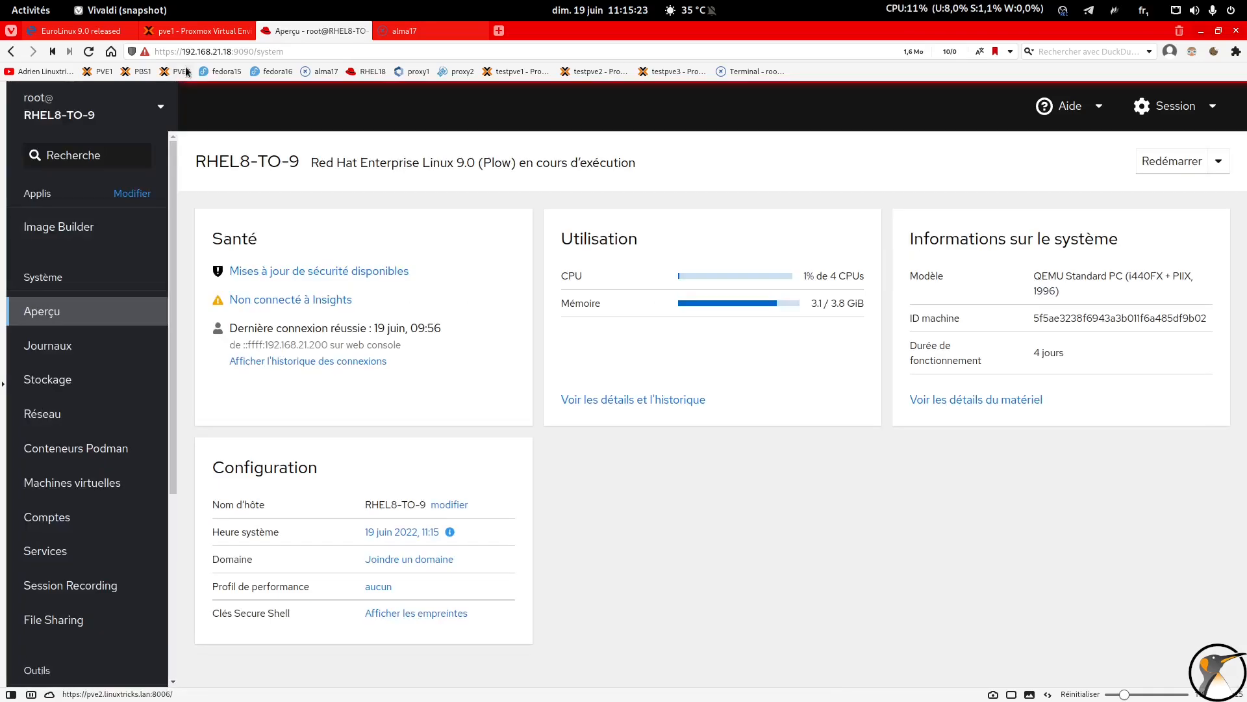
Highlight the console's IP in the address, then switch the host to fedora15 and on to alma17
left_click_drag(184, 51, 232, 51)
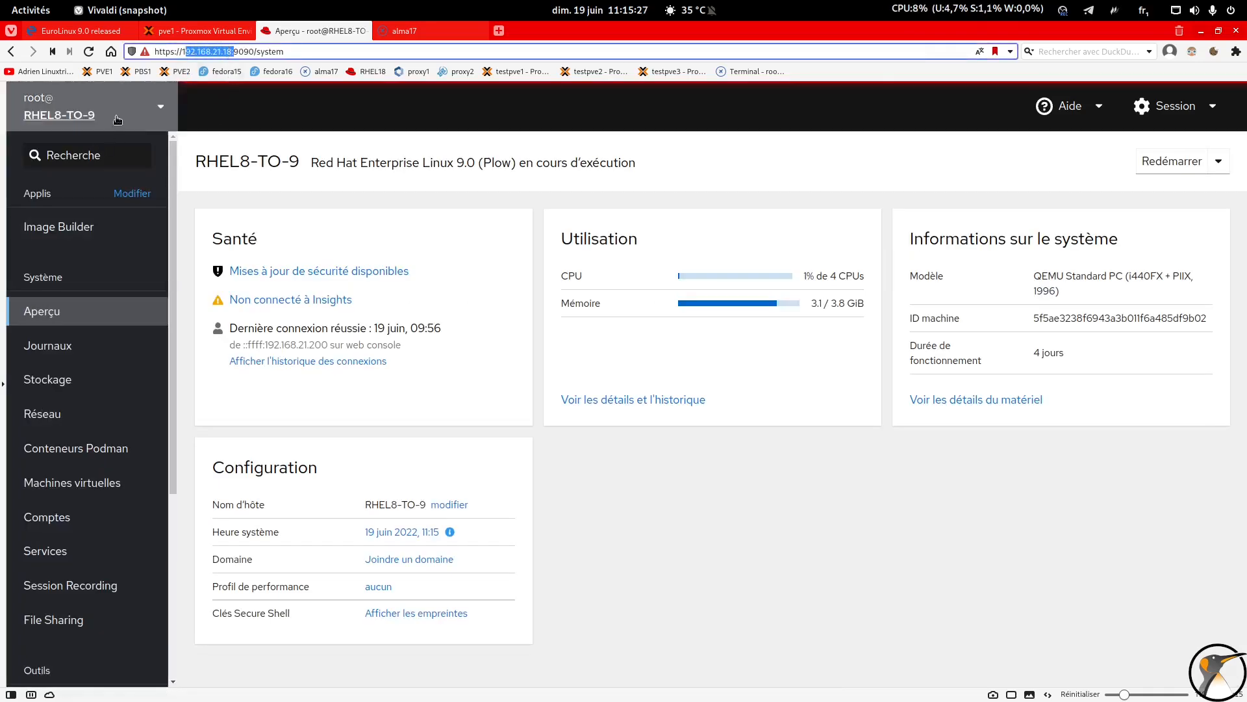
left_click(71, 109)
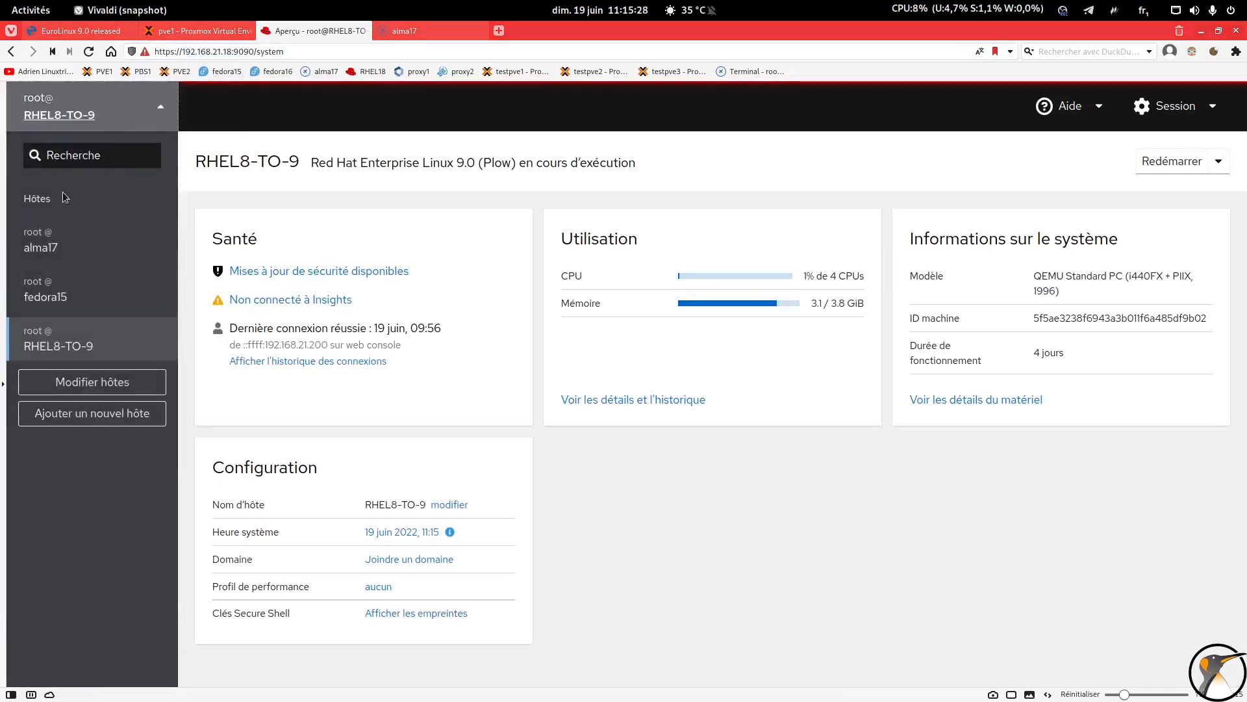
left_click(63, 294)
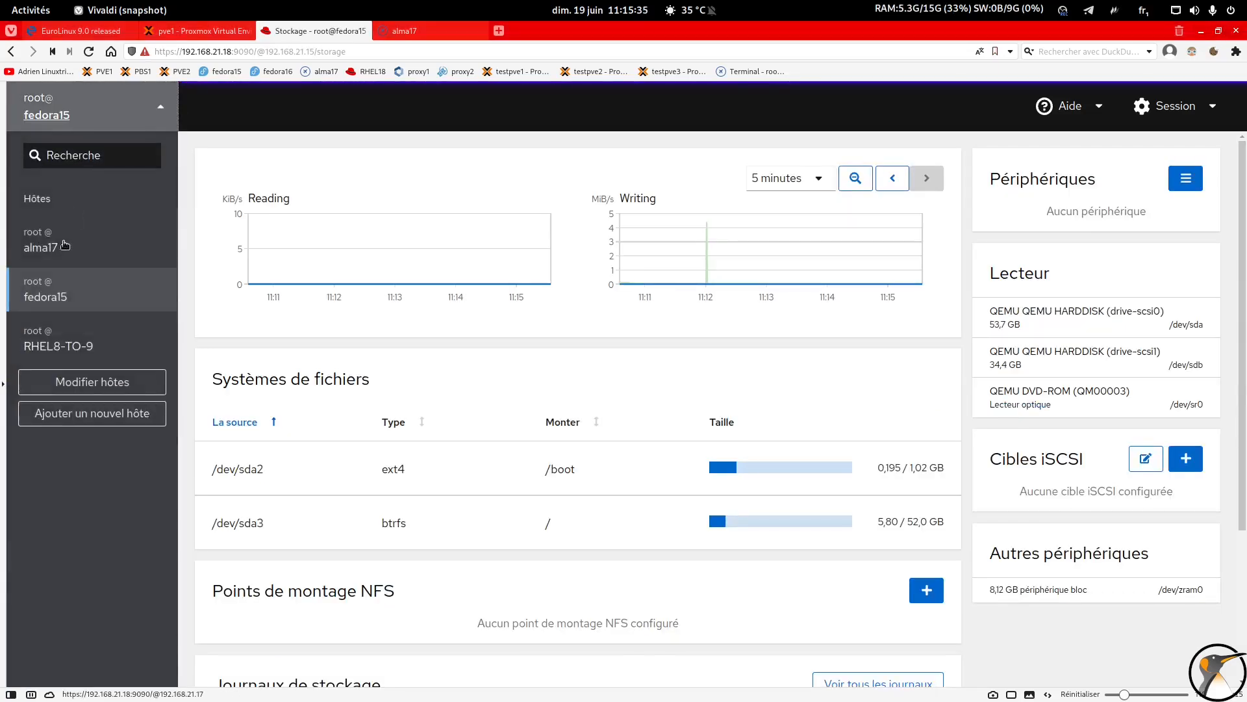
left_click(58, 254)
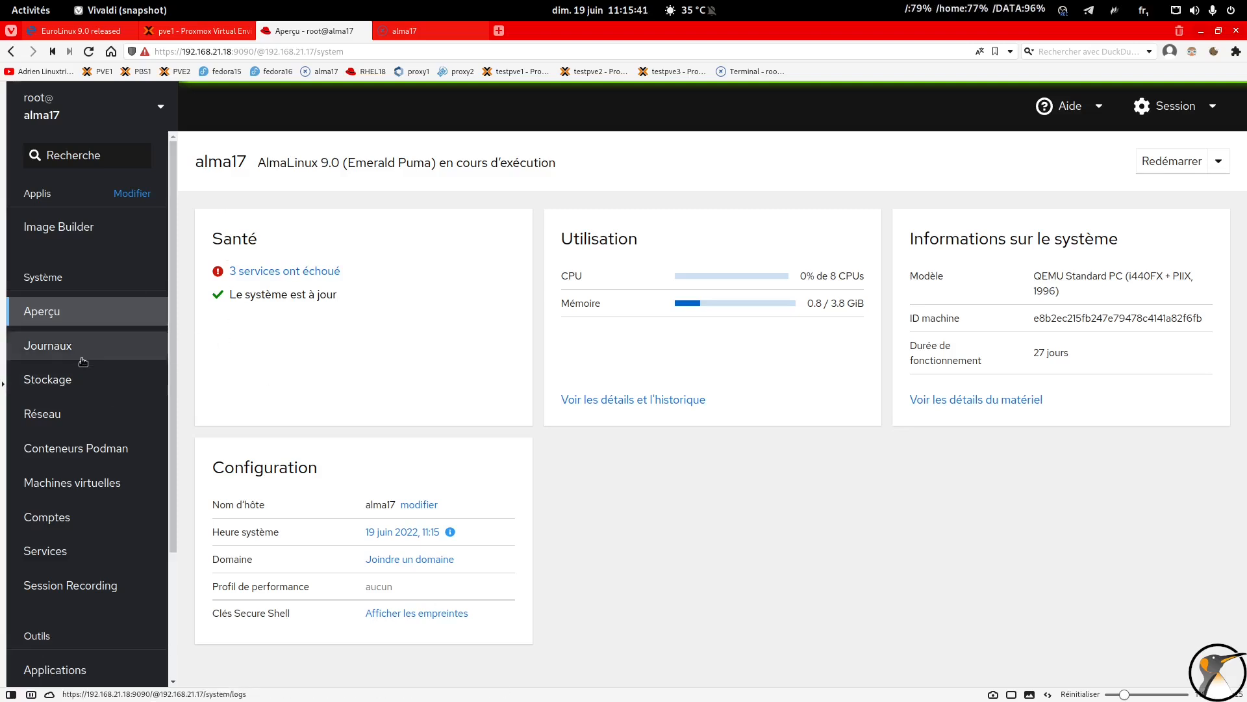
Start a software update check on the alma17 host and switch back to the RHEL8-TO-9 host
scroll(91, 455, "down", 3)
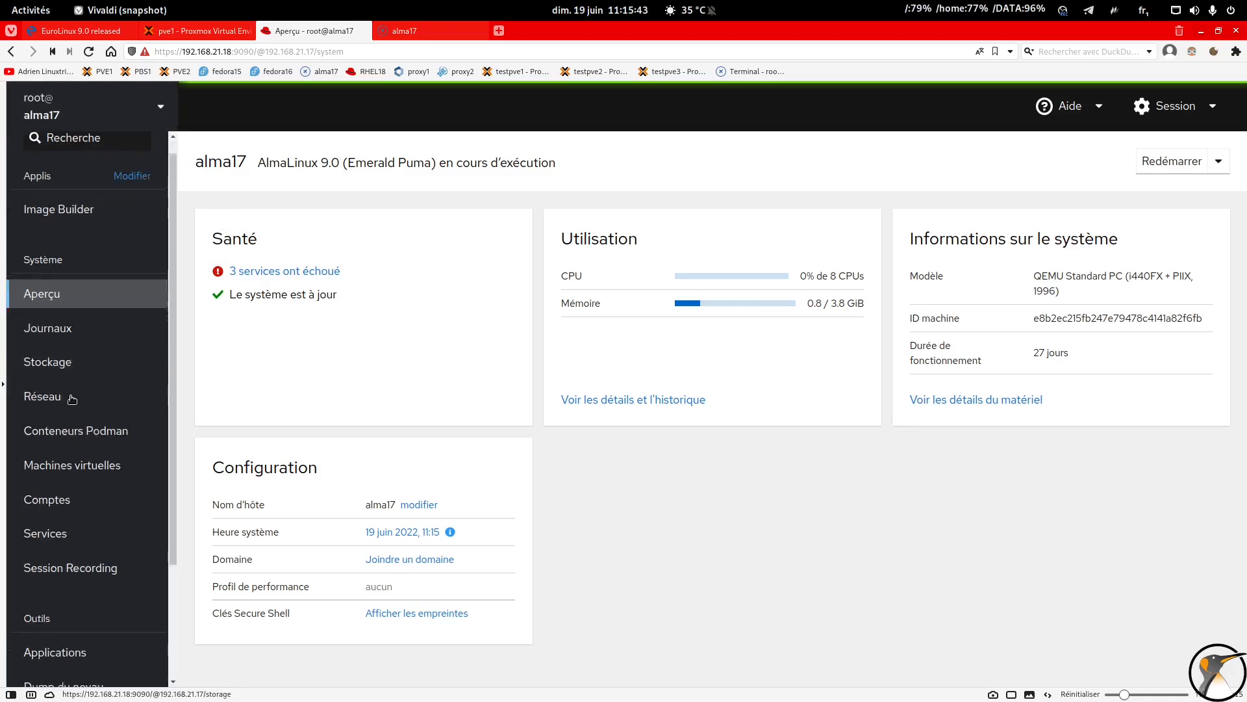
left_click(94, 569)
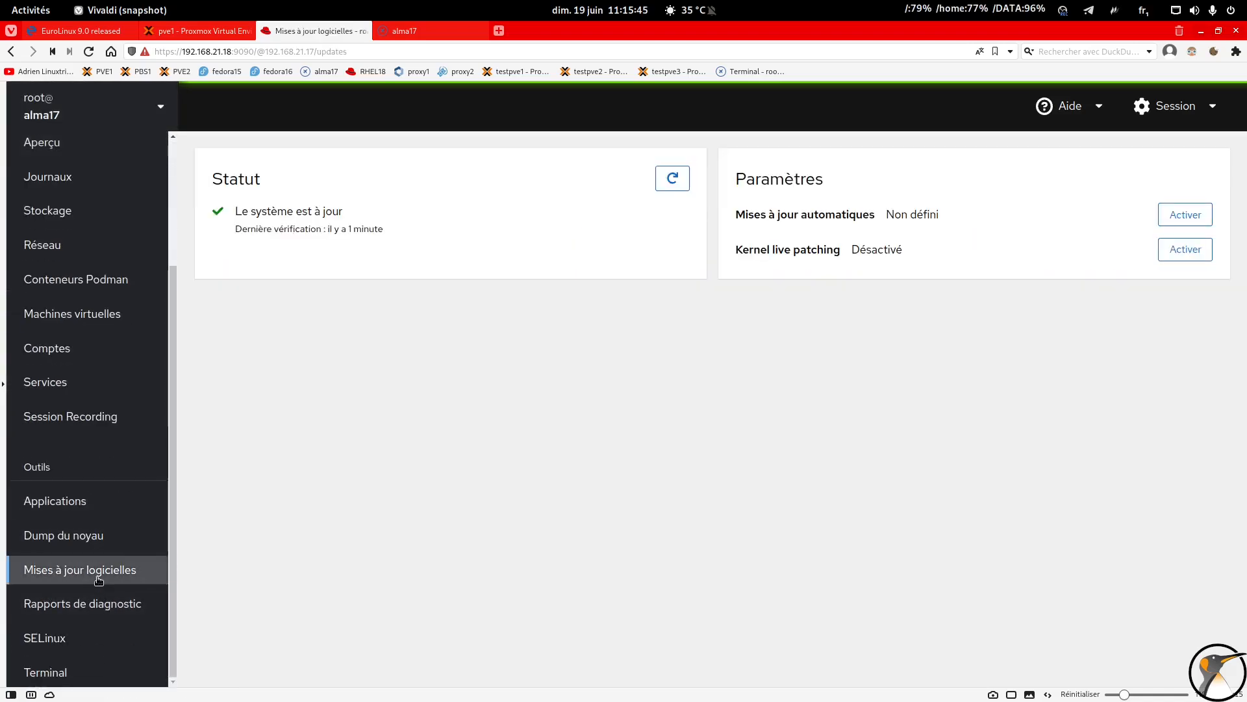
left_click(672, 178)
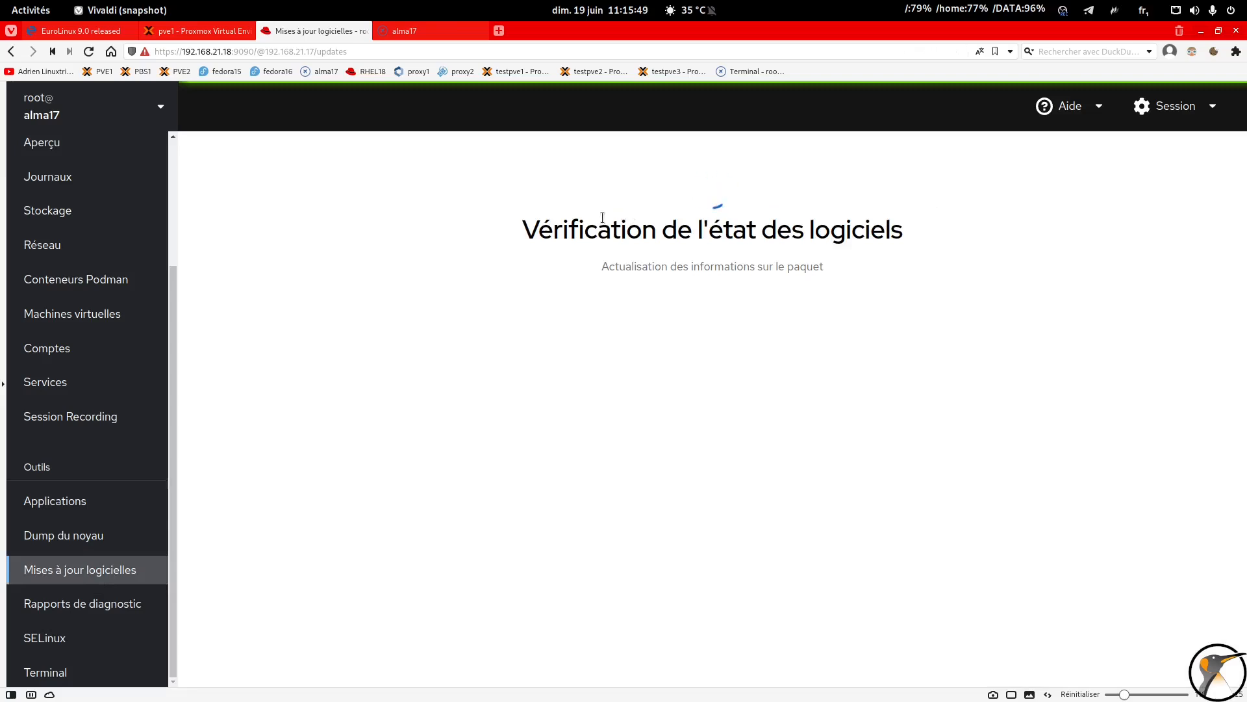
scroll(83, 256, "up", 3)
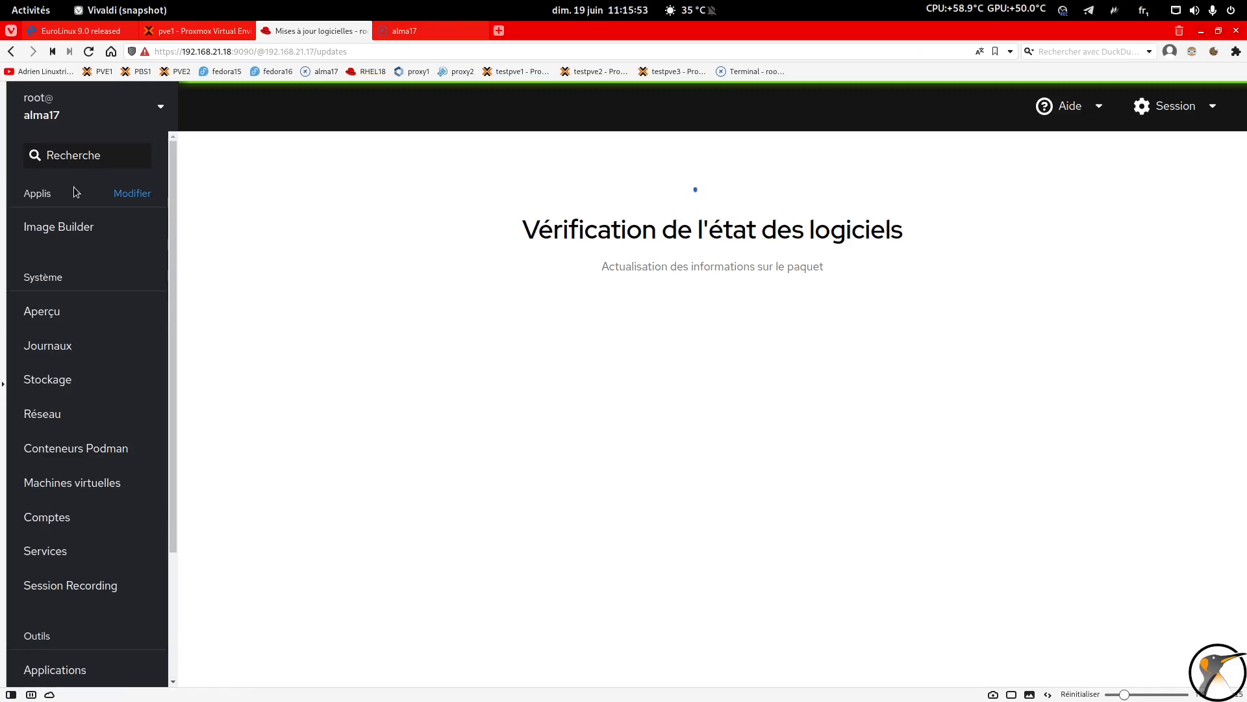
left_click(93, 115)
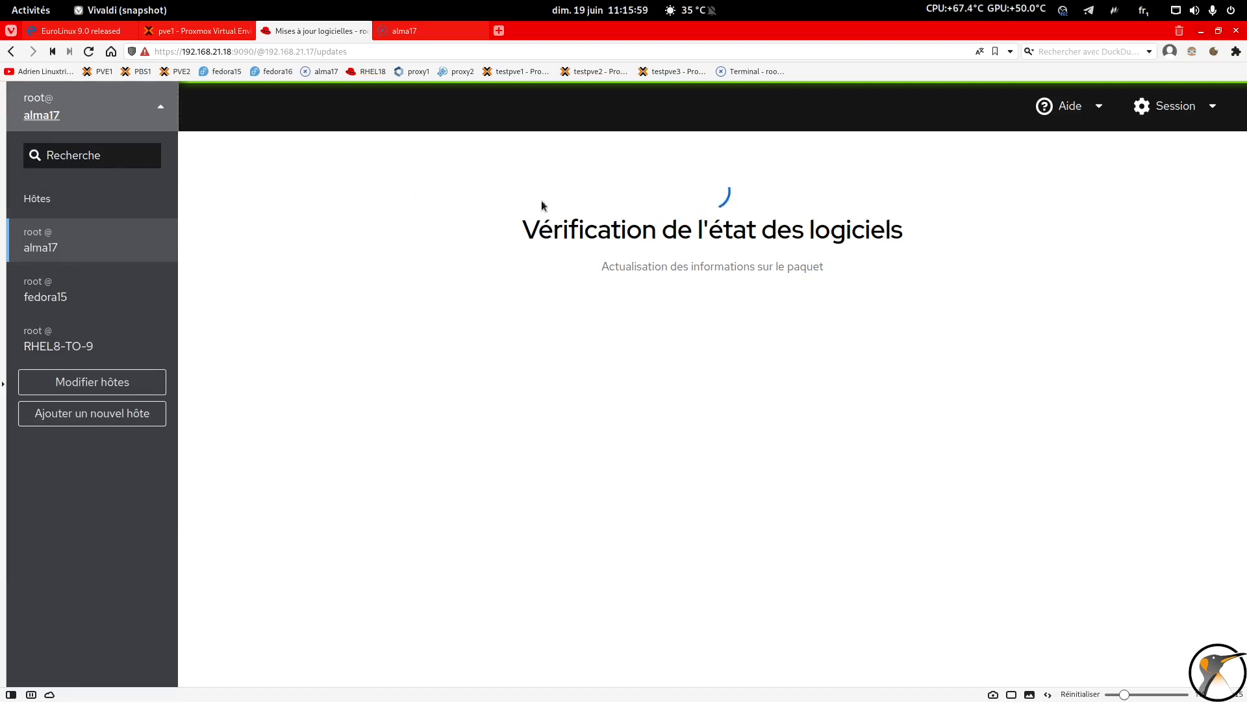
left_click(59, 346)
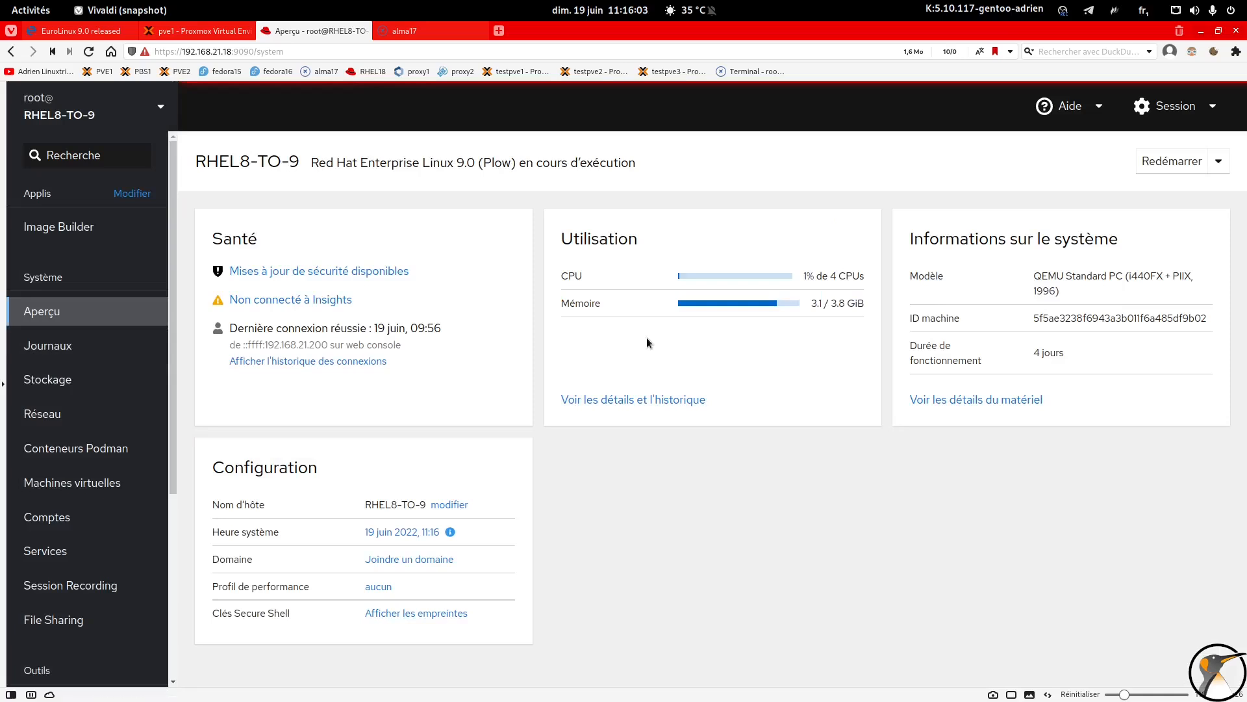